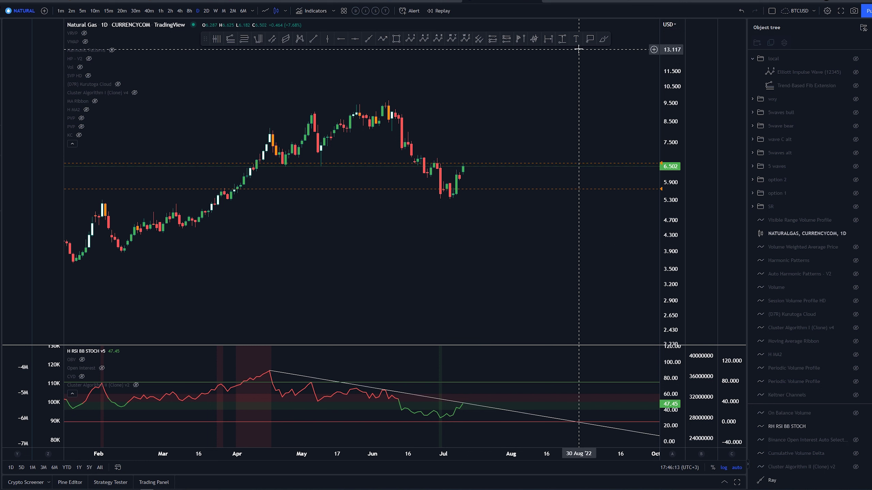
Step: Sketch trial freehand strokes near the RSI trendline and delete each one
left_click(604, 39)
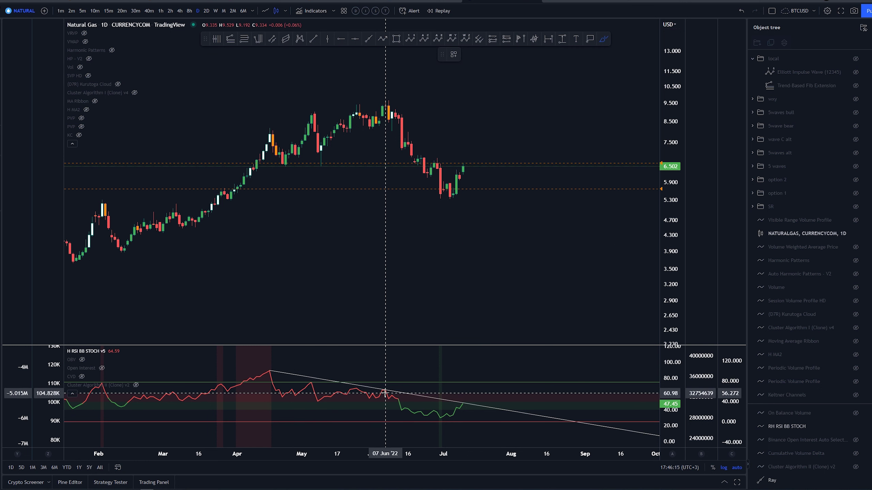
key("Escape")
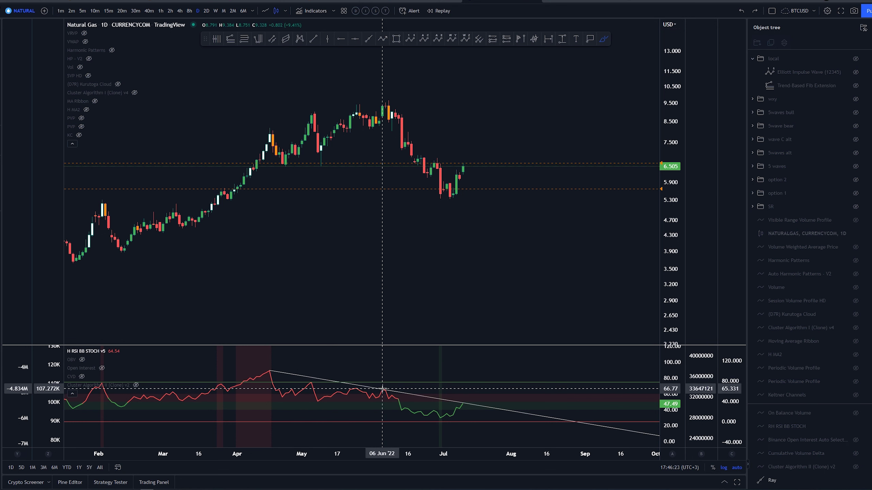
left_click_drag(465, 405, 462, 408)
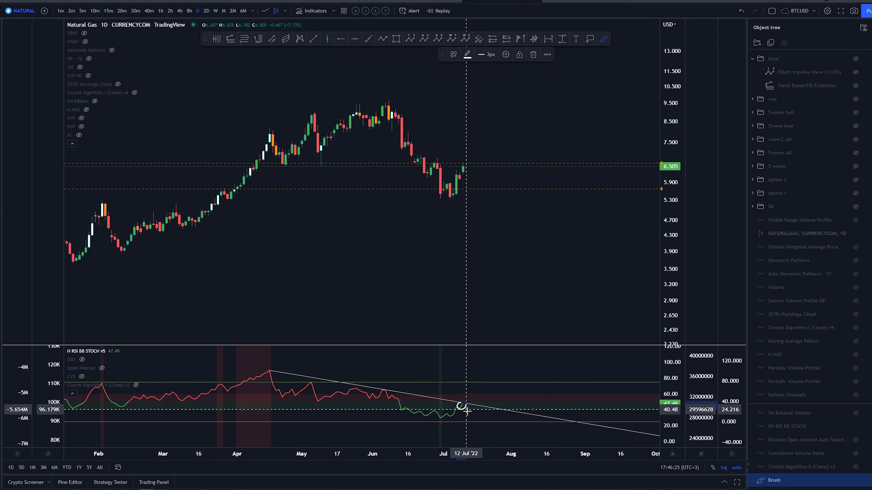
key("Delete")
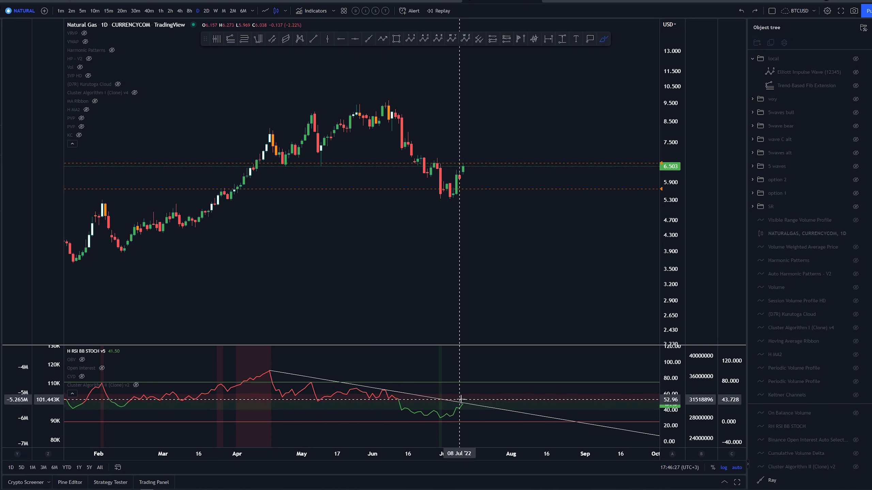
mouse_move(464, 403)
left_mouse_down()
mouse_move(472, 393)
mouse_move(483, 421)
left_mouse_up()
key("Delete")
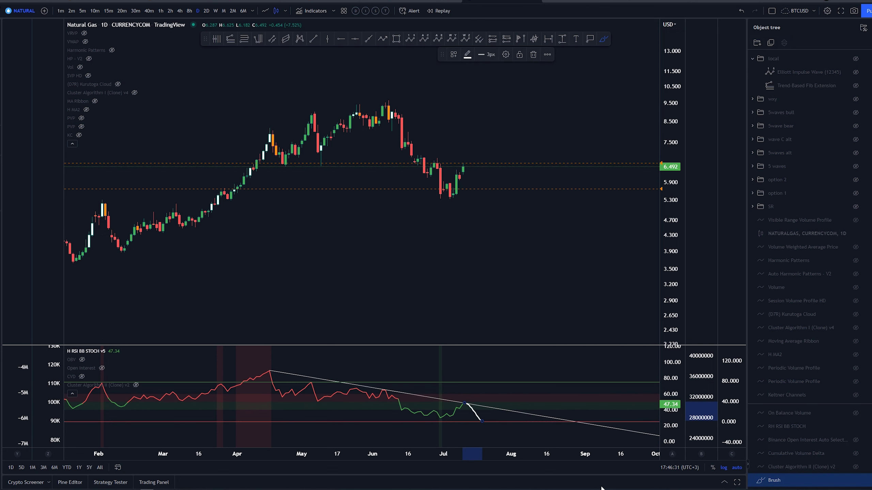
key("Delete")
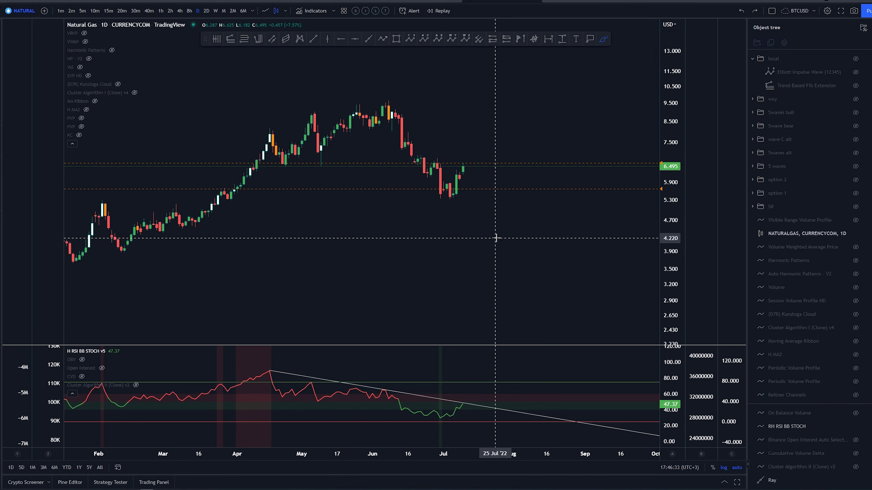
Step: Trace the drop from the June peak to the July low with the brush three times, deleting each
left_click(604, 39)
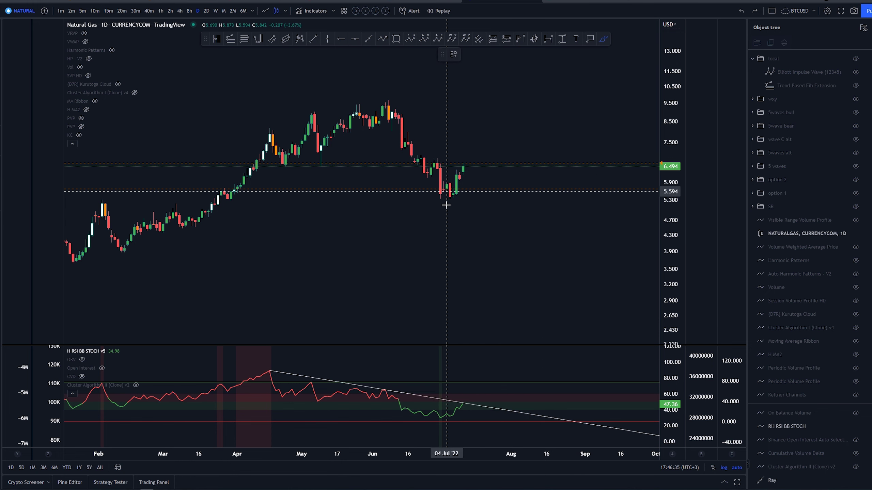
left_click_drag(385, 101, 452, 201)
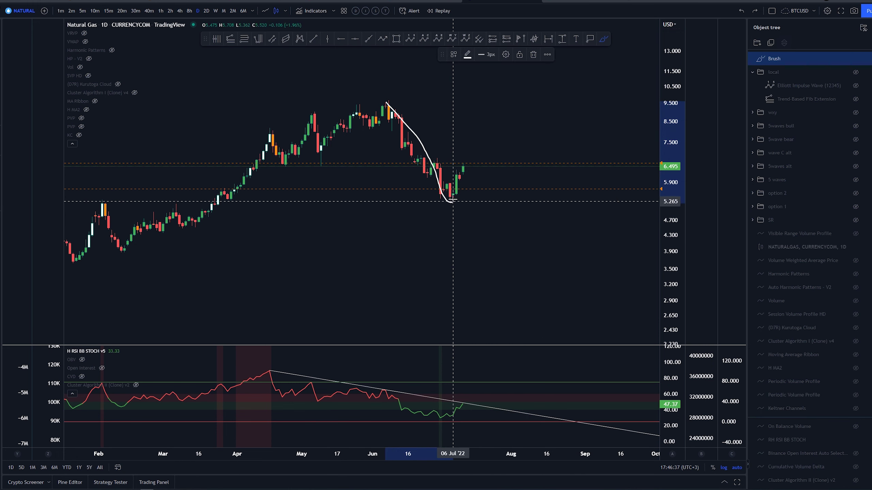
key("Delete")
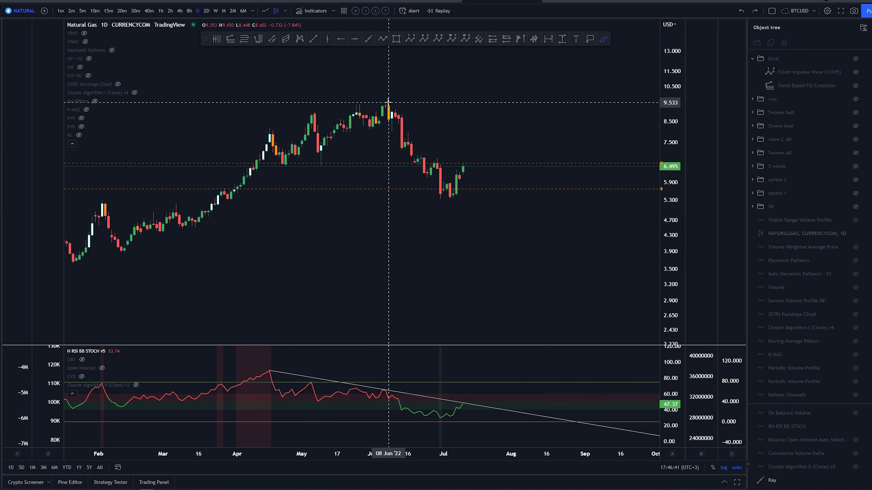
left_click_drag(389, 101, 463, 168)
key("Delete")
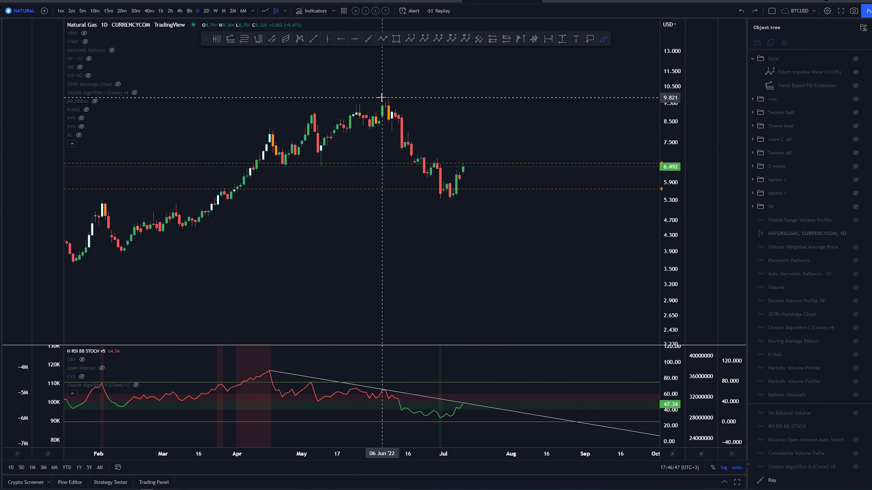
left_click_drag(382, 98, 442, 205)
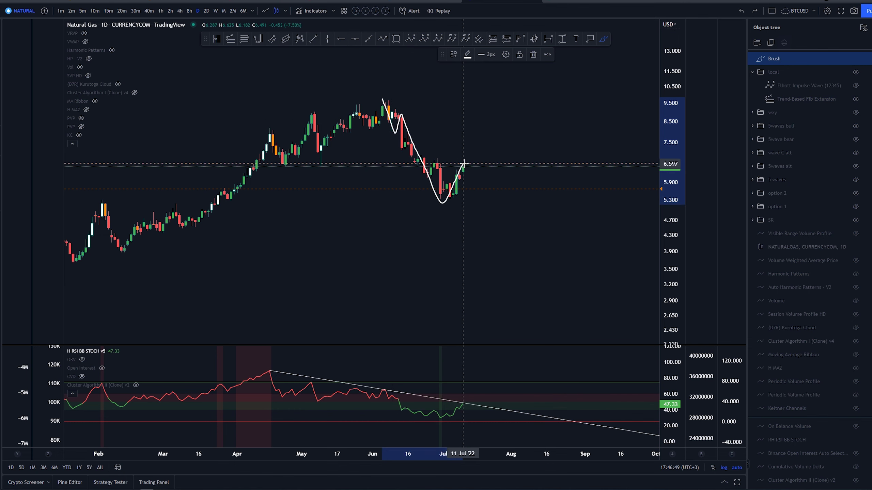
key("Delete")
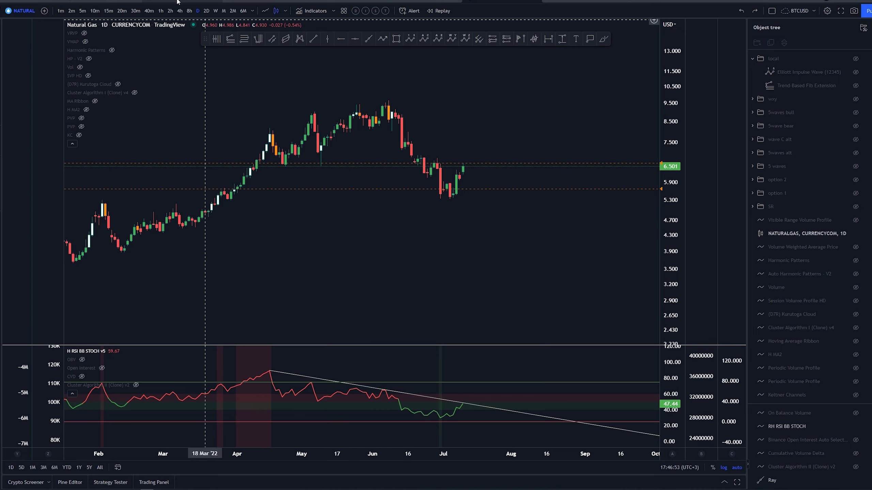
Step: Switch the chart to 4-hour bars and pan to show mid-May through August
left_click(179, 10)
scroll(550, 196, "down", 5)
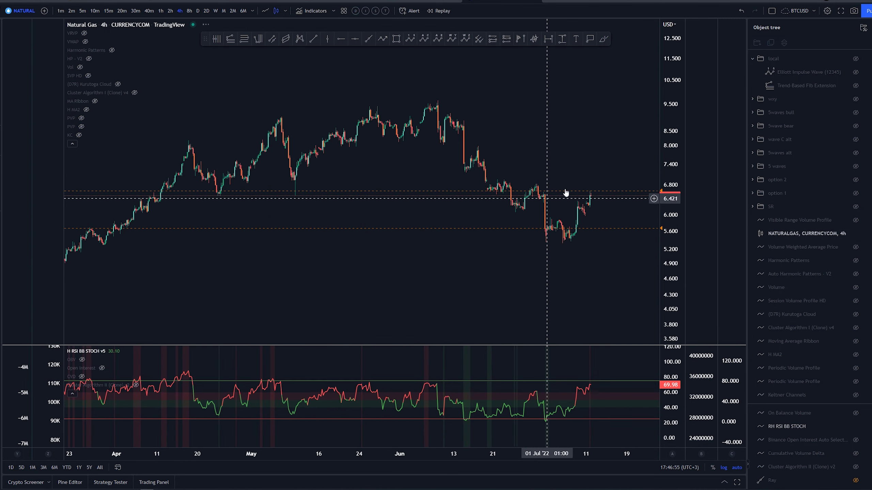
left_click_drag(535, 132, 401, 150)
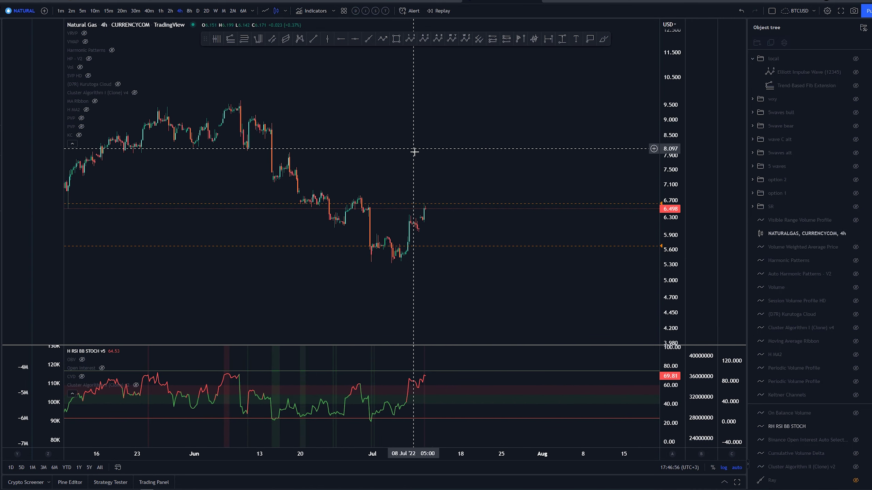
Step: Brush-mark the early-July RSI and price lows, then undo the circle
left_click(604, 39)
left_click_drag(374, 415, 371, 420)
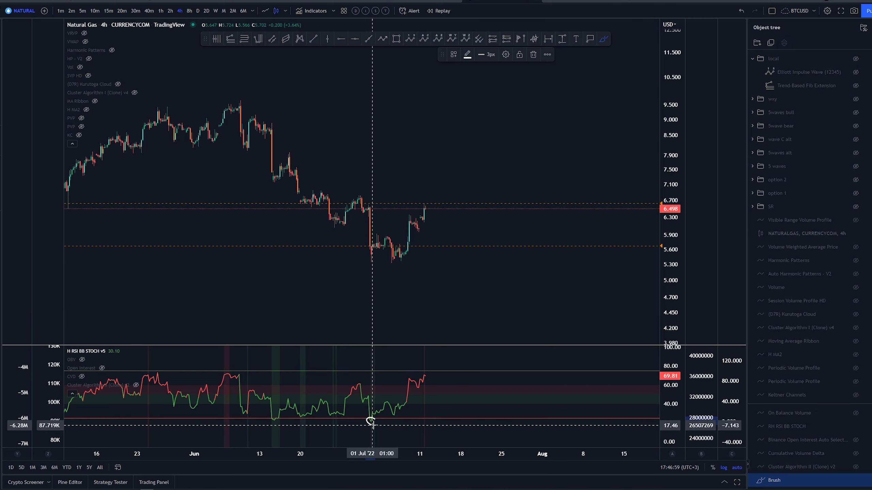
left_click_drag(369, 203, 392, 206)
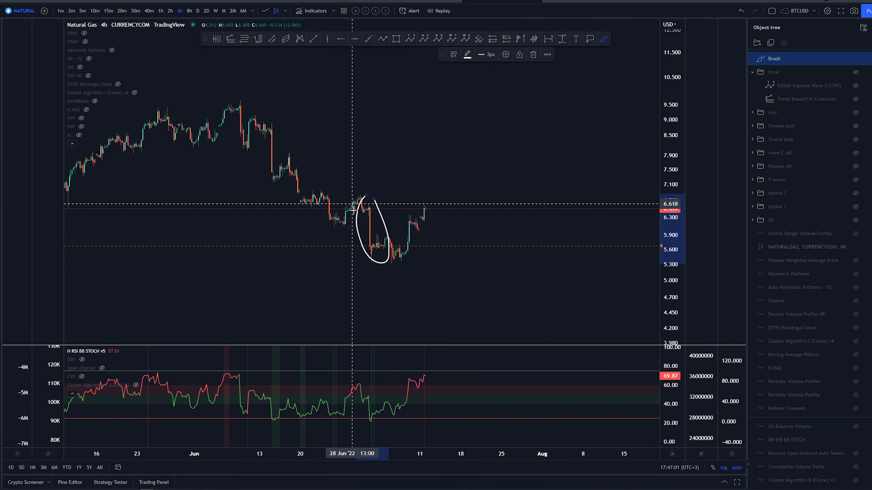
key("ctrl+z")
key("ctrl+z")
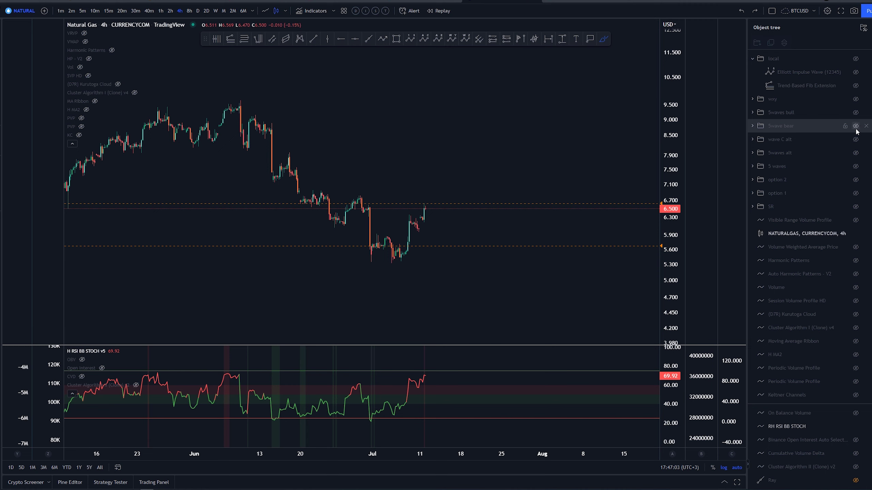
Step: Unhide the '5wave bear' folder to show the bearish five-wave count
left_click(856, 126)
scroll(405, 126, "up", 1)
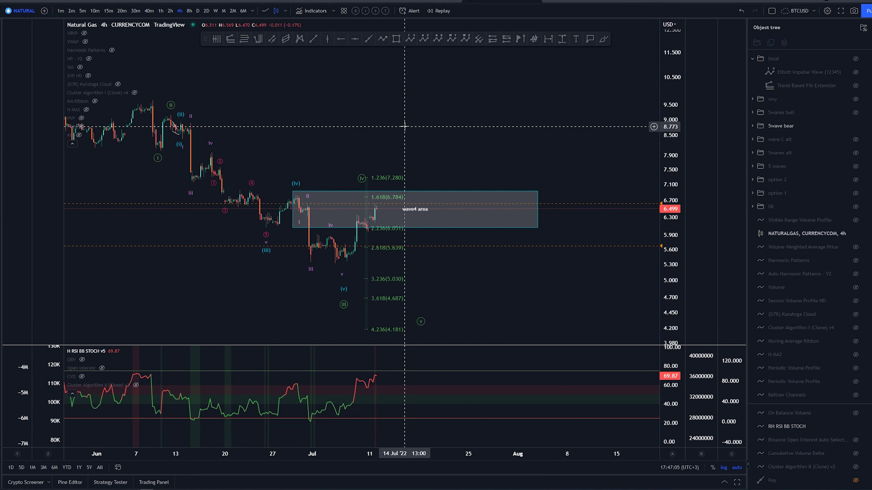
scroll(403, 127, "up", 1)
Step: Trace the fall from the early-June high into the wave4 area, then delete the stroke
left_click(604, 38)
scroll(353, 181, "down", 1)
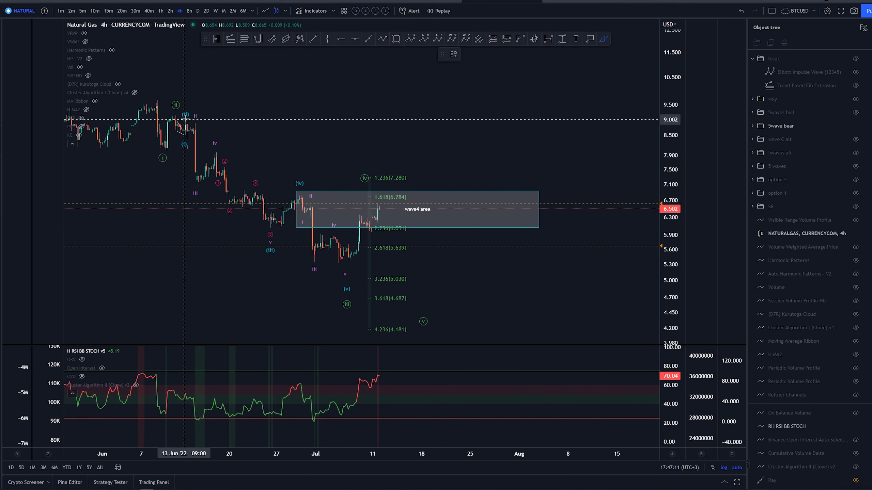
left_click_drag(158, 100, 337, 257)
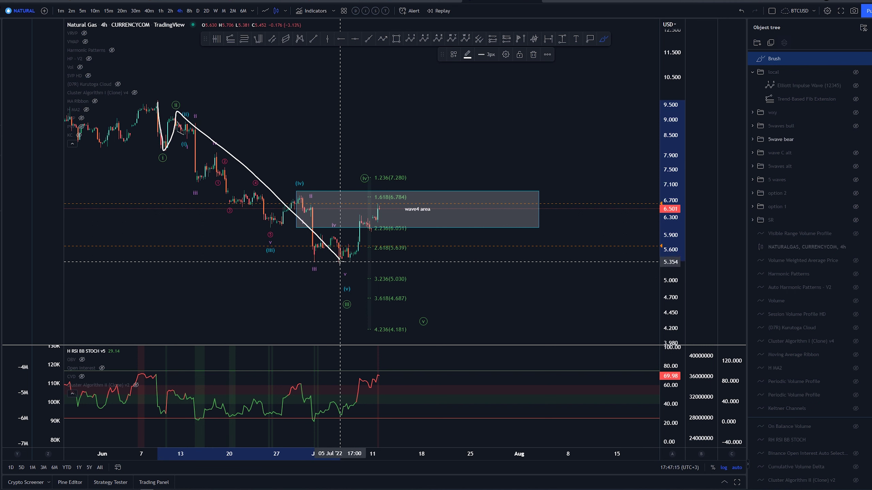
mouse_move(343, 265)
left_mouse_down()
mouse_move(380, 206)
mouse_move(457, 331)
left_mouse_up()
key("Delete")
key("Delete")
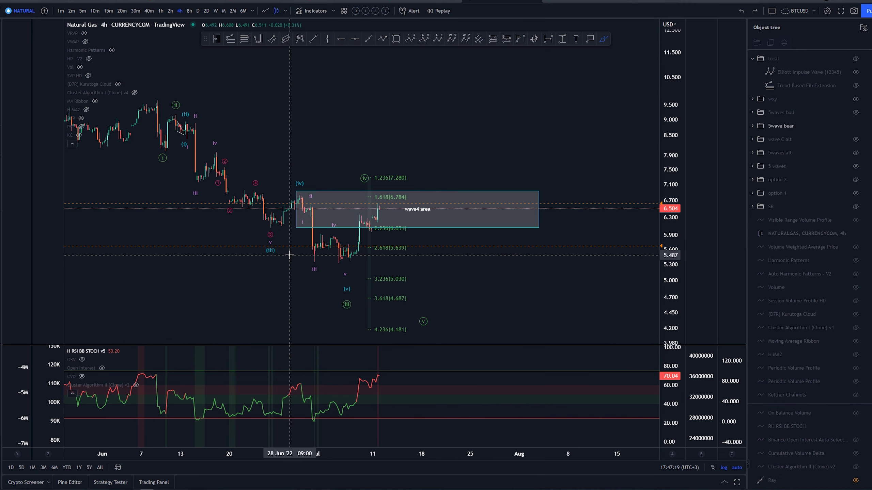
Step: Circle the wave4 rally, wave (iv), wave (v) low and 1.236 target briefly, then pan to earlier history
mouse_move(387, 191)
left_mouse_down()
mouse_move(357, 267)
mouse_move(378, 193)
left_mouse_up()
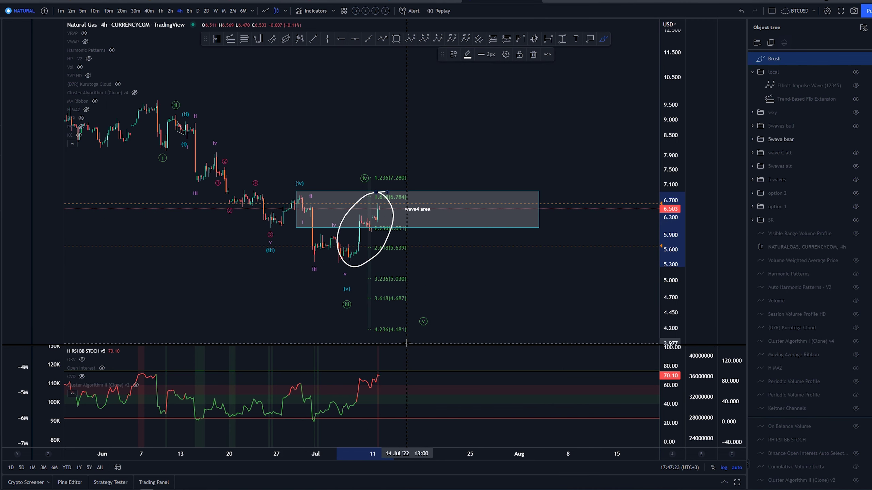
key("ctrl+z")
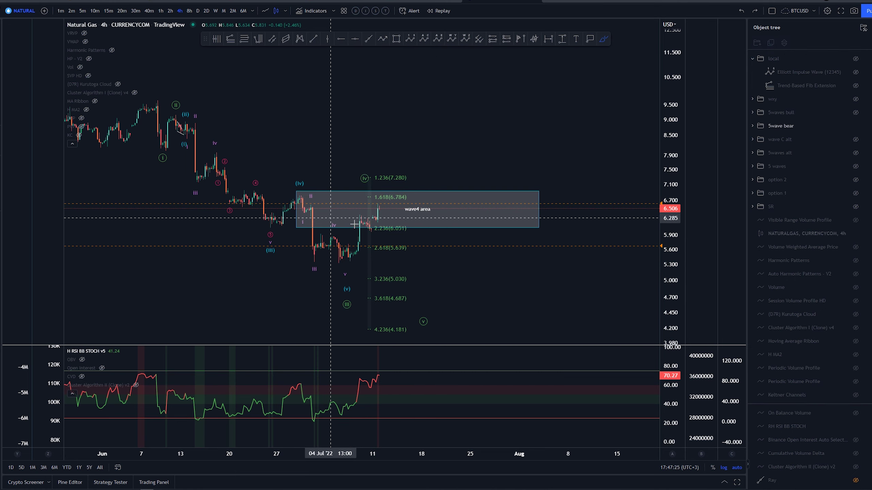
mouse_move(333, 263)
left_mouse_down()
mouse_move(370, 192)
mouse_move(338, 257)
left_mouse_up()
key("ctrl+z")
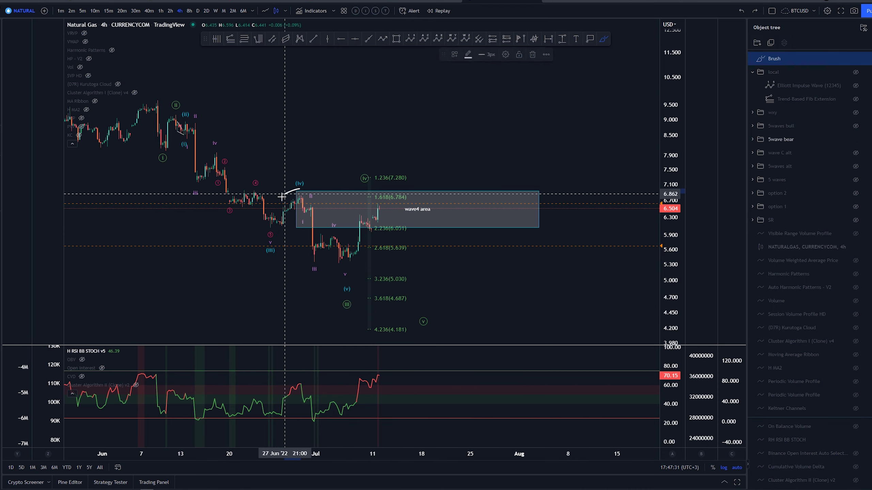
left_click_drag(302, 188, 300, 187)
key("ctrl+z")
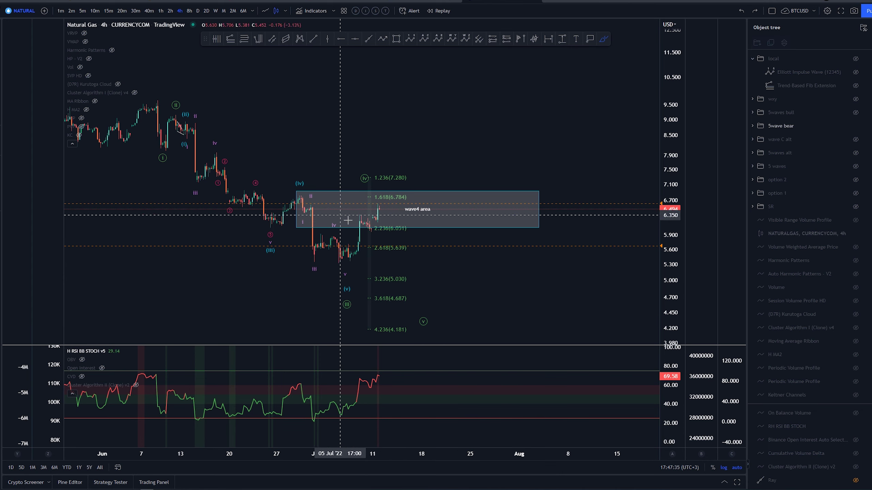
left_click_drag(358, 292, 356, 291)
left_click_drag(352, 172, 354, 173)
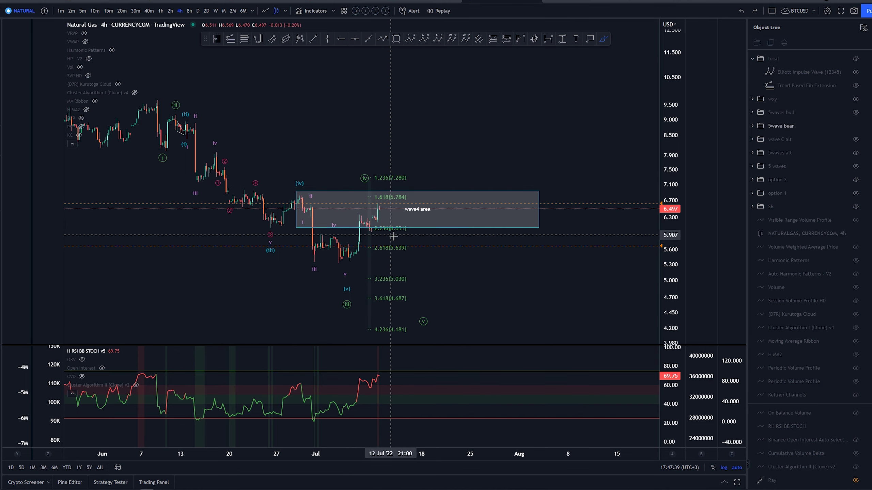
left_click_drag(454, 267, 502, 250)
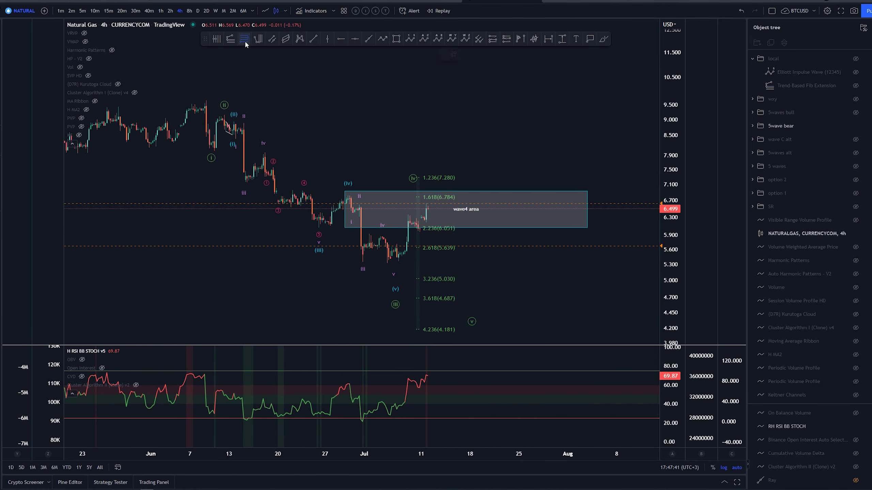
Step: Place a Fib retracement and re-anchor it on the 01–05 Jul swing right of the wave4 box
left_click(224, 115)
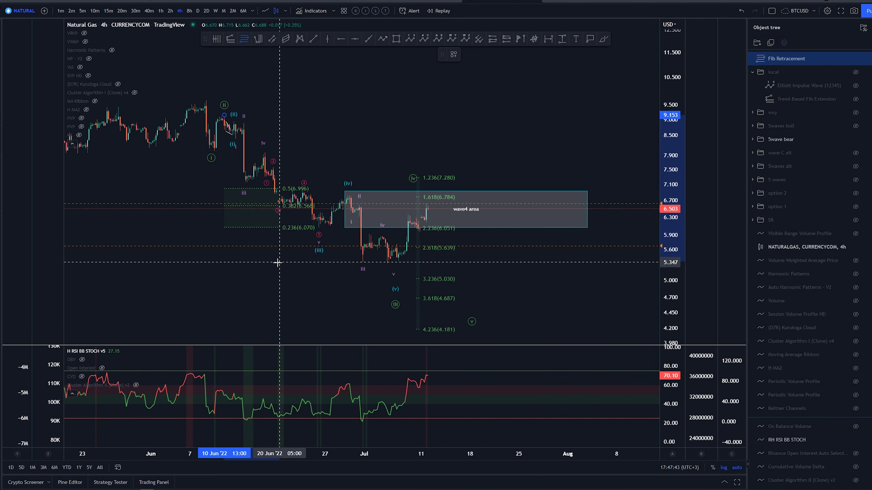
left_click(387, 263)
left_click_drag(256, 230, 446, 234)
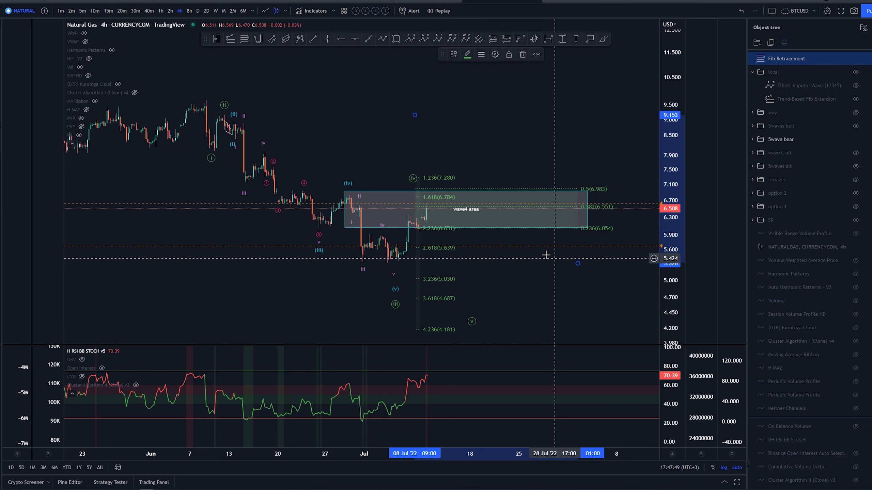
left_click_drag(512, 193, 458, 188)
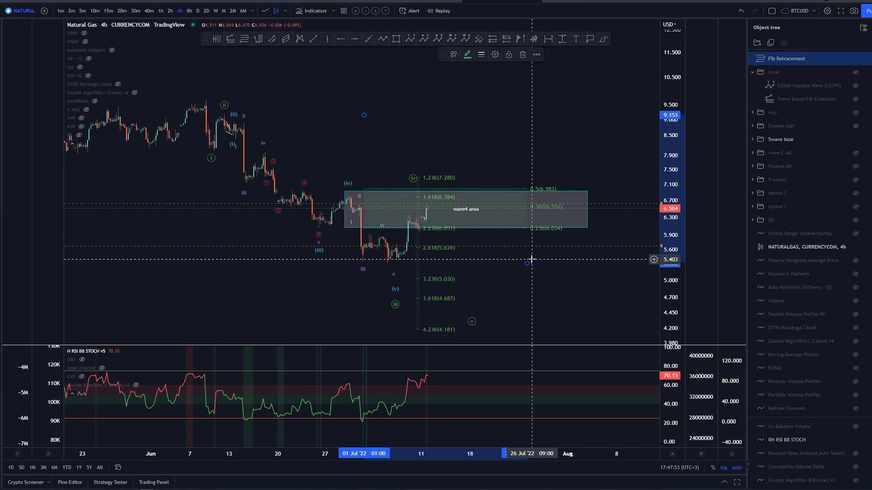
left_click_drag(524, 264, 391, 260)
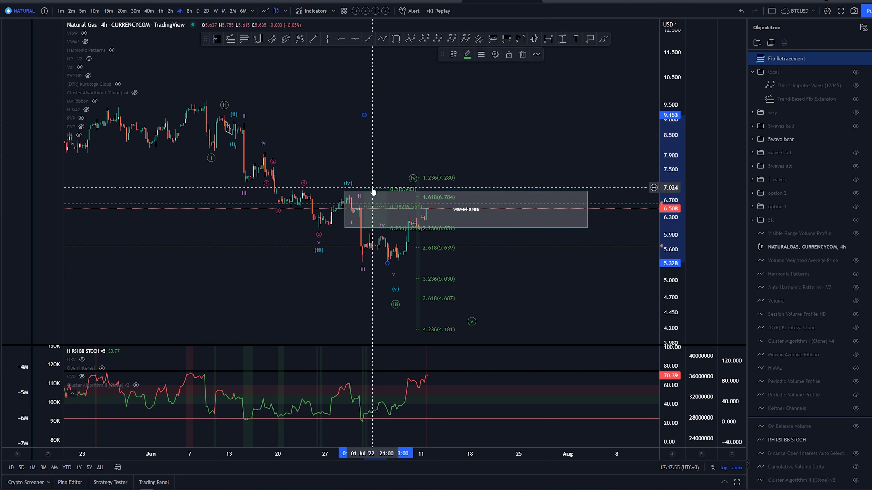
left_click_drag(375, 195, 449, 196)
Step: Narrow the wave4 area box to span late June to mid-July, about 6.06–6.82
left_click_drag(344, 192, 348, 196)
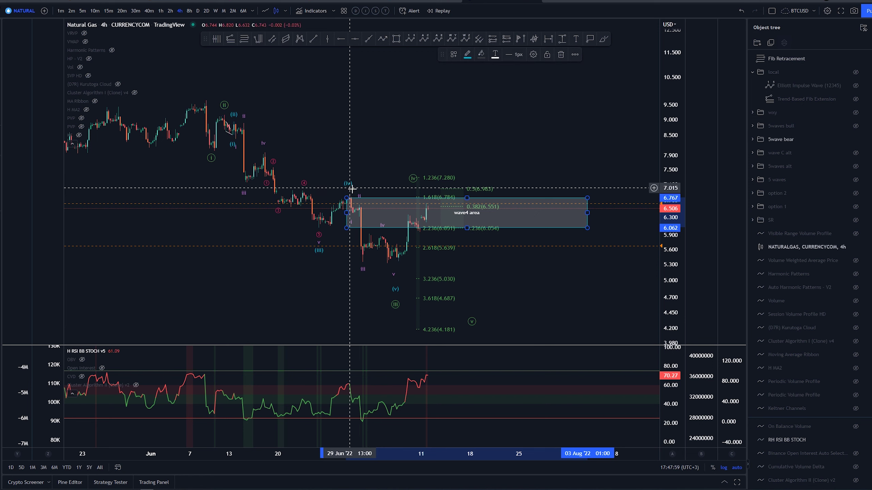
left_click_drag(347, 187, 349, 195)
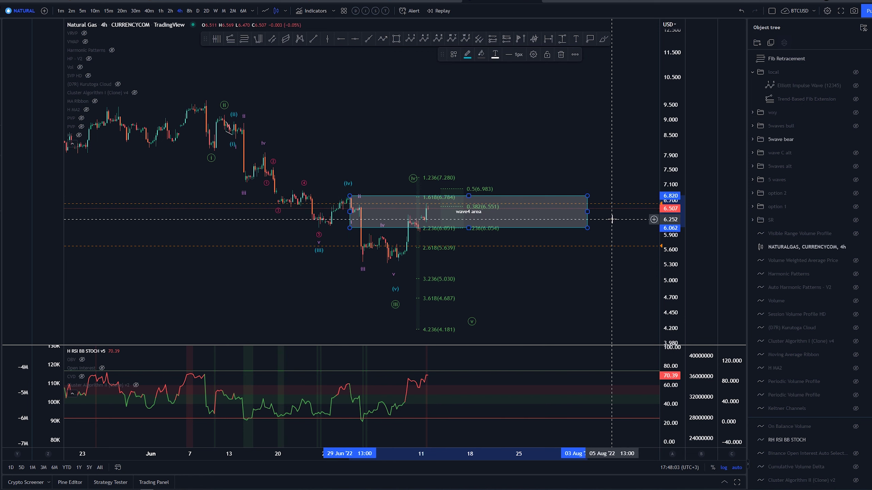
left_click_drag(587, 211, 444, 214)
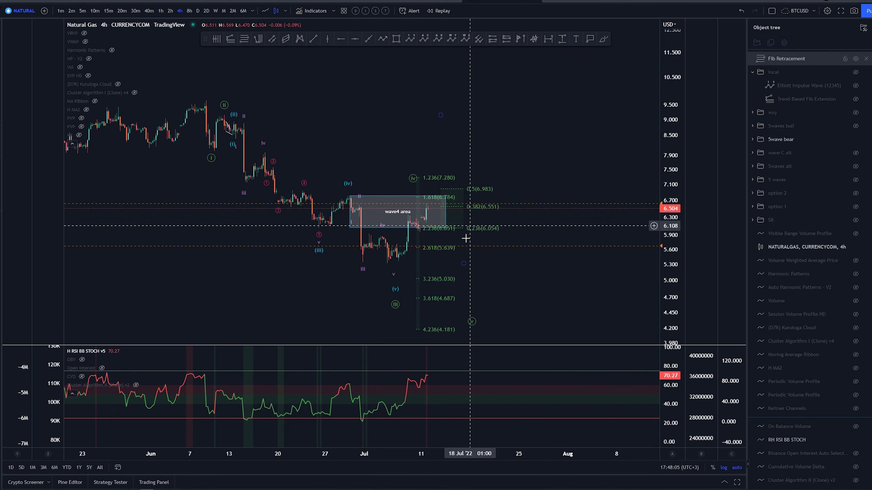
Step: Delete the wave-five Trend-Based Fib Extension, plus a trial freehand stroke
left_click(417, 184)
key("Delete")
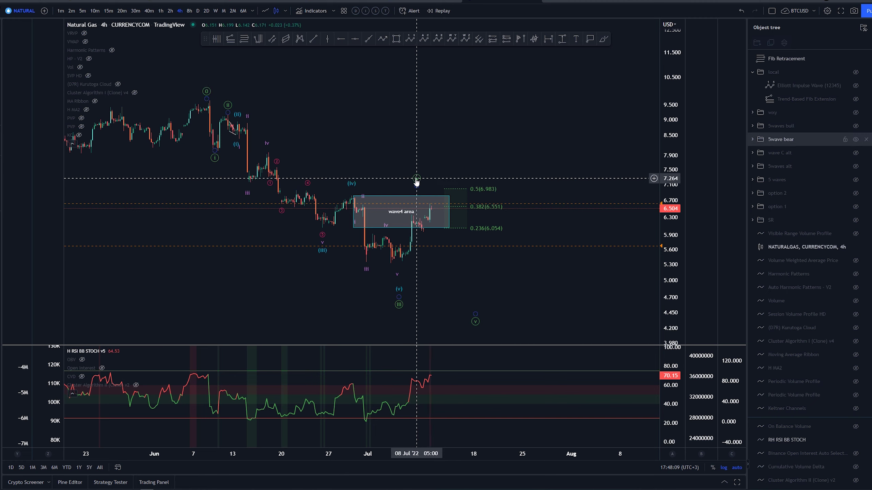
left_click(604, 39)
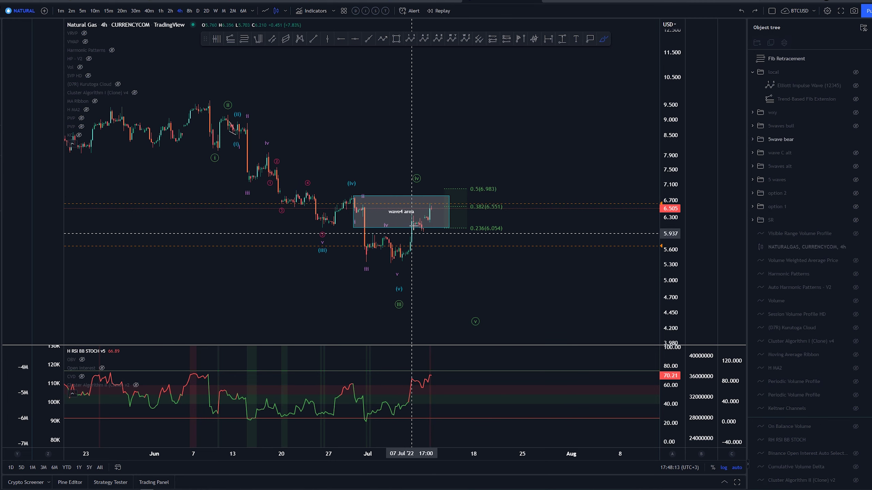
left_click_drag(389, 269, 428, 177)
key("Delete")
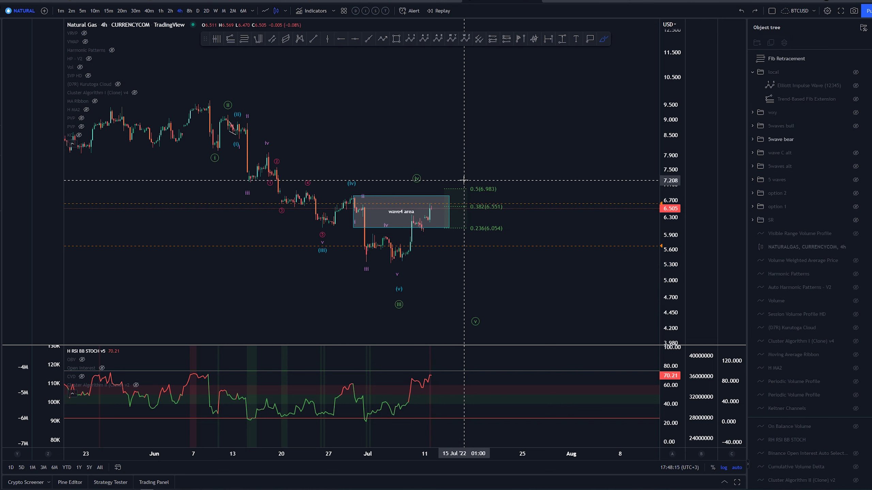
Step: Zoom out and brush a line along the rising RSI highs
scroll(491, 126, "down", 2)
scroll(513, 113, "down", 1)
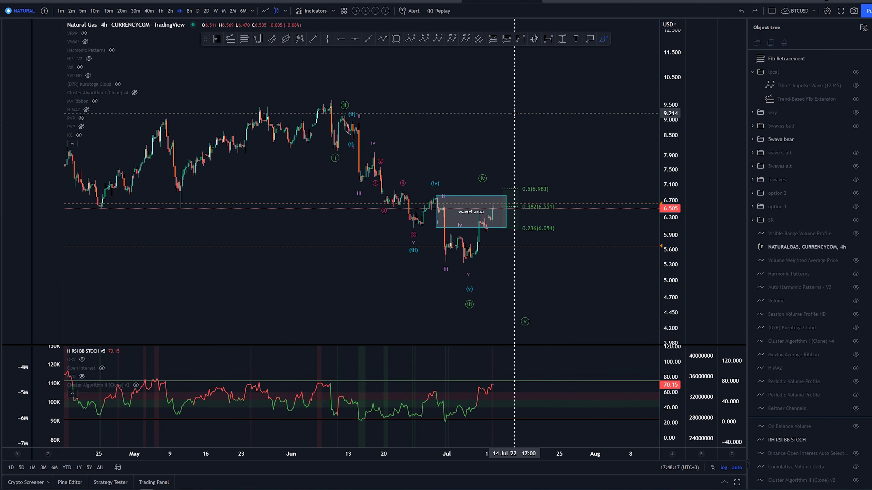
scroll(515, 114, "down", 1)
scroll(519, 119, "down", 1)
scroll(528, 113, "down", 1)
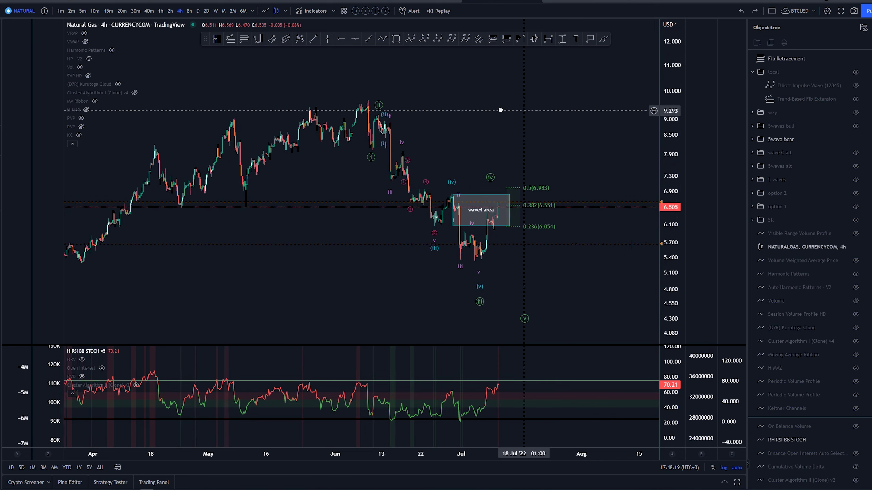
scroll(550, 90, "down", 1)
left_click(604, 39)
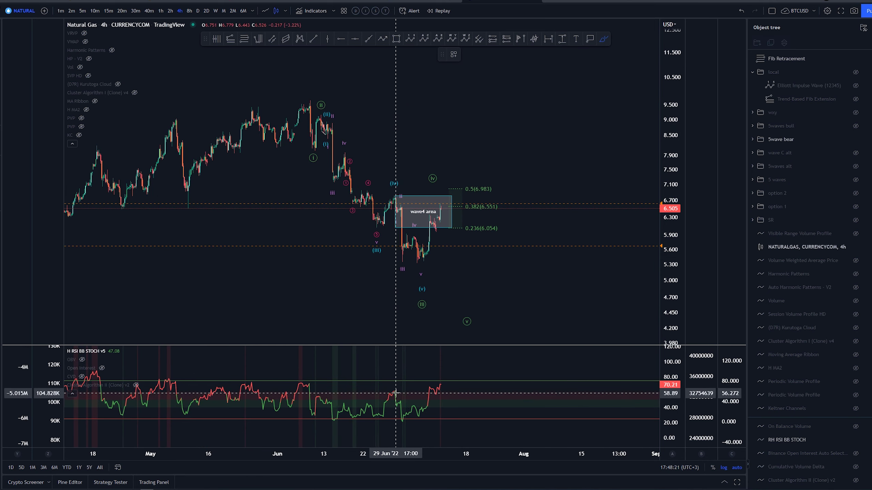
left_click_drag(394, 391, 439, 384)
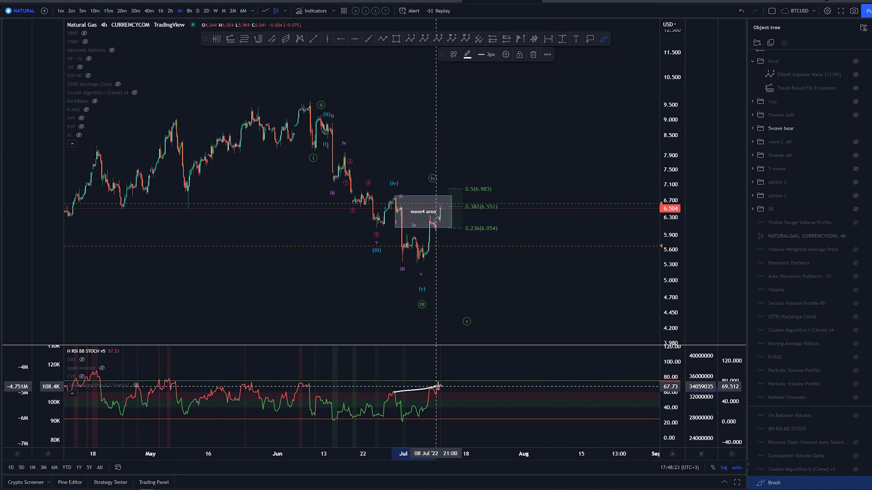
left_click(397, 194)
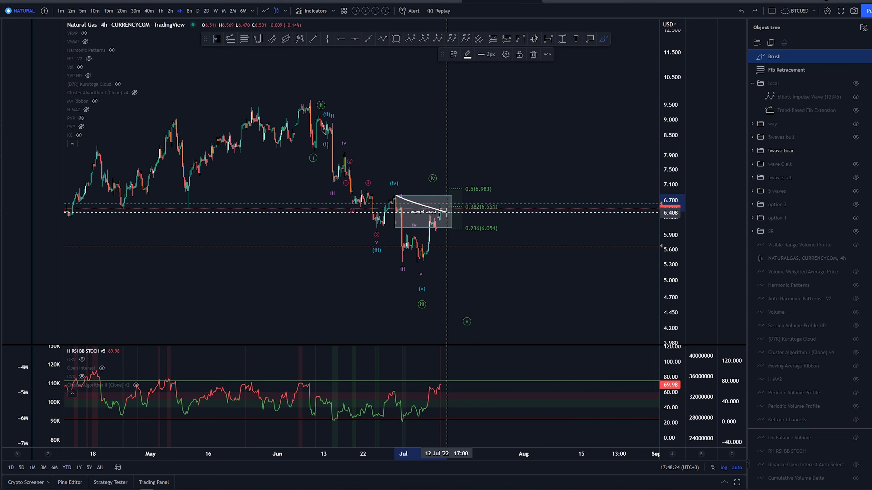
left_click(419, 305)
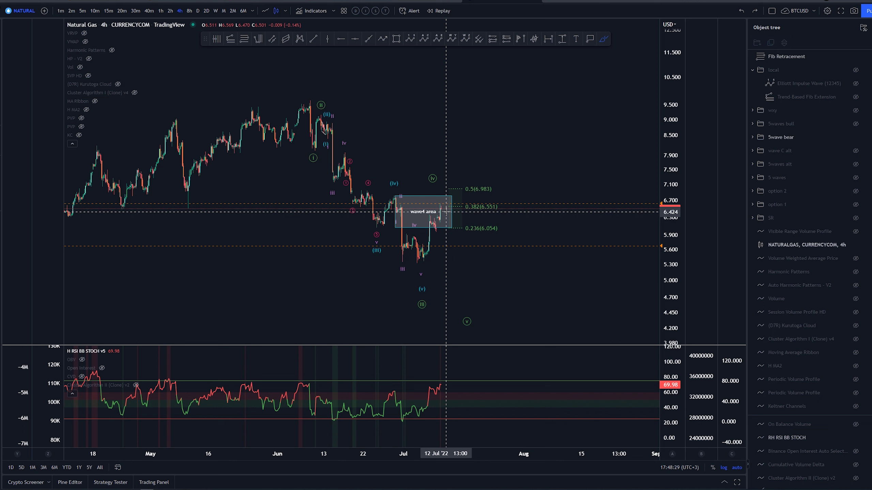
Step: Undo a sketch from the wave4 area, then hide '5wave bear' and show '5waves bull'
left_click_drag(440, 206, 457, 253)
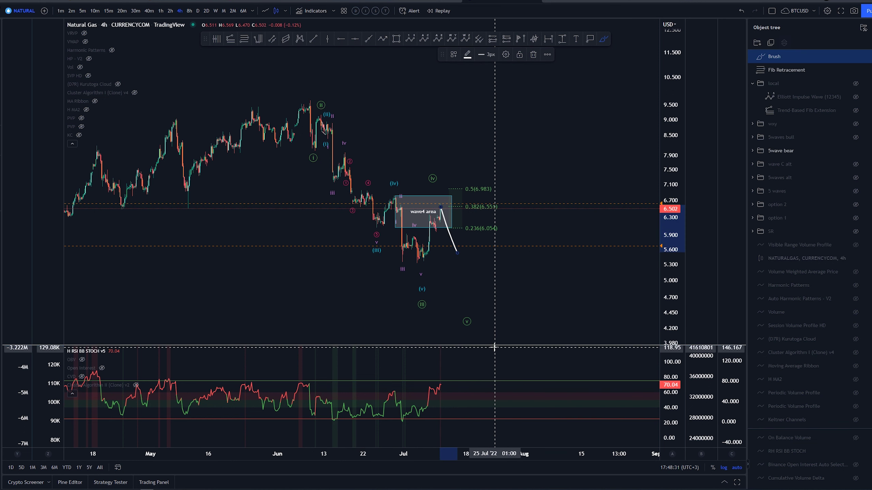
key("ctrl+z")
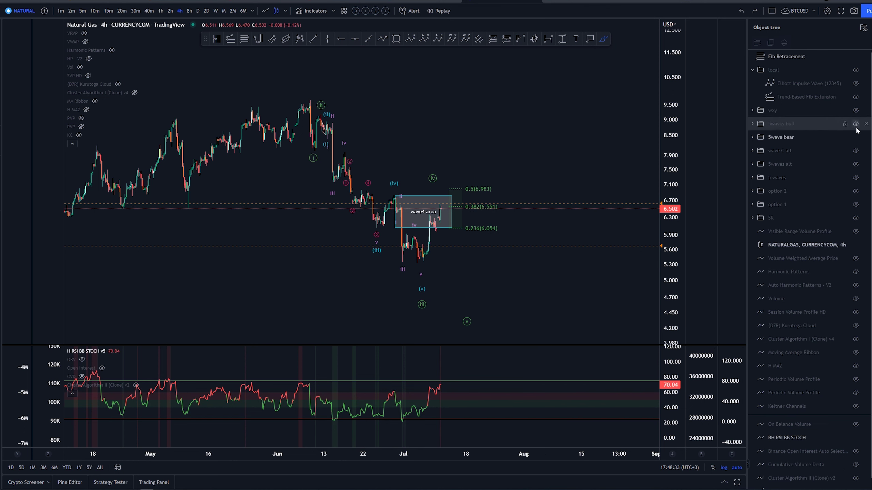
left_click(857, 137)
left_click(857, 123)
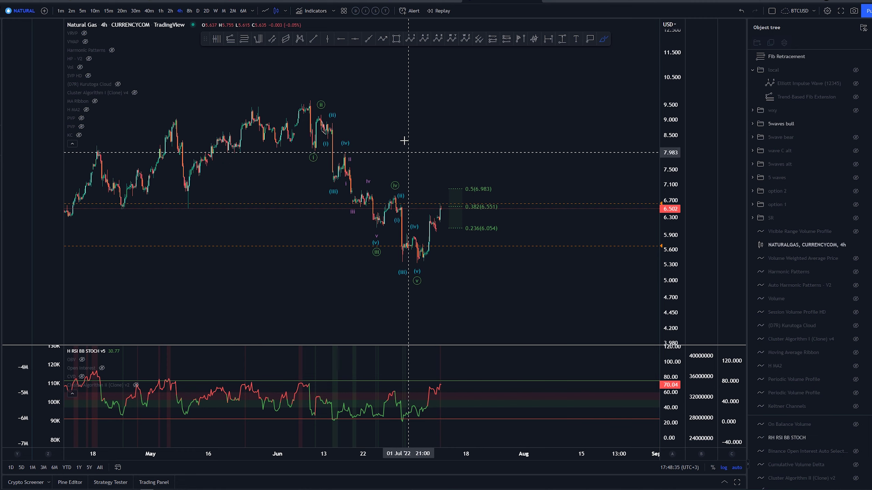
scroll(399, 272, "up", 2)
left_click_drag(369, 260, 367, 273)
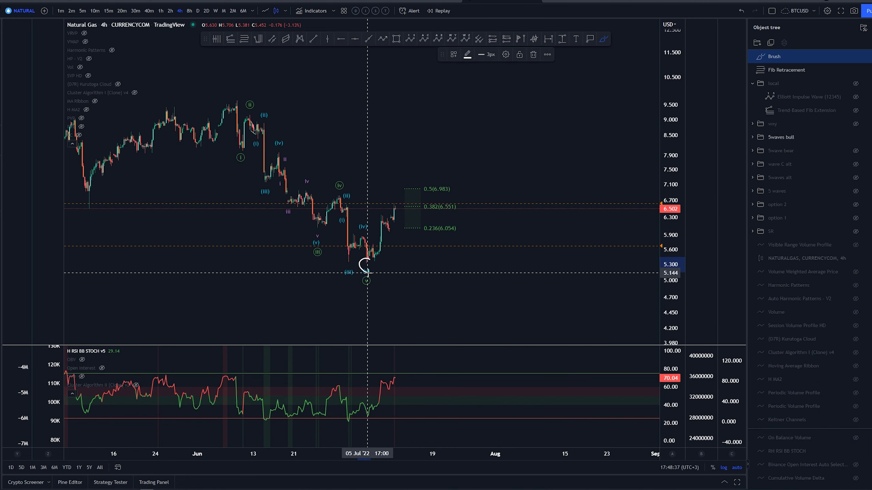
key("ctrl+z")
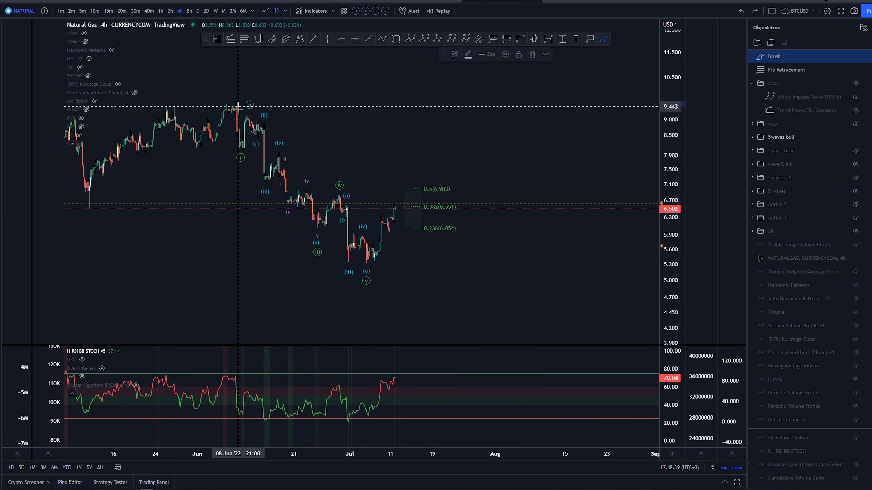
left_click_drag(237, 103, 241, 152)
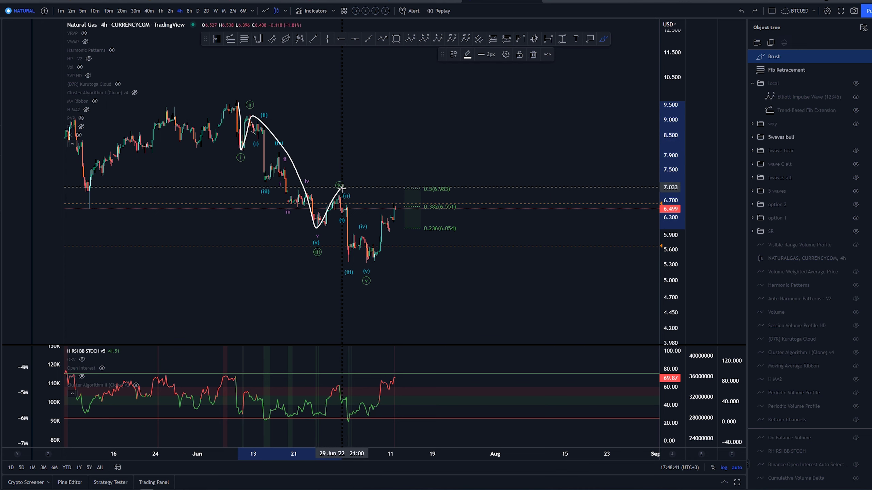
left_click_drag(251, 114, 357, 256)
key("ctrl+z")
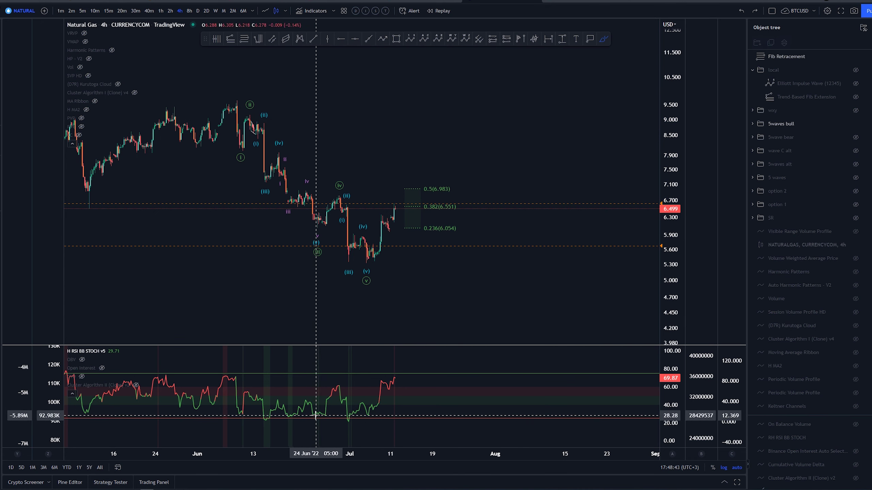
left_click_drag(316, 414, 316, 416)
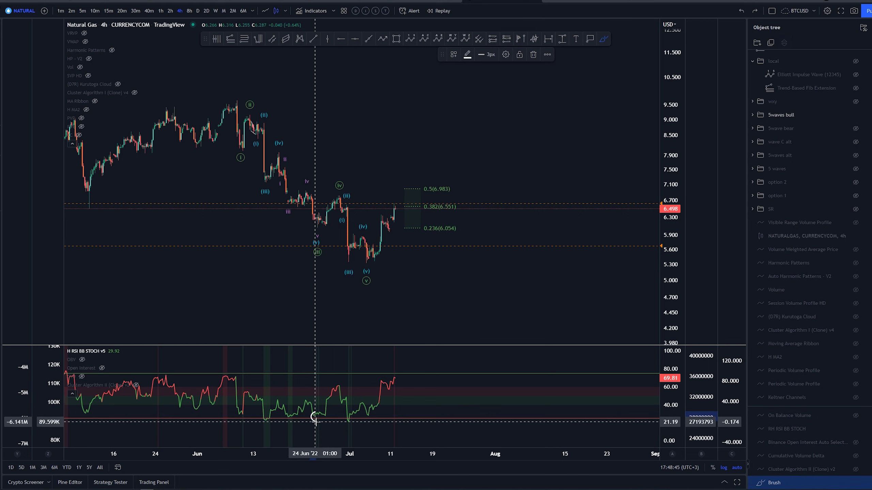
key("ctrl+z")
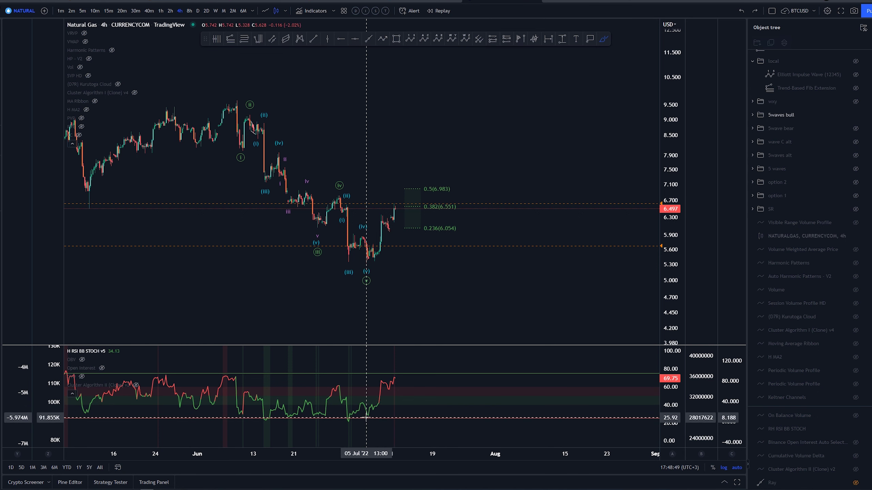
scroll(298, 286, "up", 3)
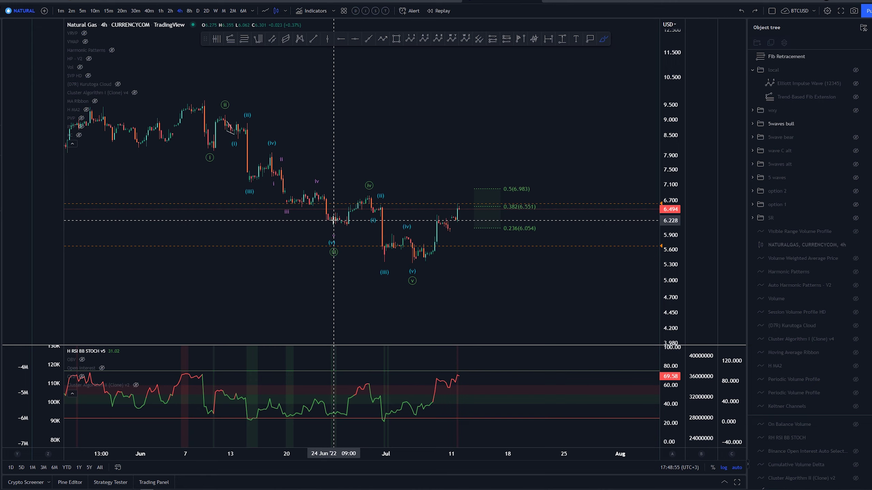
left_click(170, 11)
left_click_drag(197, 95, 343, 237)
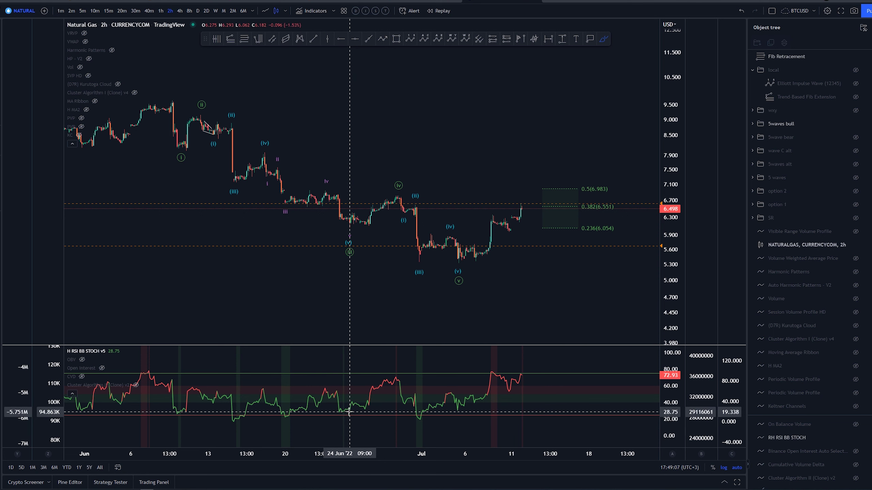
left_click(350, 412)
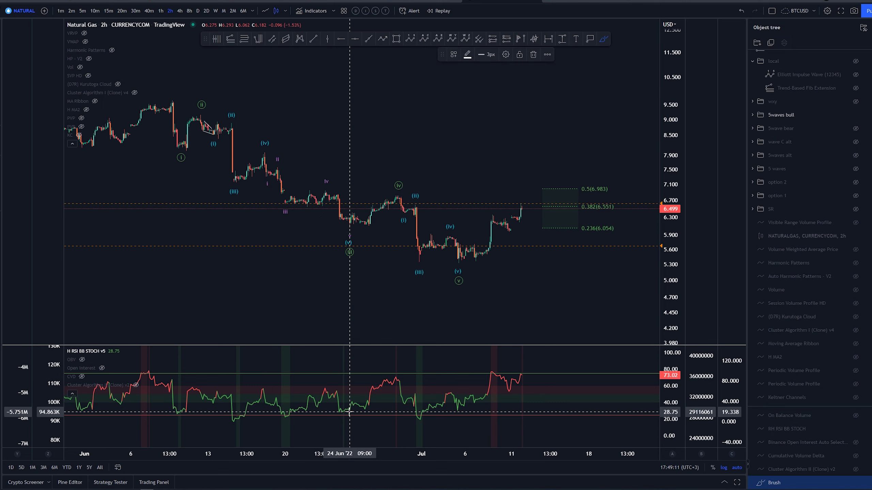
left_click_drag(350, 412, 353, 411)
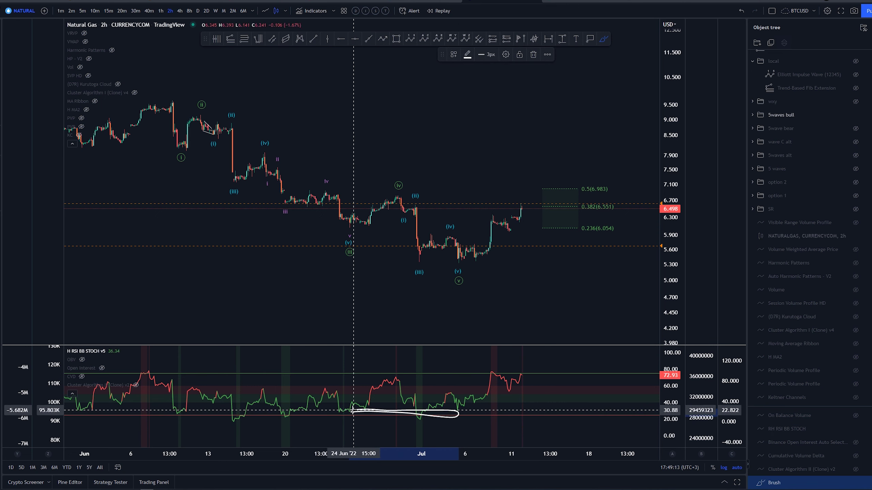
key("ctrl+z")
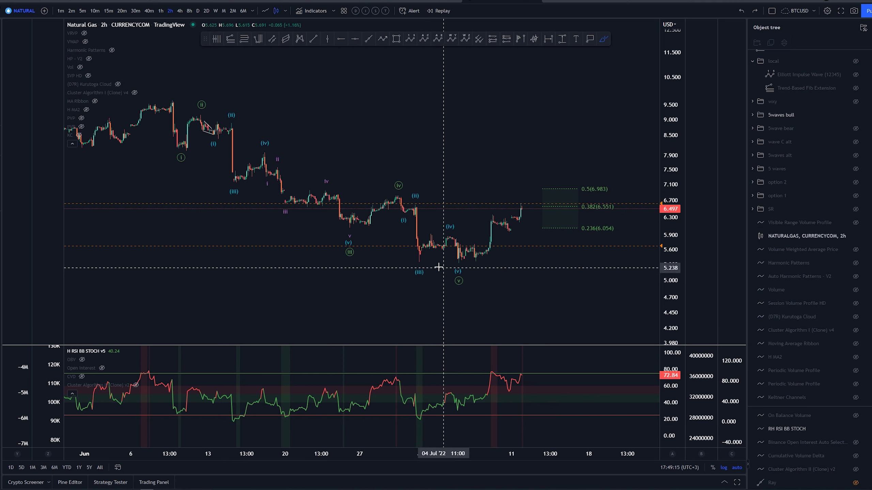
left_click_drag(472, 262, 420, 263)
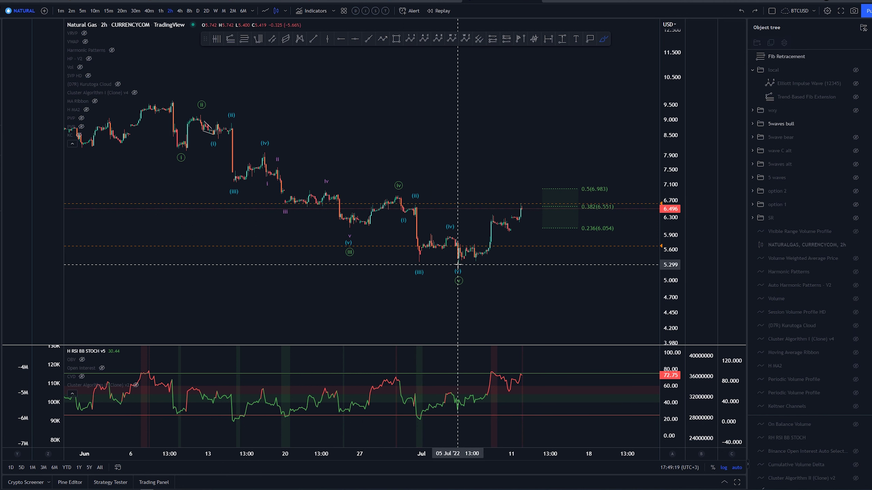
left_click_drag(457, 264, 476, 295)
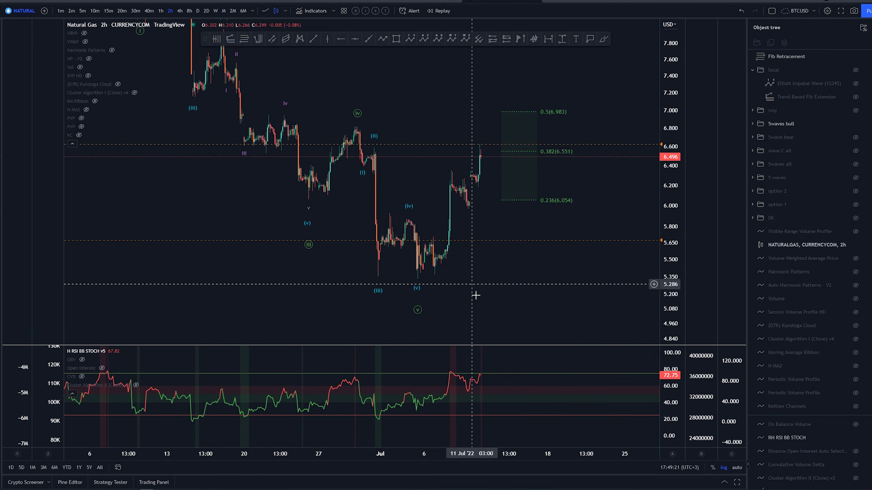
scroll(403, 271, "up", 3)
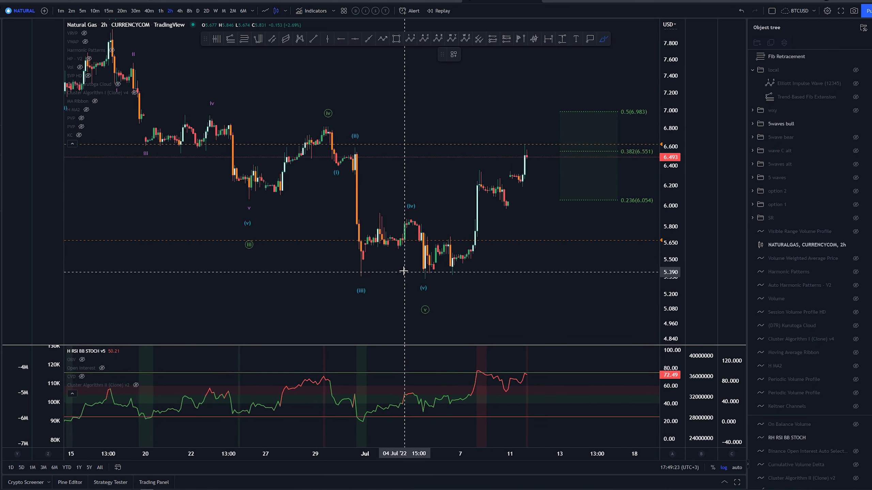
scroll(403, 272, "up", 2)
left_click_drag(405, 221, 421, 282)
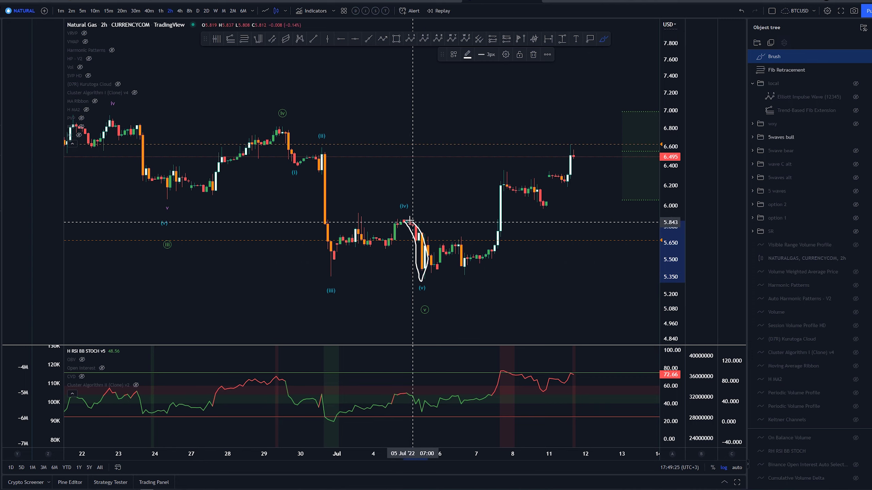
key("ctrl+z")
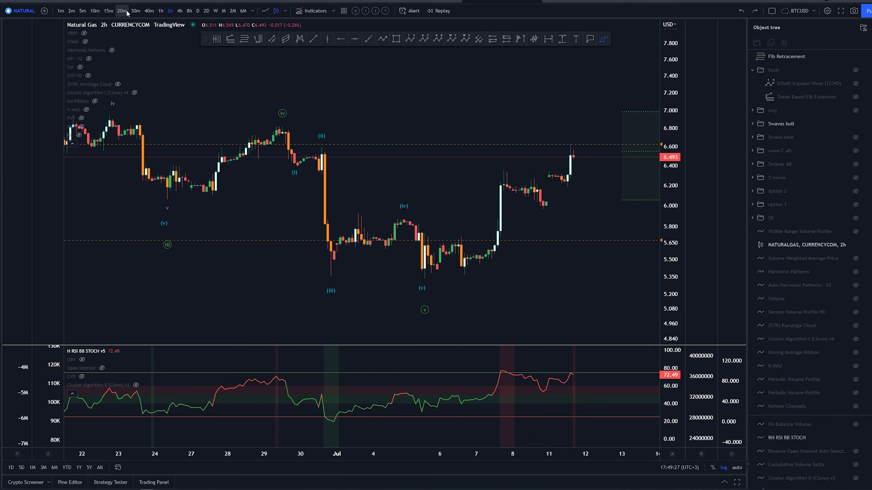
Step: Switch to 20-minute bars with enlarged candles and the wave count and Fibonacci targets in view
left_click(123, 11)
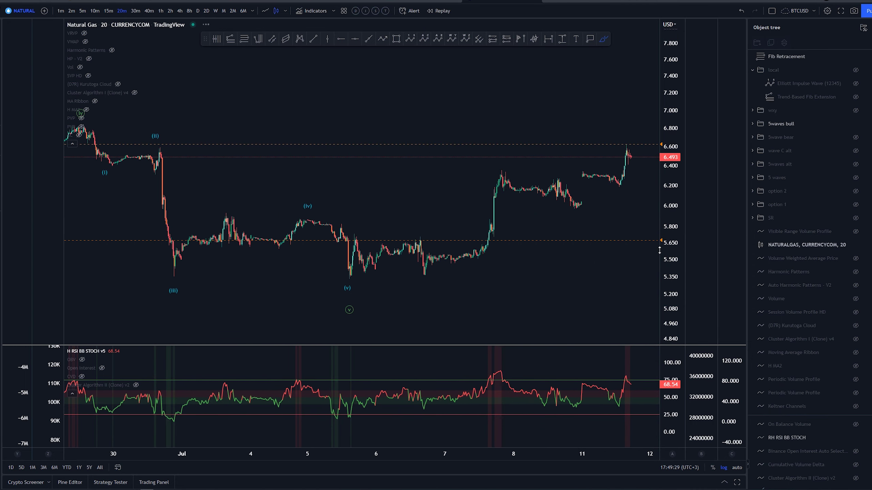
left_click_drag(673, 270, 672, 233)
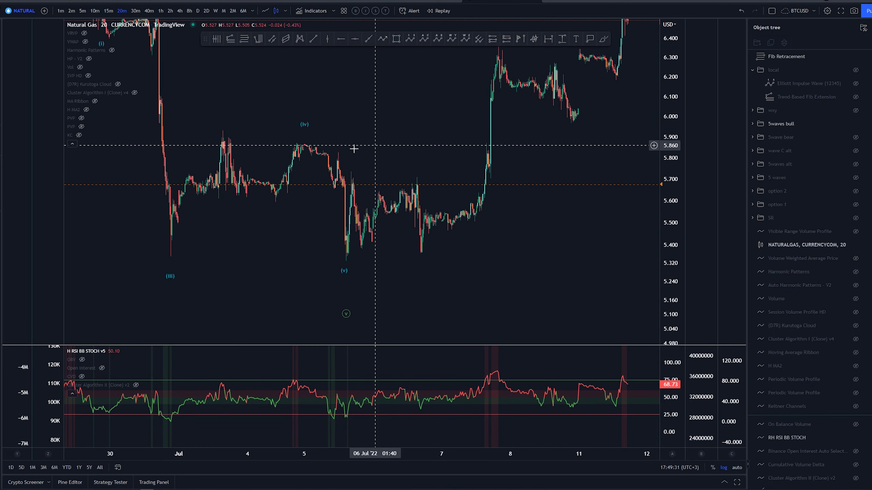
left_click(604, 39)
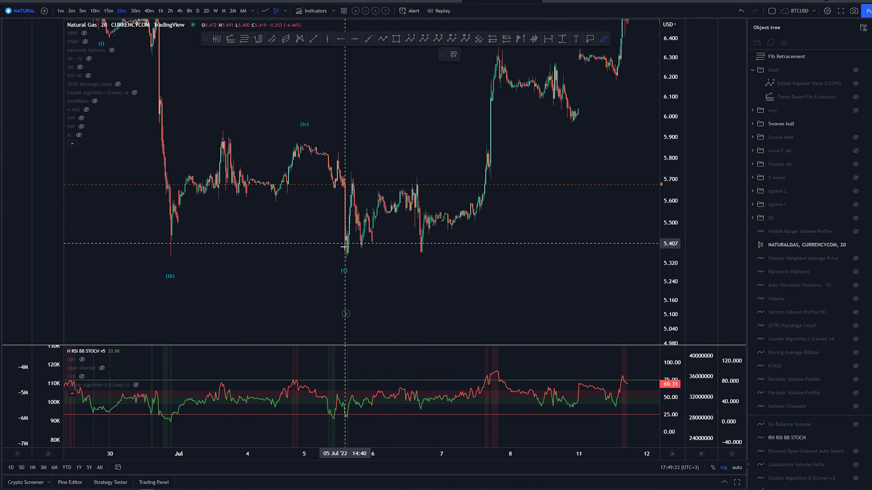
scroll(527, 177, "down", 10)
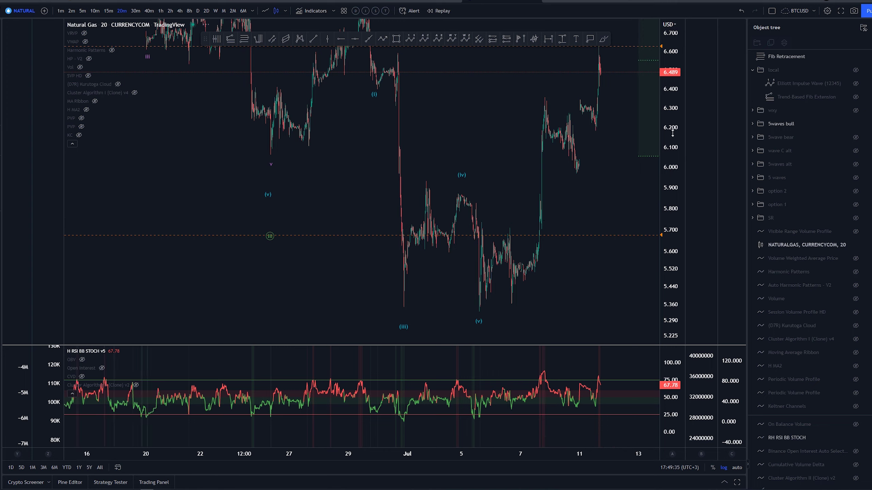
left_click_drag(621, 285, 507, 328)
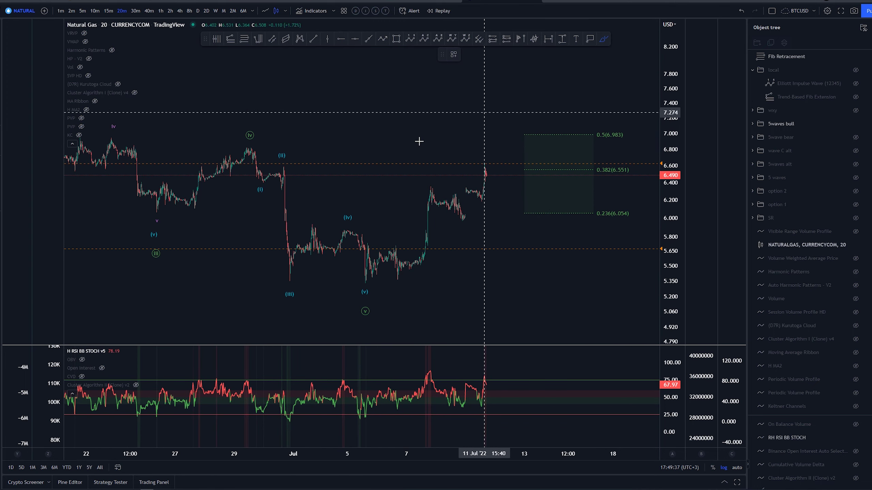
Step: Sketch sub-wave paths from the (iv) peak, a July circle and a rising curve, deleting each
left_click_drag(249, 148, 290, 286)
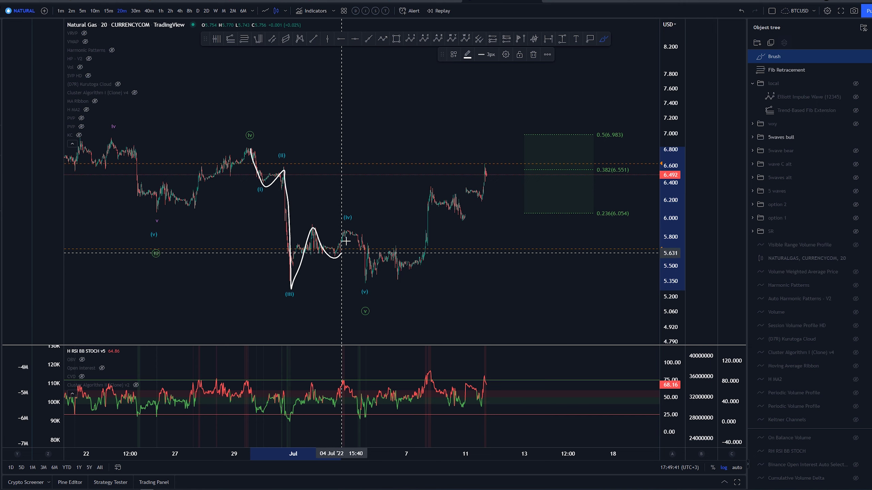
key("Delete")
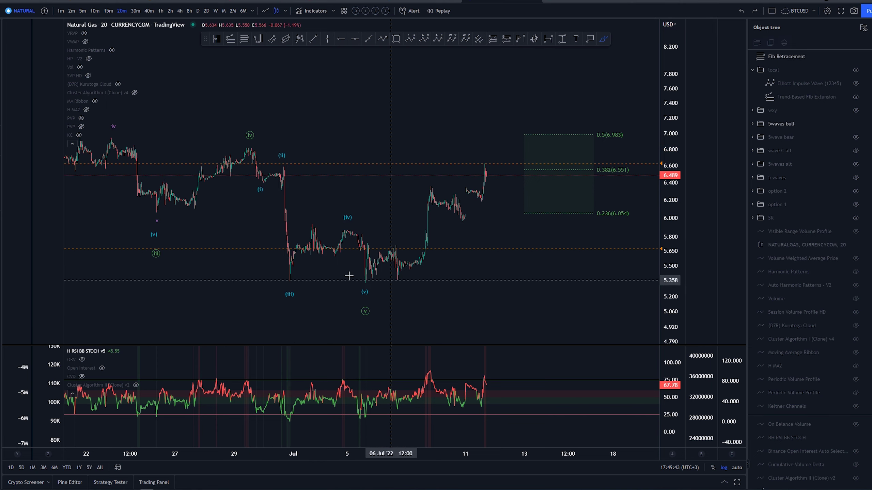
left_click_drag(497, 151, 488, 151)
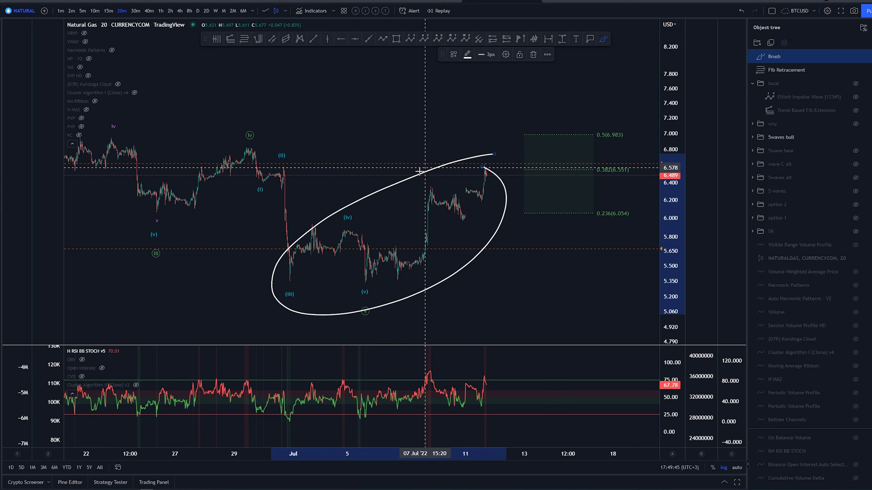
key("Delete")
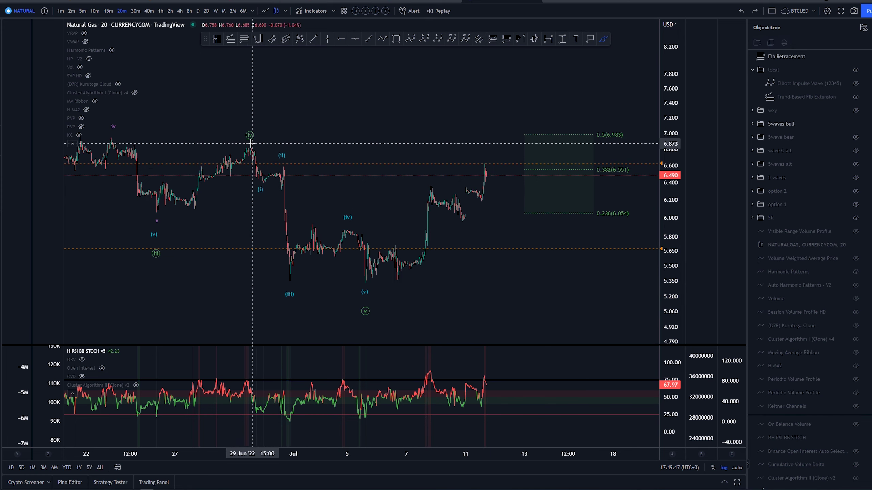
left_click_drag(429, 162, 425, 166)
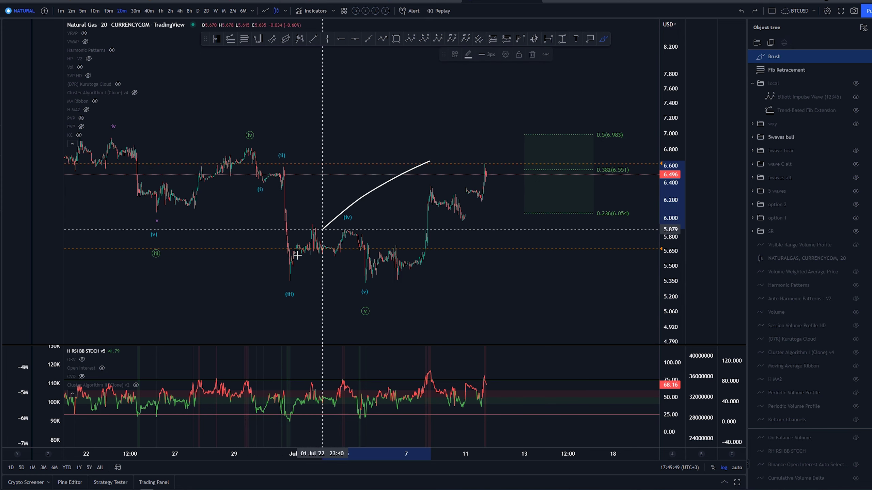
key("Delete")
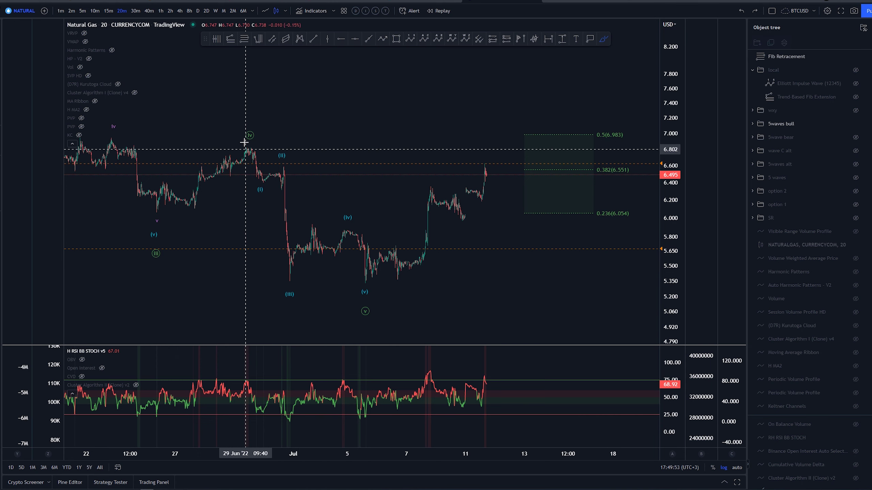
left_click_drag(244, 142, 285, 246)
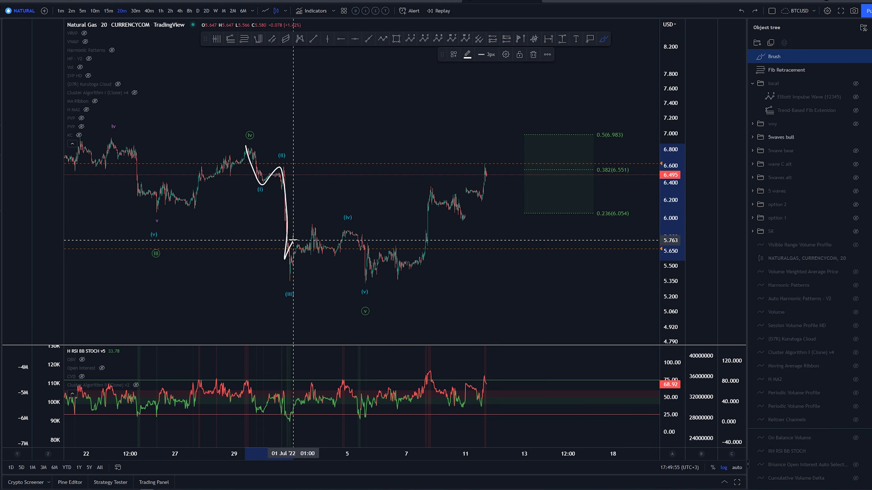
key("Delete")
Step: Mark the wave (iii) drop and circle waves (i)–(ii), undo both, then pan to the Fibonacci target zone
scroll(242, 252, "up", 3)
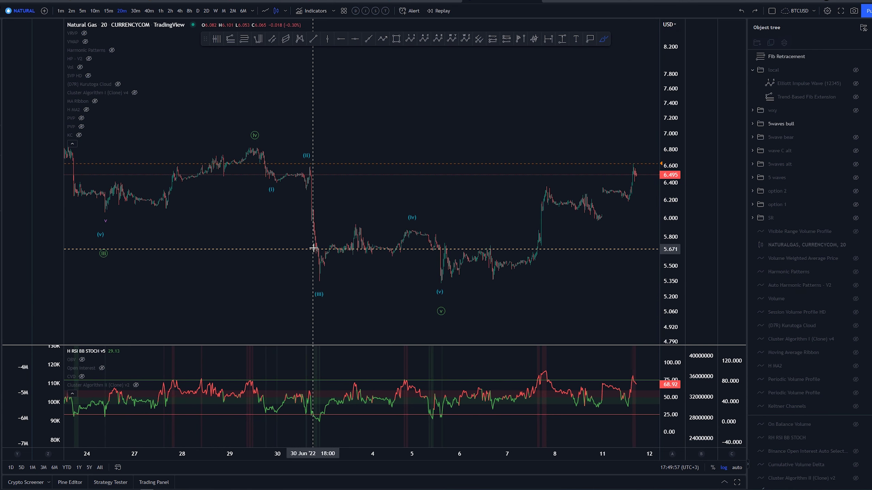
left_click_drag(316, 241, 316, 250)
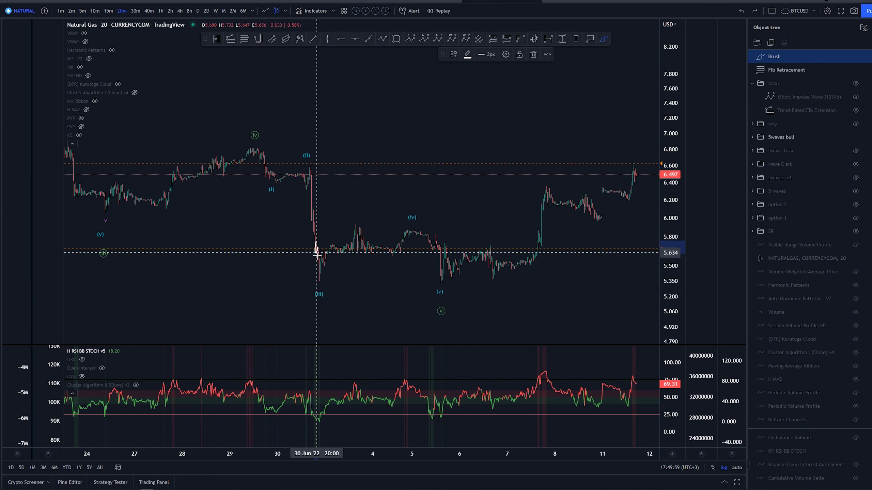
key("ctrl+z")
left_click_drag(285, 195, 285, 198)
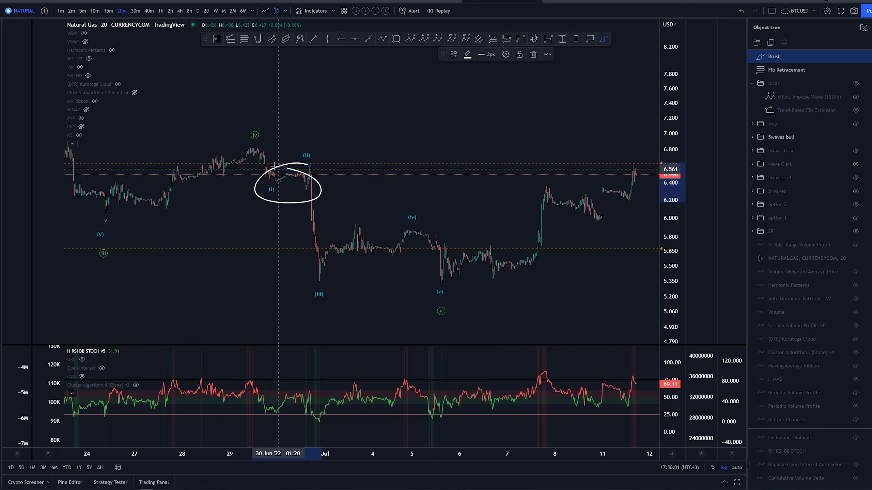
key("ctrl+z")
left_click_drag(250, 148, 302, 205)
key("ctrl+z")
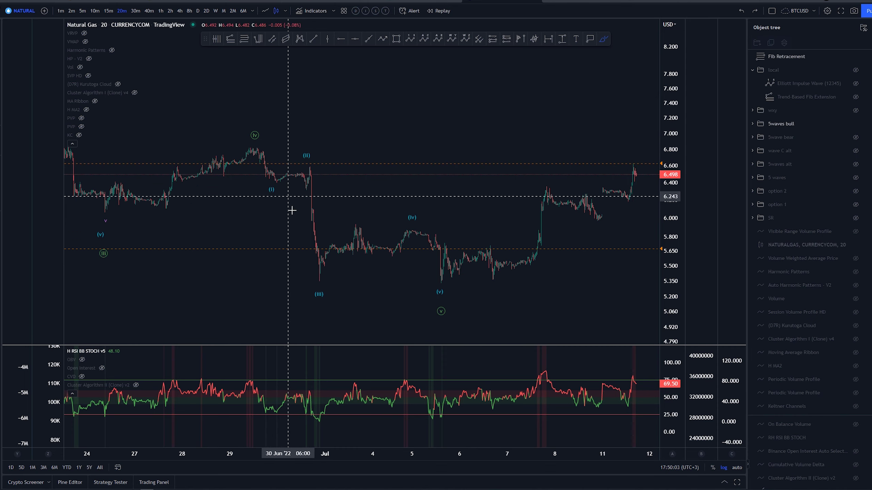
scroll(410, 250, "down", 2)
left_click_drag(419, 302, 330, 312)
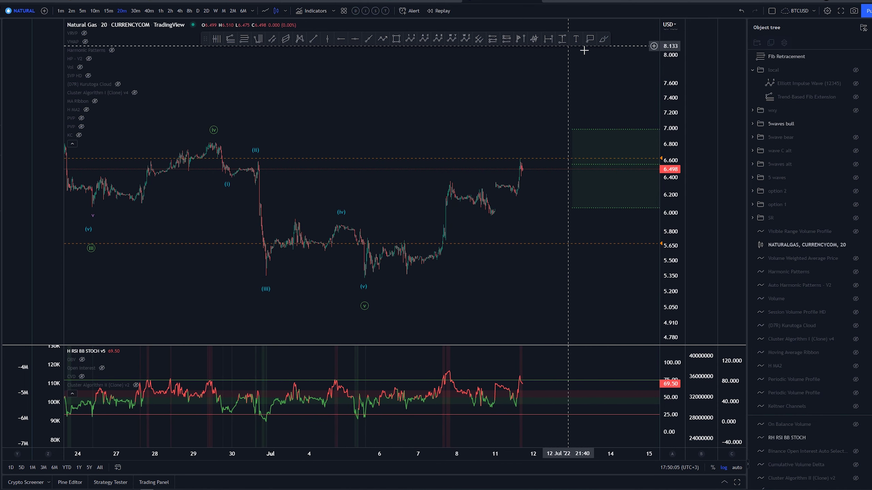
Step: Sketch the drop from (ii) into the (iii) low and the rise after it, undoing both
left_click(602, 42)
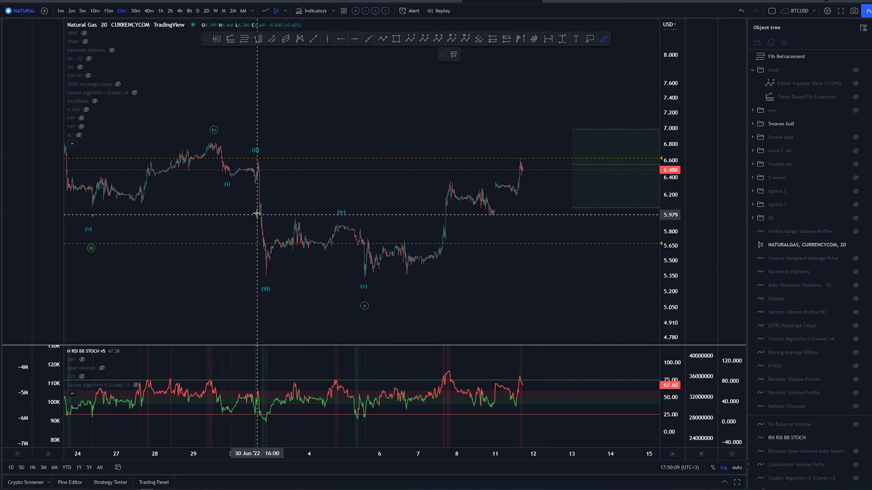
left_click_drag(256, 215, 268, 279)
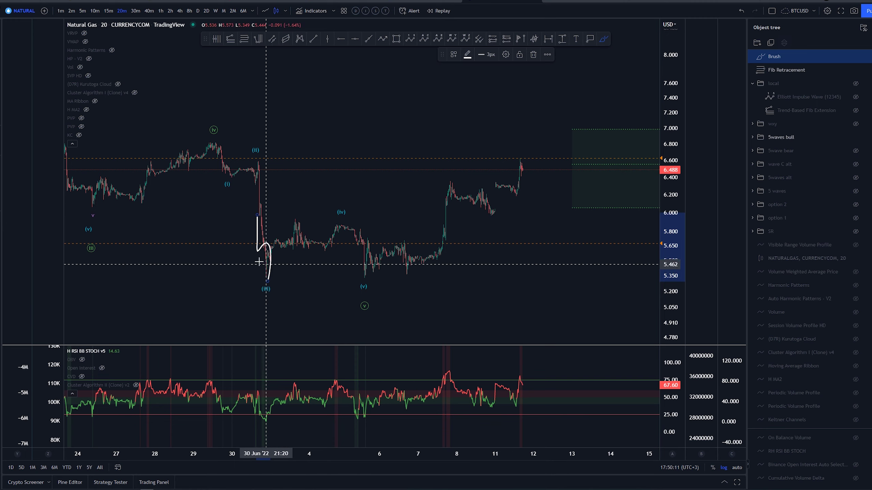
key("ctrl+z")
mouse_move(266, 279)
left_mouse_down()
mouse_move(325, 238)
mouse_move(515, 155)
left_mouse_up()
key("ctrl+z")
Step: Pan to earlier June history and compress the price scale to span early June to mid-July
scroll(494, 274, "down", 3)
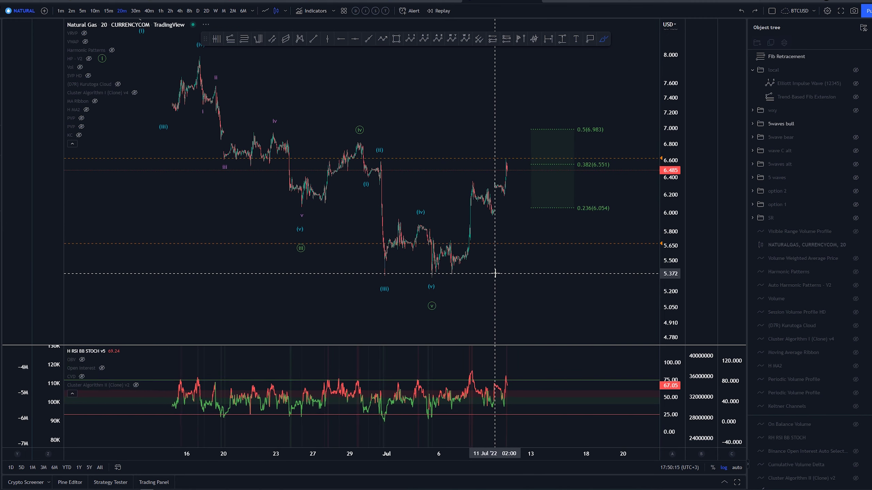
left_click_drag(528, 288, 502, 179)
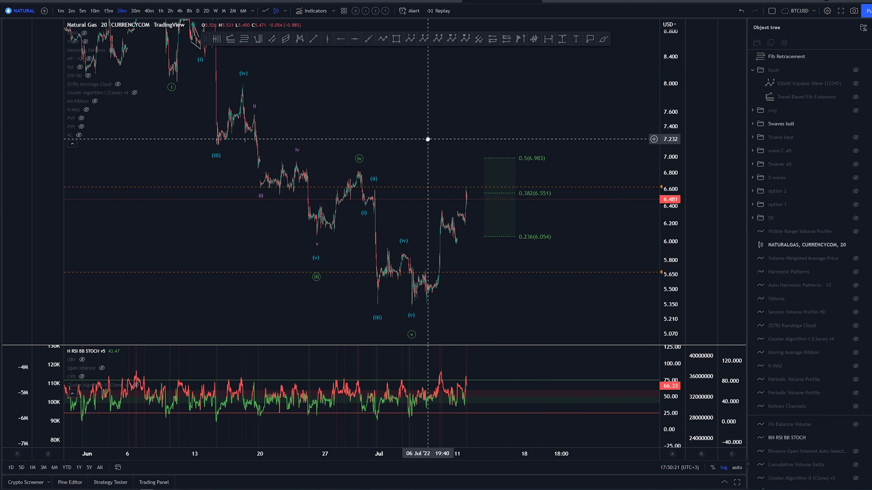
left_click_drag(471, 134, 514, 128)
scroll(514, 128, "up", 3)
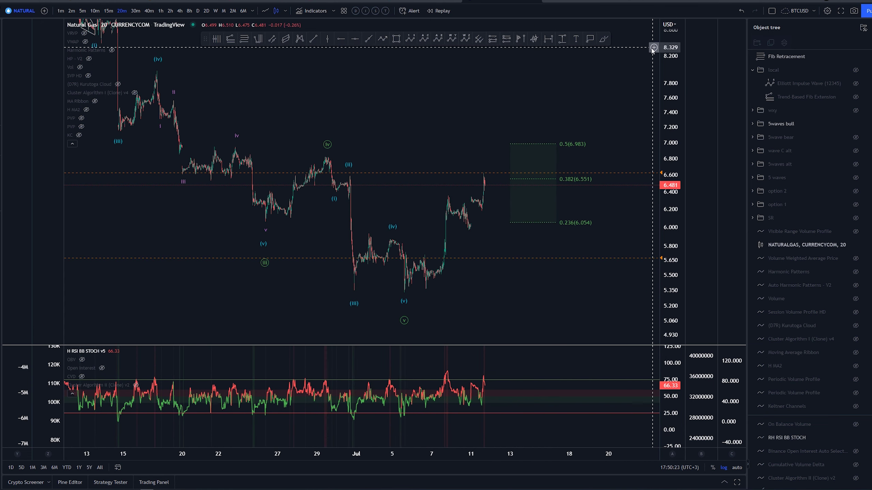
left_click_drag(666, 68, 664, 206)
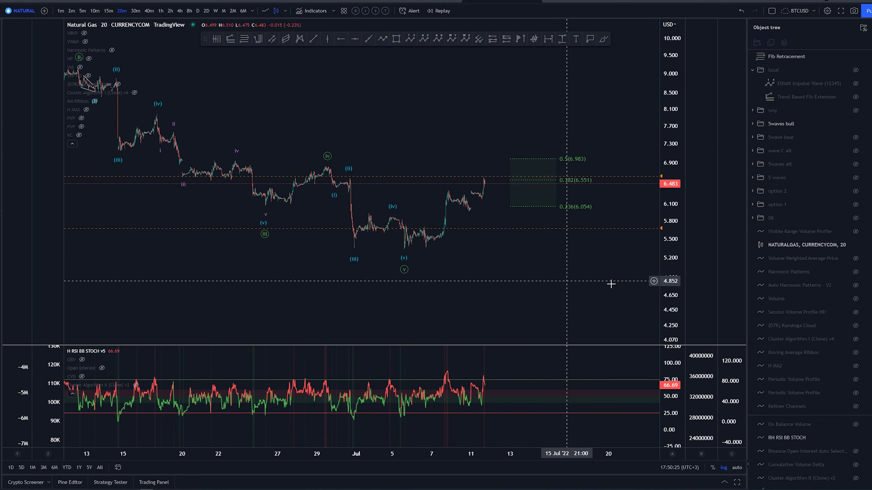
left_click_drag(660, 280, 661, 284)
scroll(418, 278, "up", 3)
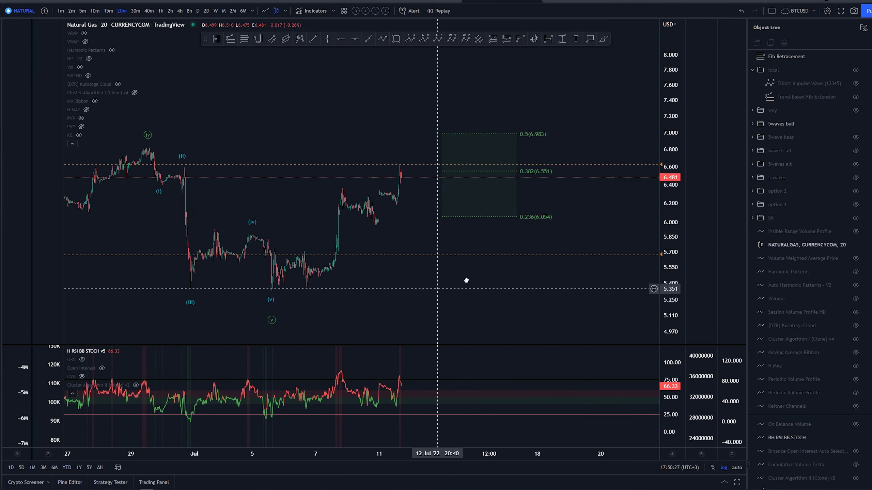
scroll(555, 327, "down", 5)
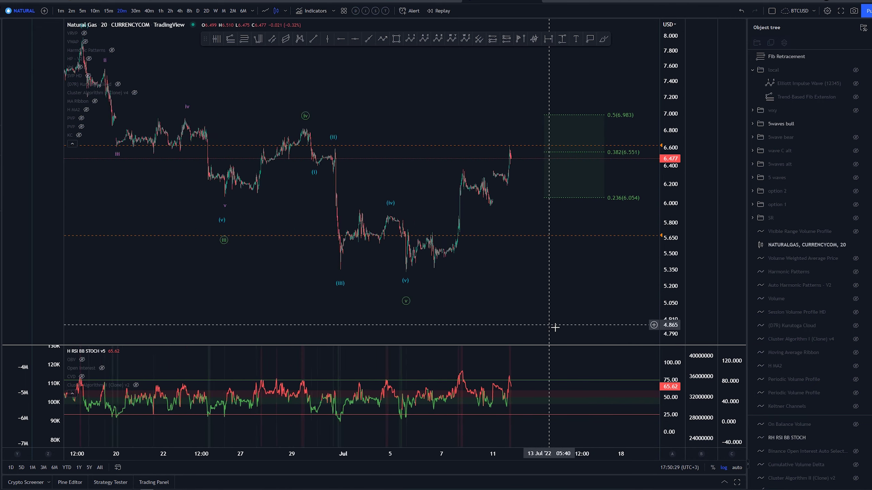
scroll(587, 302, "down", 5)
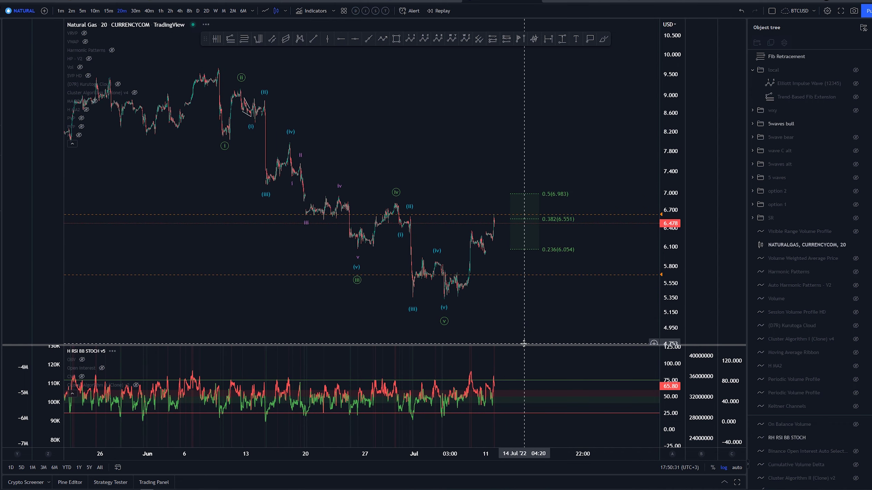
mouse_move(804, 123)
left_click(855, 124)
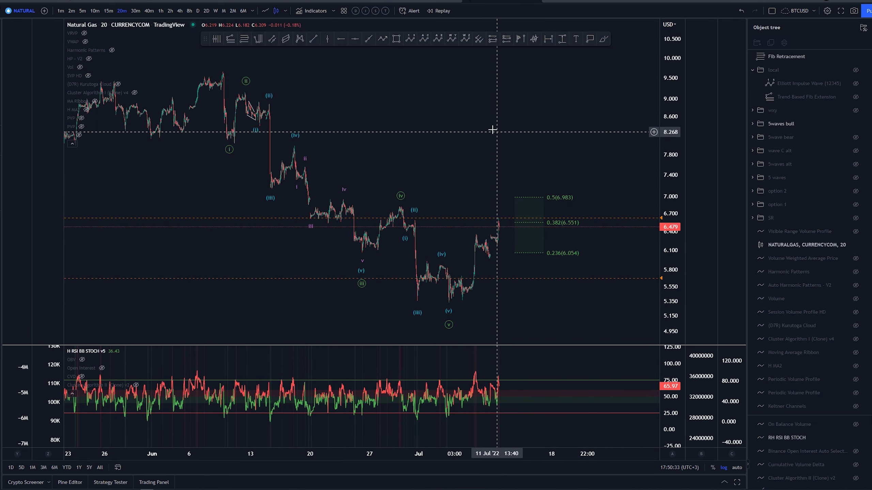
Step: Draw an Elliott ABC correction from the June high through the July low, B near 8.16, C near 4.84
mouse_move(594, 105)
left_mouse_down()
mouse_move(550, 79)
mouse_move(551, 101)
left_mouse_up()
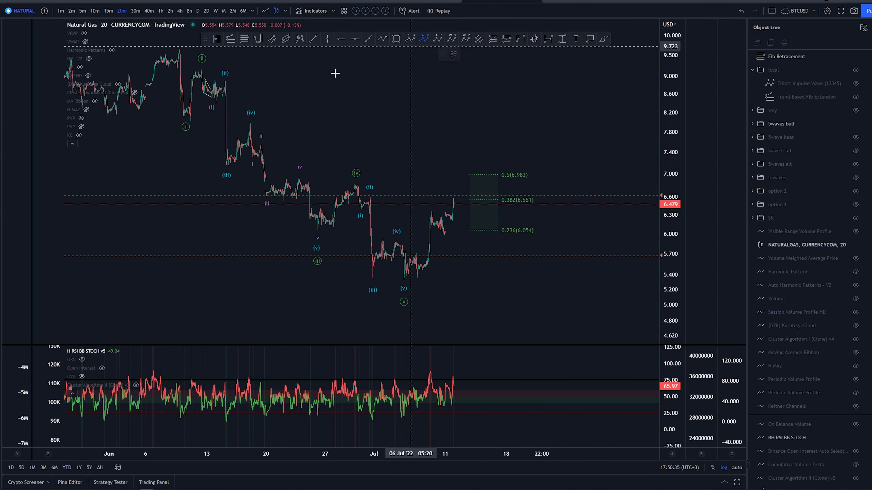
left_click(180, 46)
left_click(404, 302)
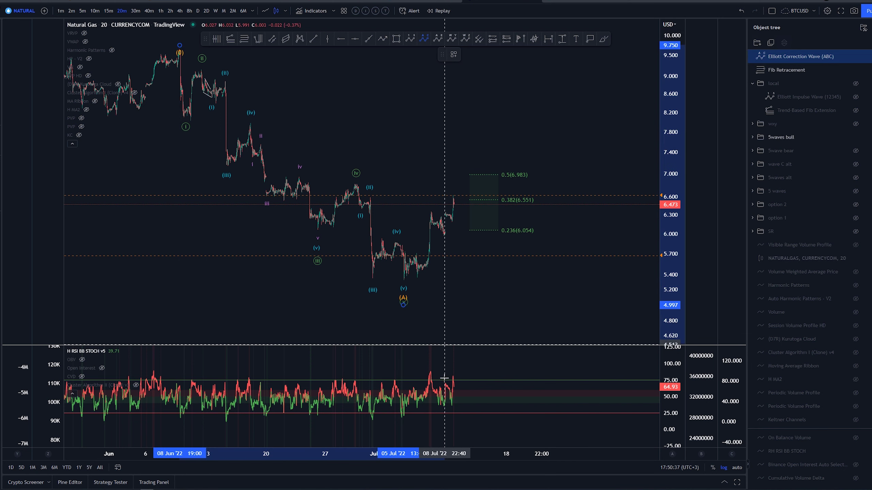
left_click(529, 114)
left_click(612, 318)
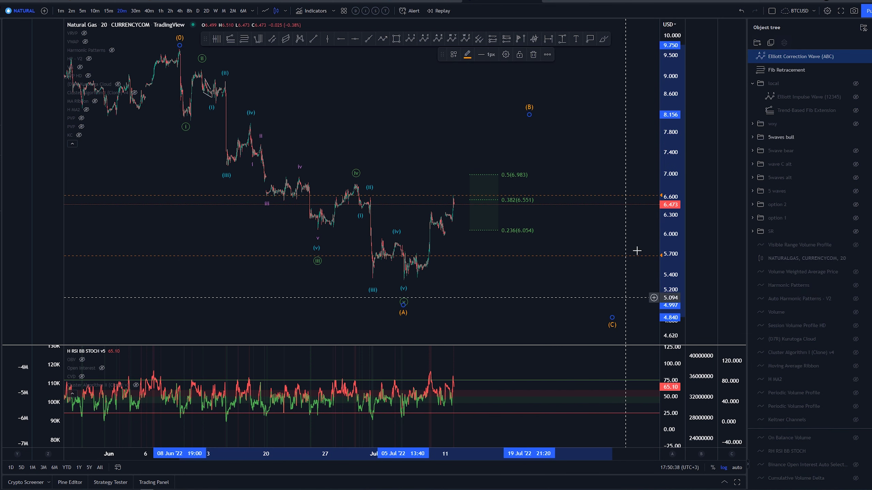
left_click(453, 53)
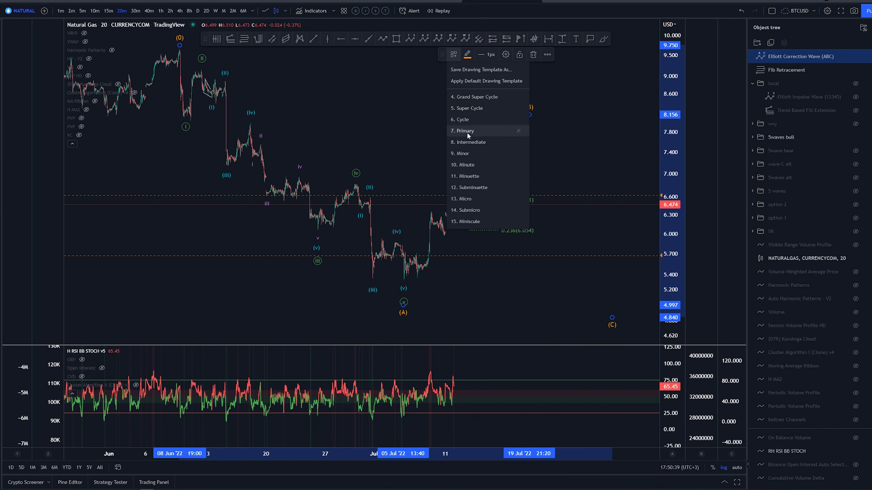
Step: Relabel the ABC wave to Minor degree and move the Fib Retracement into '5wave bear'
left_click(474, 165)
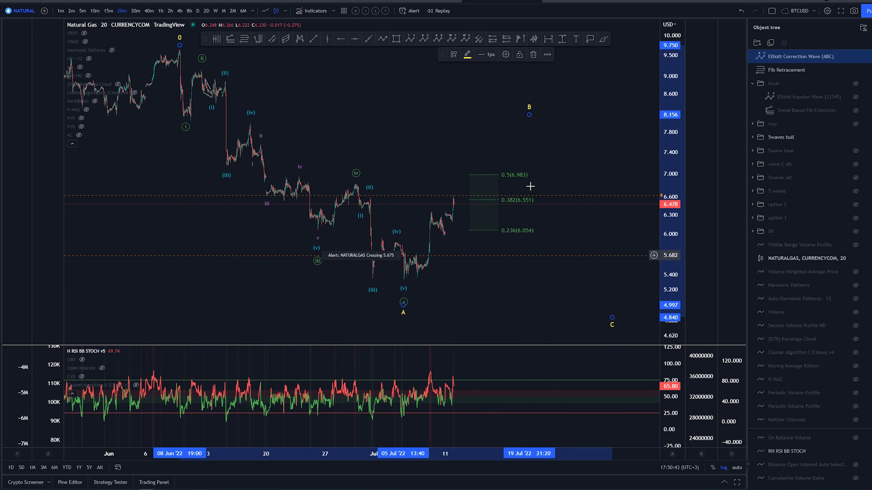
left_click(786, 69)
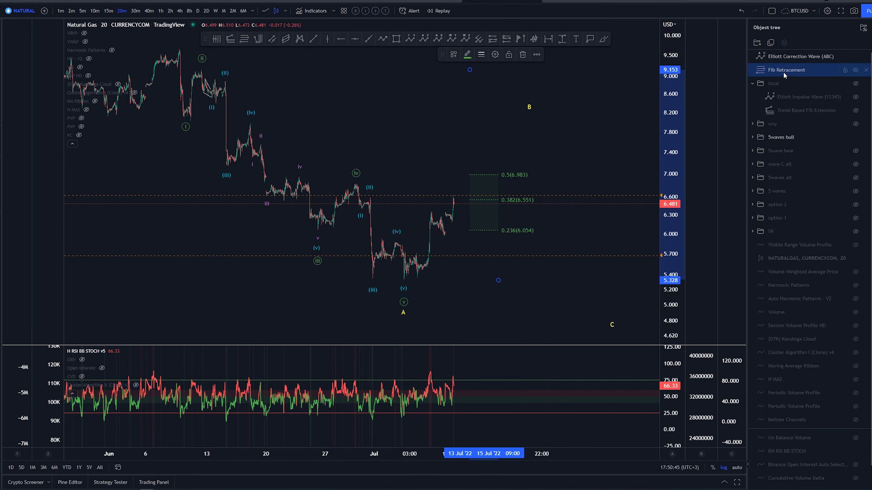
left_click_drag(781, 68, 798, 153)
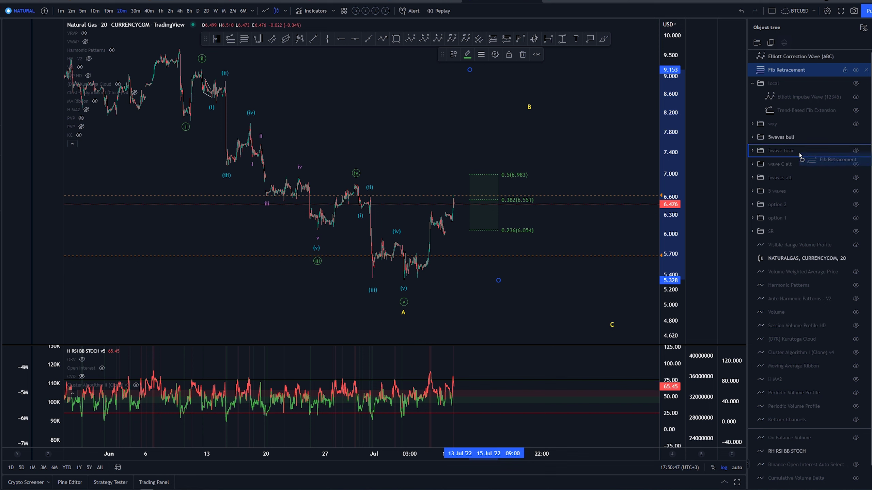
Step: File the ABC wave into '5waves bull', then hide that count and show 'wxy'
left_click_drag(796, 57, 813, 127)
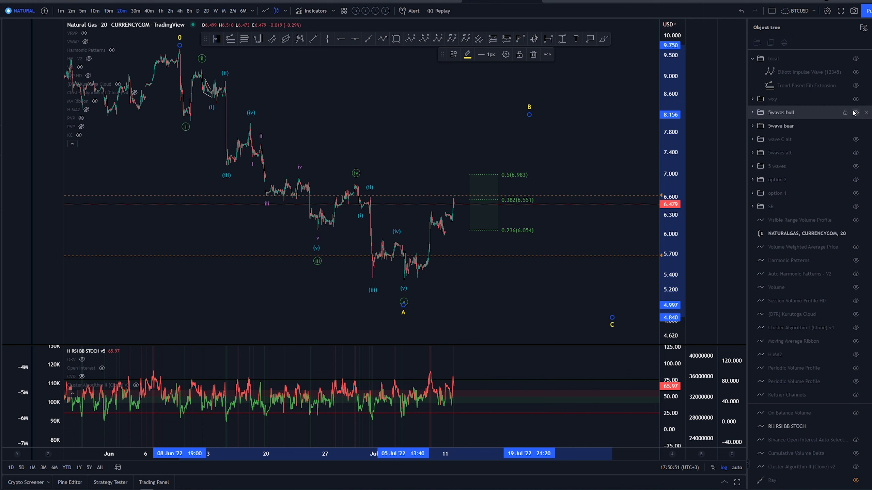
left_click(514, 145)
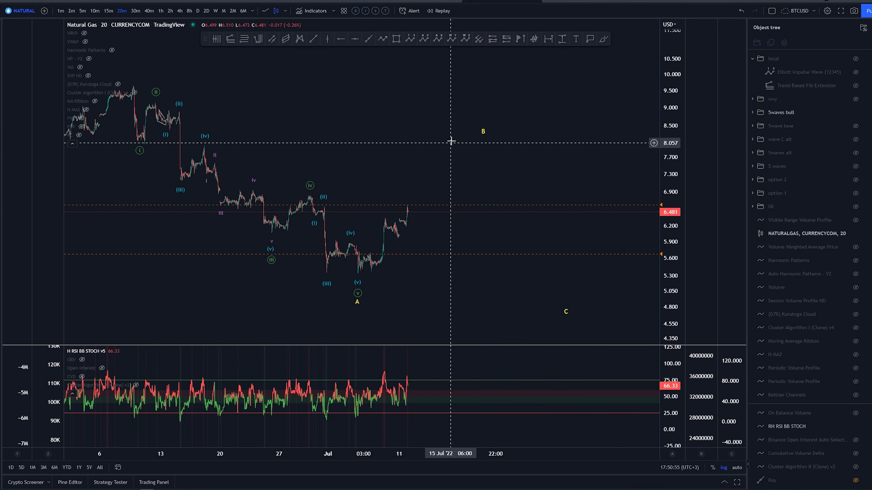
left_click_drag(480, 132, 614, 168)
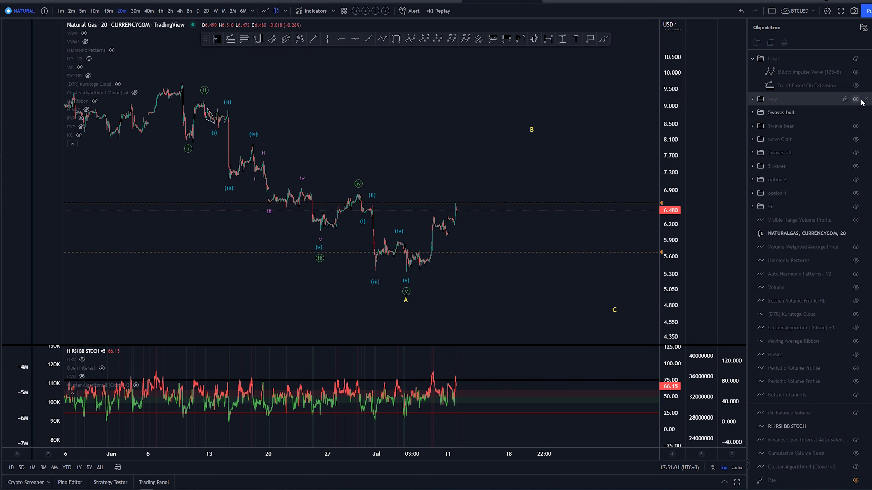
left_click(855, 112)
left_click(856, 98)
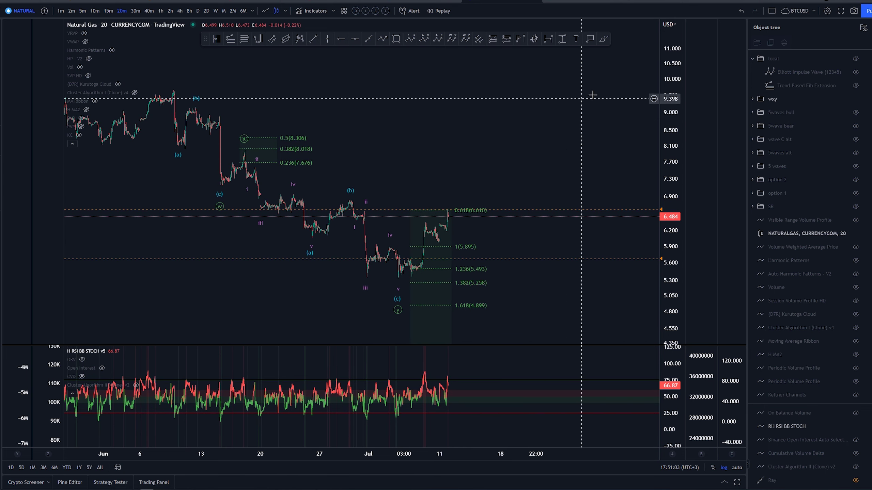
Step: Sketch two freehand paths over the June decline, undo them and exit brush mode
left_click(416, 277)
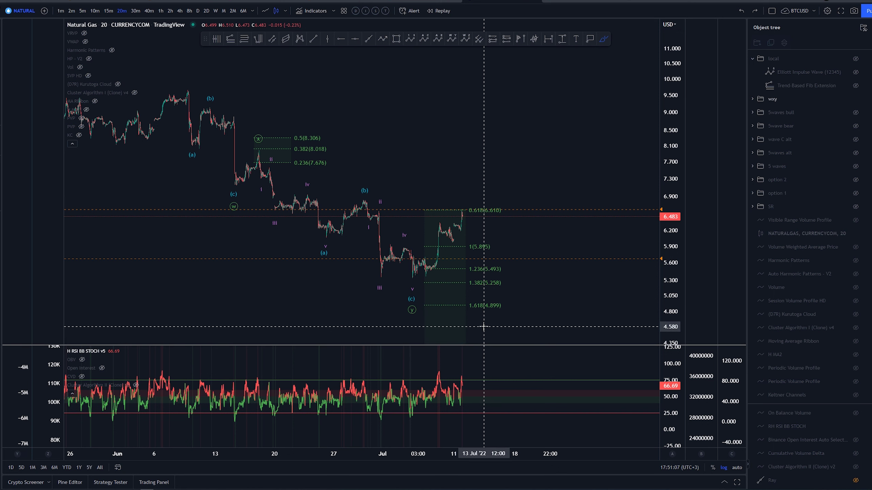
left_click_drag(185, 90, 228, 159)
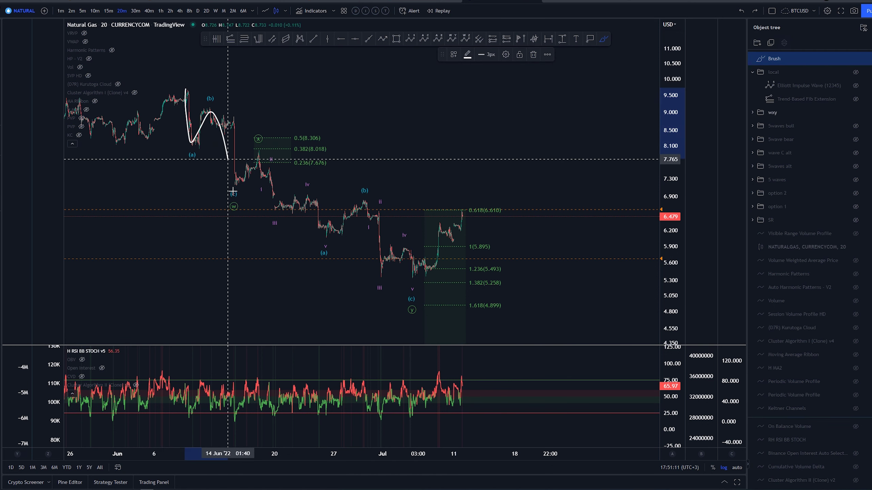
key("ctrl+z")
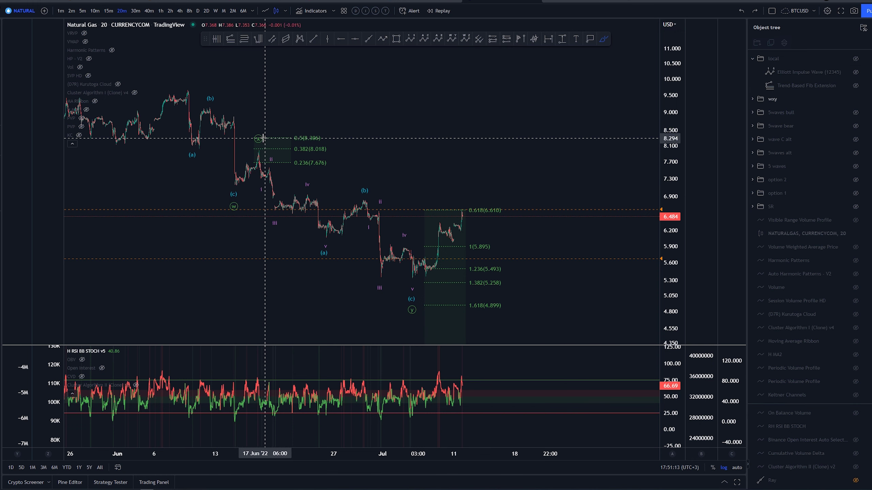
left_click_drag(254, 151, 419, 302)
key("ctrl+z")
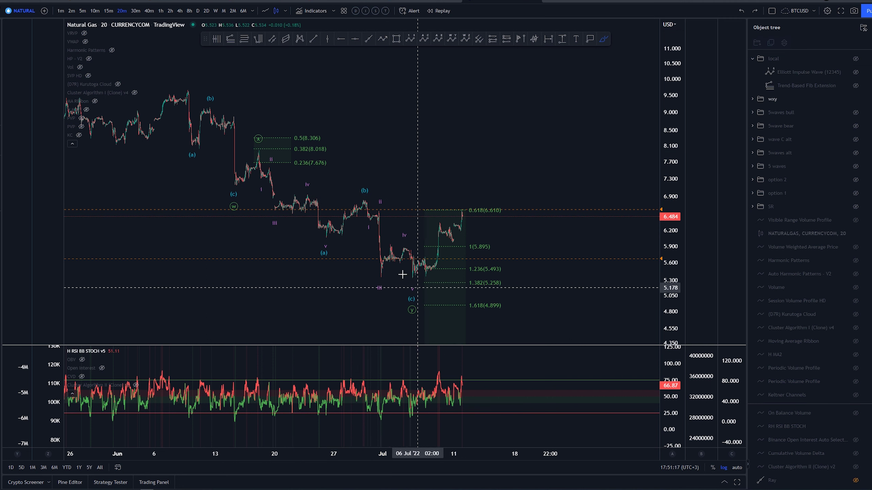
key("Escape")
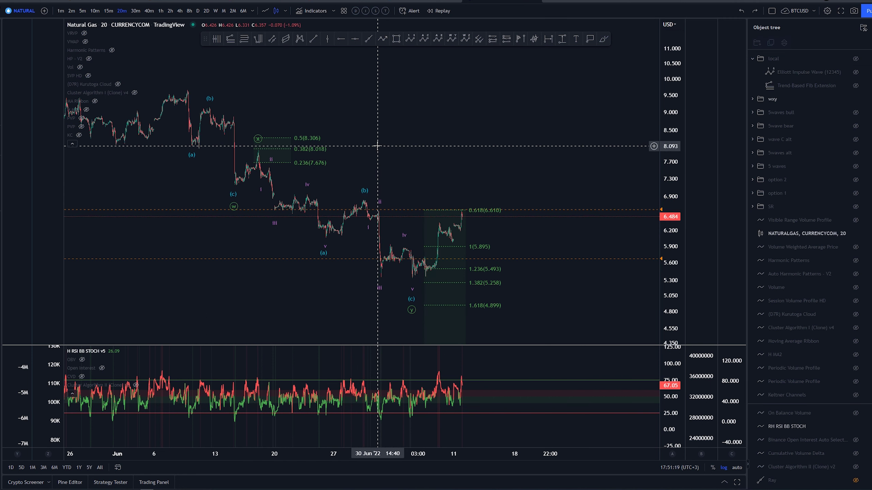
Step: Toggle the 'wxy' and '5waves bull' visibility until both counts are hidden
left_click(266, 138)
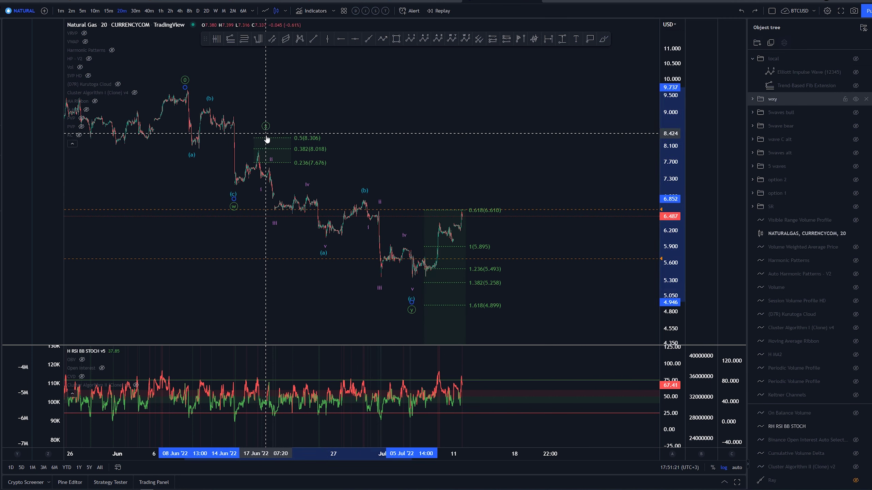
left_click(418, 141)
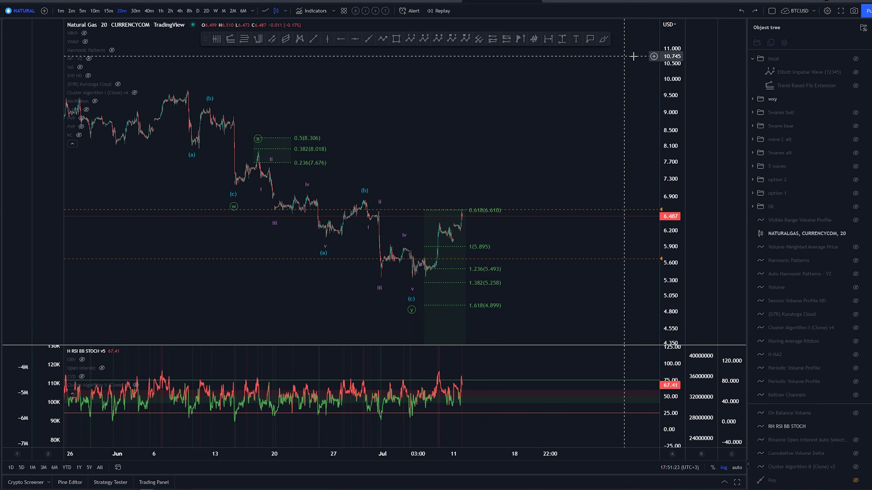
left_click(855, 99)
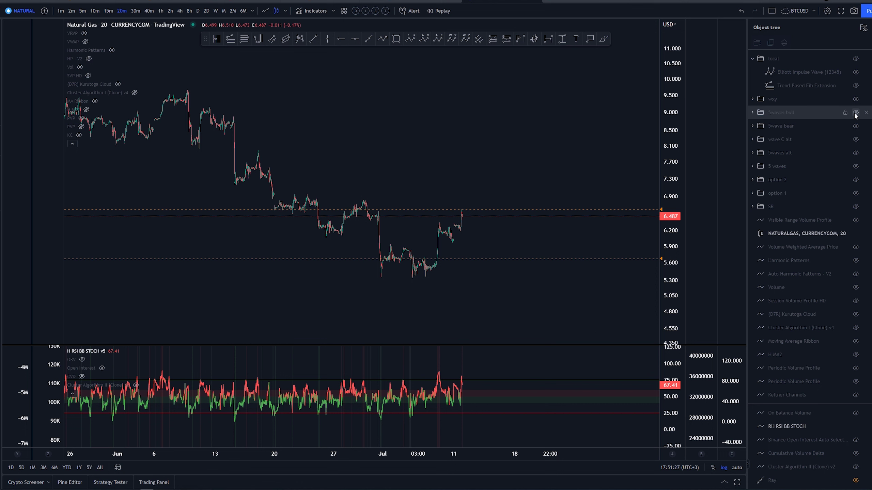
left_click(856, 113)
left_click(856, 98)
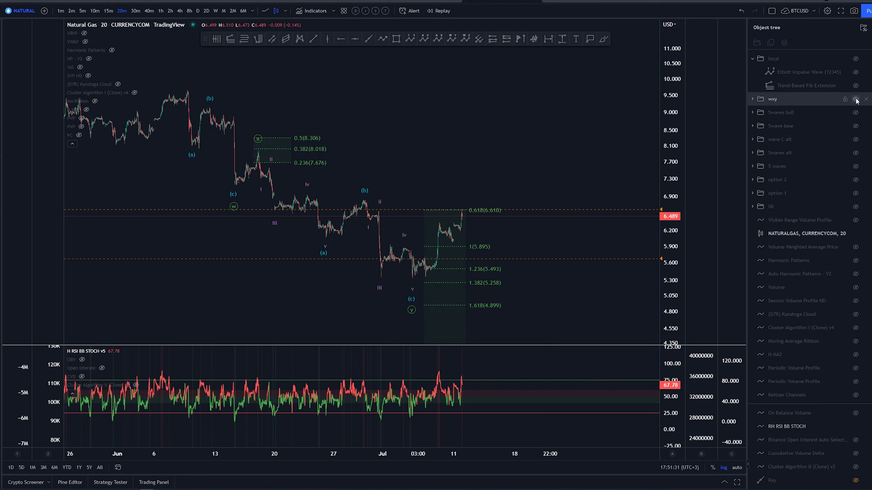
left_click(855, 99)
left_click(856, 99)
left_click(856, 112)
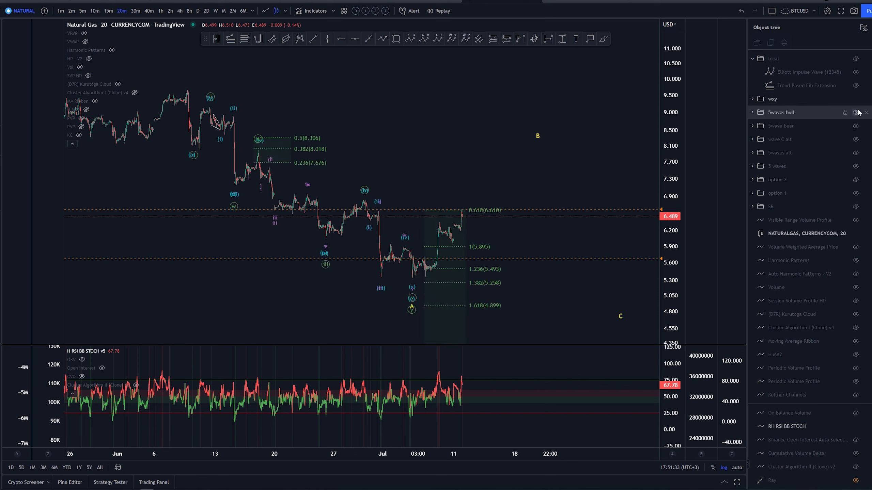
left_click(856, 99)
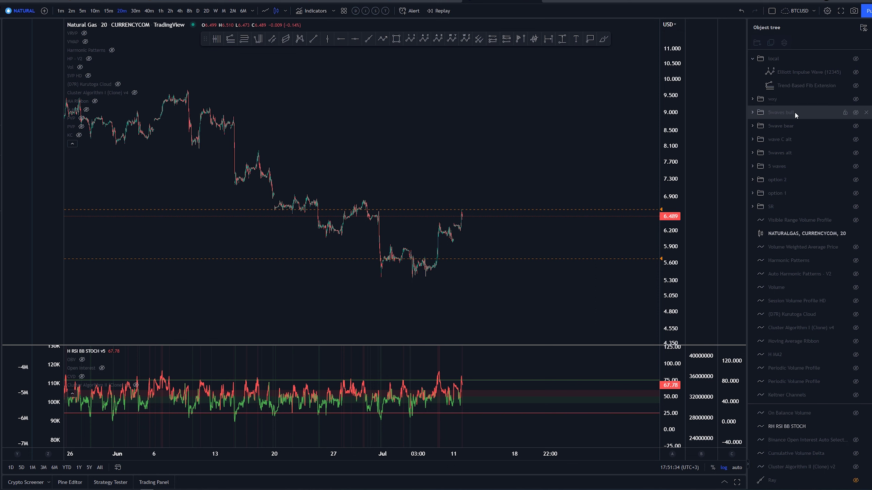
Step: Reveal the WXY count and widen the price scale on the 1-hour chart
left_click(855, 98)
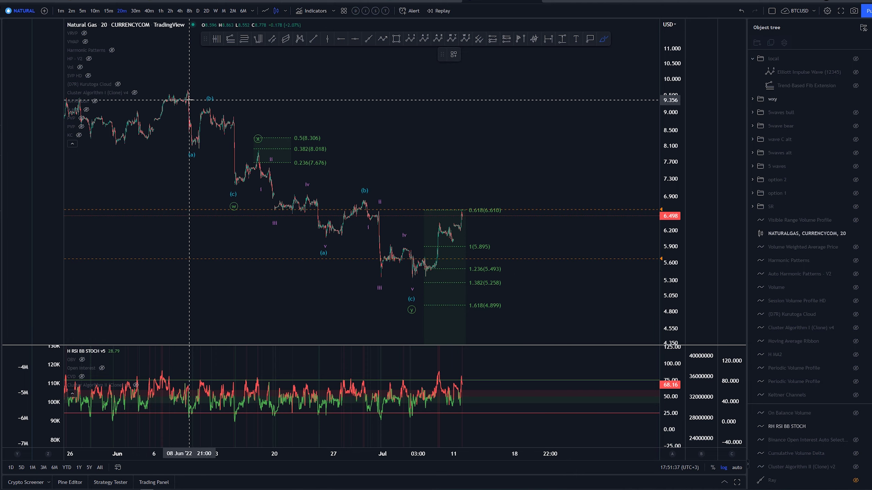
left_click_drag(184, 82, 406, 284)
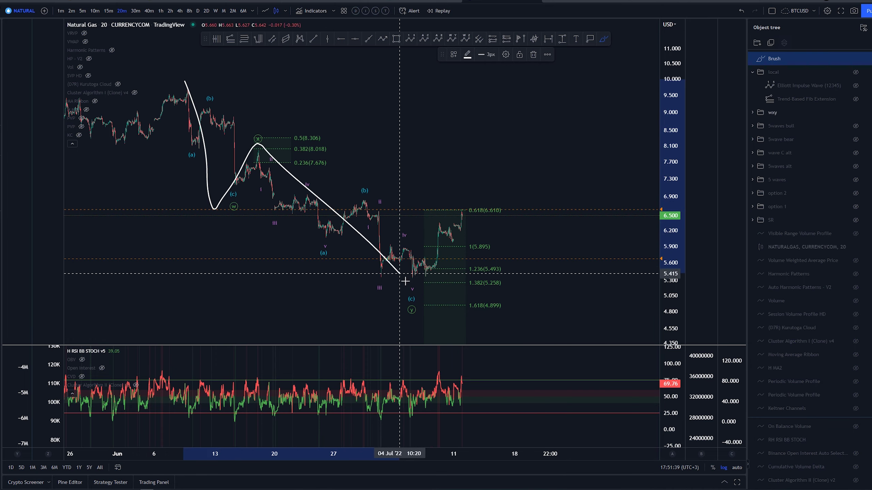
left_click_drag(215, 277, 317, 264)
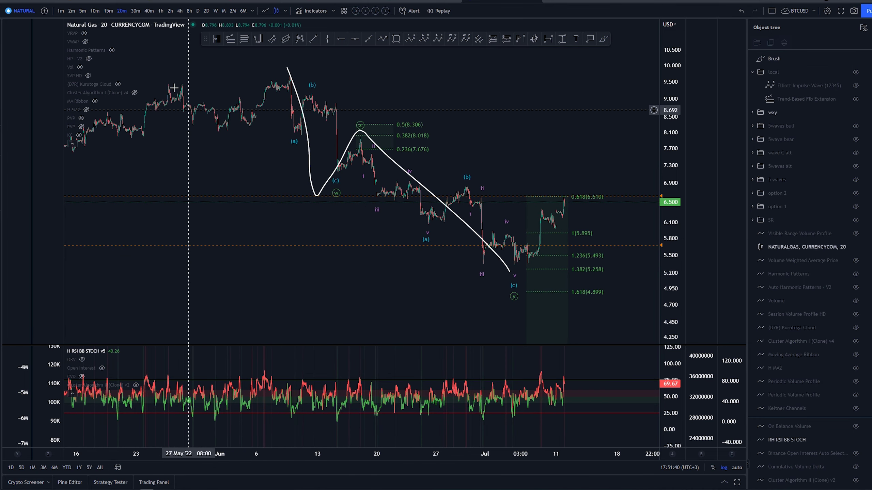
left_click(161, 12)
left_click_drag(424, 282, 438, 203)
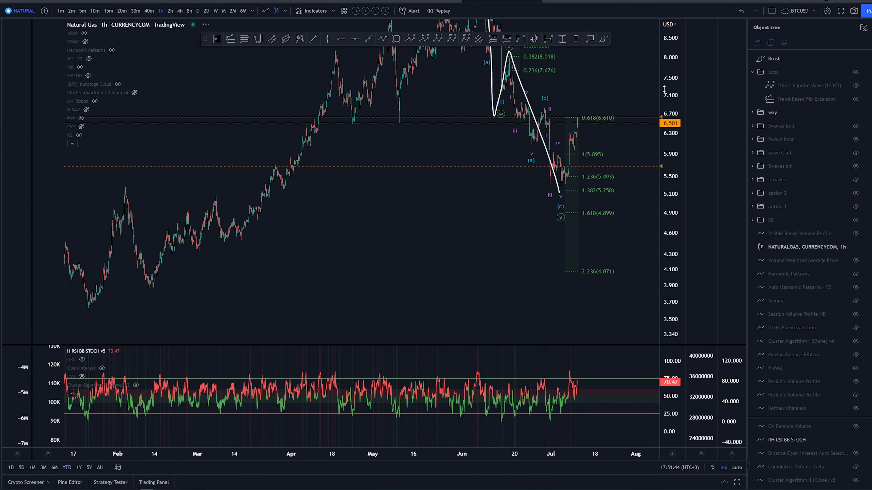
left_click_drag(664, 89, 664, 131)
left_click_drag(549, 302, 456, 24)
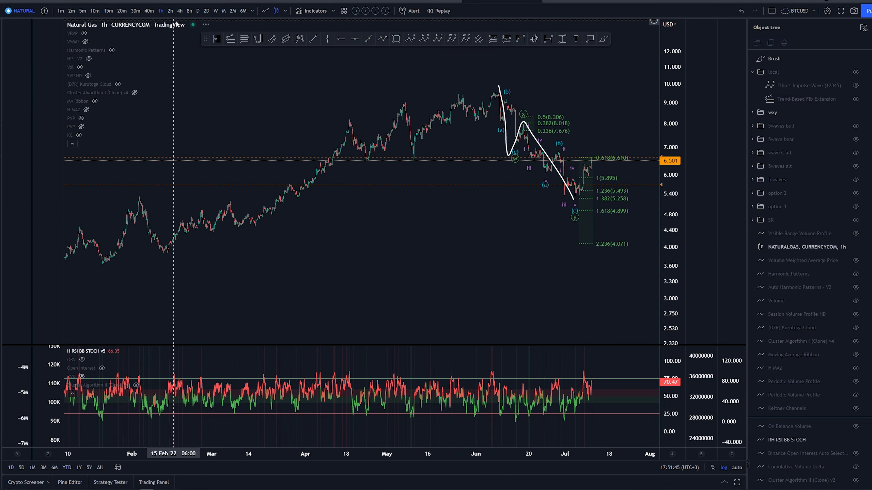
Step: Switch to 8-hour candles and zoom out to roughly 2021 through early 2023
left_click(189, 11)
left_click_drag(617, 315, 463, 307)
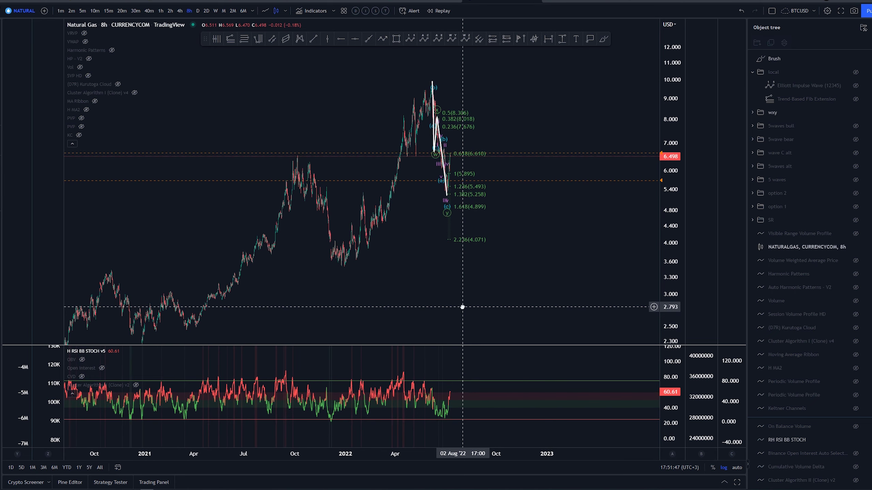
scroll(564, 269, "up", 2)
scroll(521, 255, "up", 1)
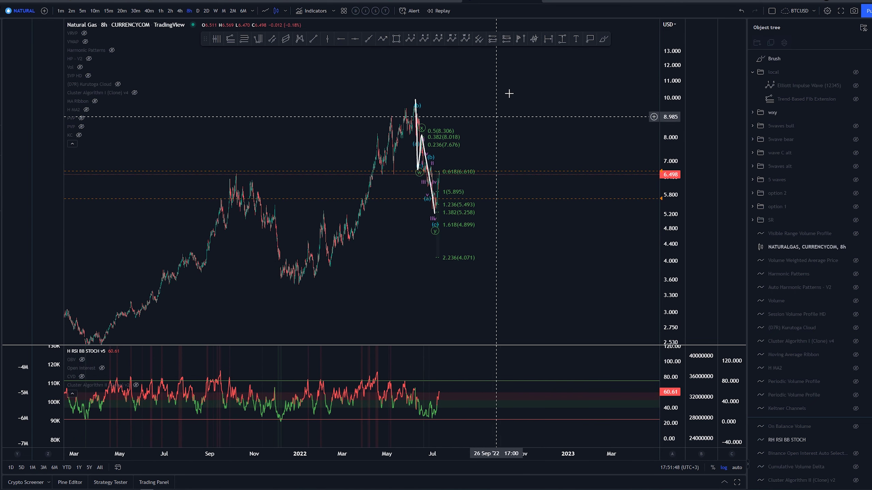
Step: Draw a trial Brush stroke over the recent drop, then remove it
left_click(604, 38)
left_click_drag(414, 92, 414, 121)
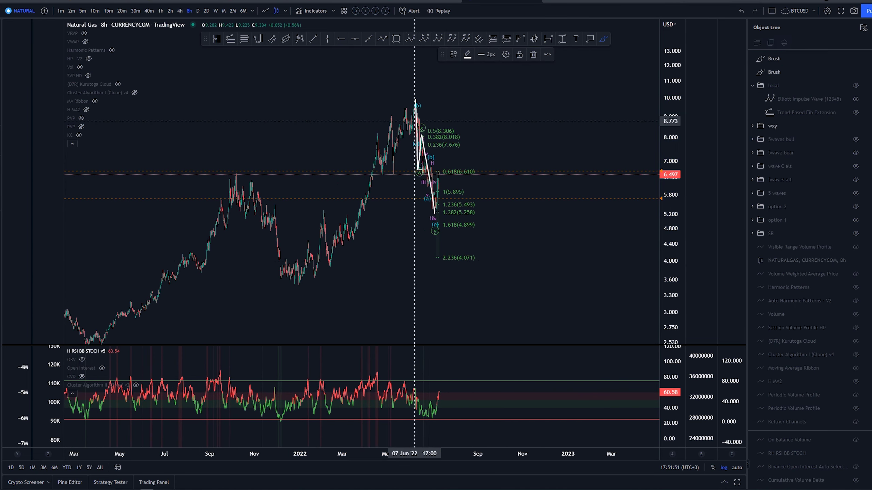
key("Delete")
left_click_drag(356, 292, 276, 292)
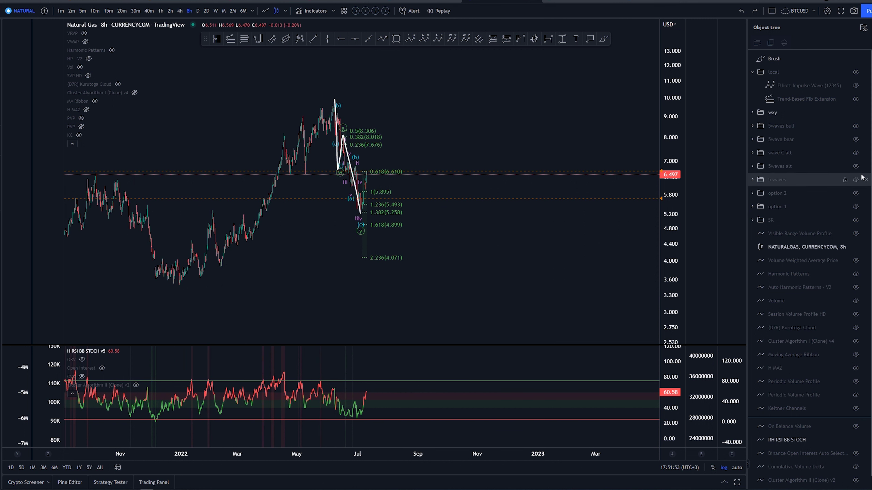
mouse_move(804, 152)
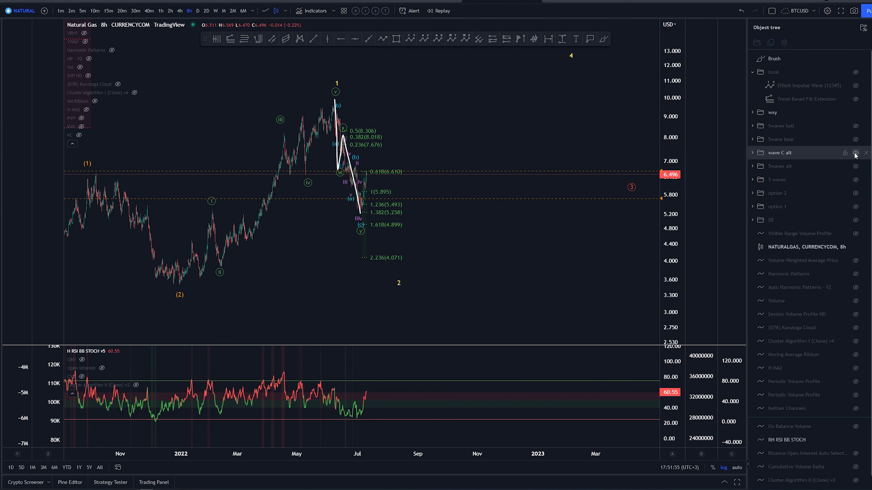
Step: Show the 'wave C alt' count and undo a trial freehand rally sketch
left_click(855, 153)
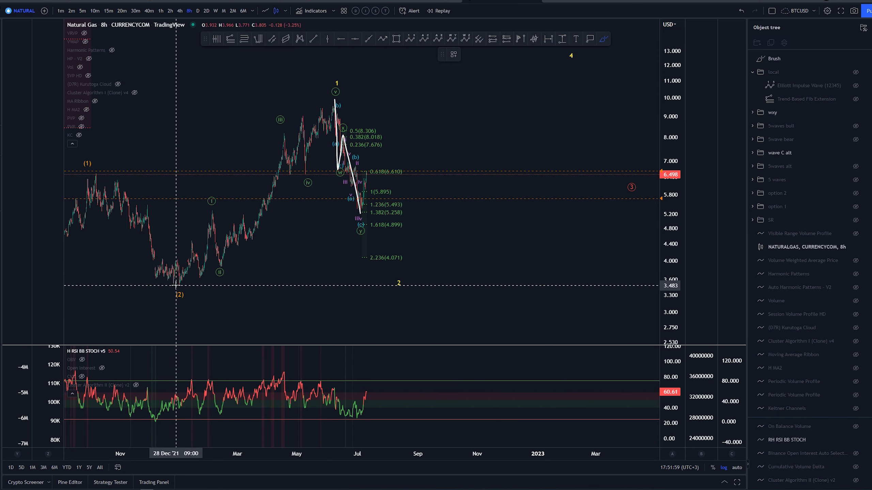
left_click_drag(176, 285, 208, 211)
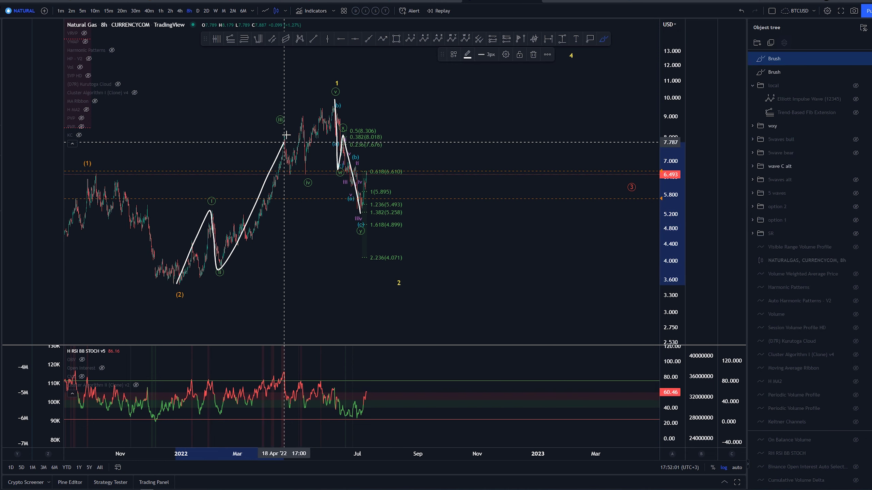
left_click_drag(216, 270, 334, 99)
key("ctrl+z")
Step: Select and delete the white freehand sketch over the recent decline
left_click(342, 84)
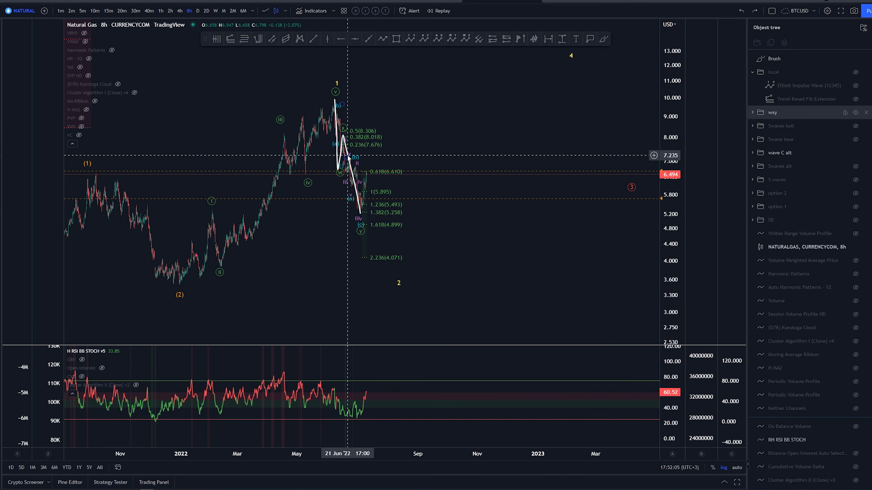
left_click(359, 198)
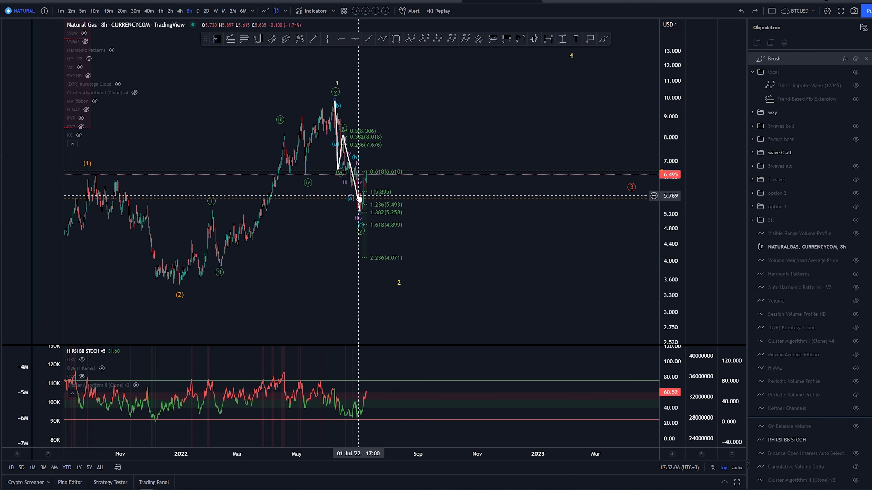
key("Delete")
left_click(365, 192)
left_click(596, 47)
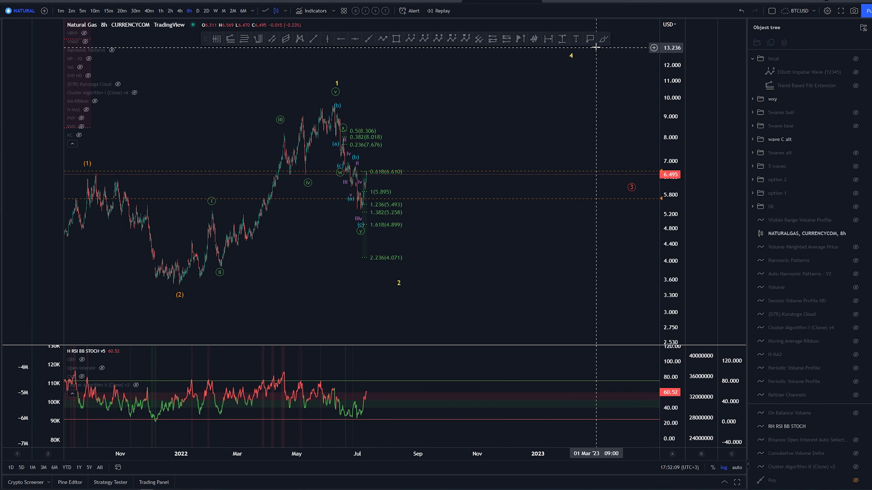
Step: Draw a trial wave2-style Fib Retracement from the wave ii low, then delete it
left_click(227, 284)
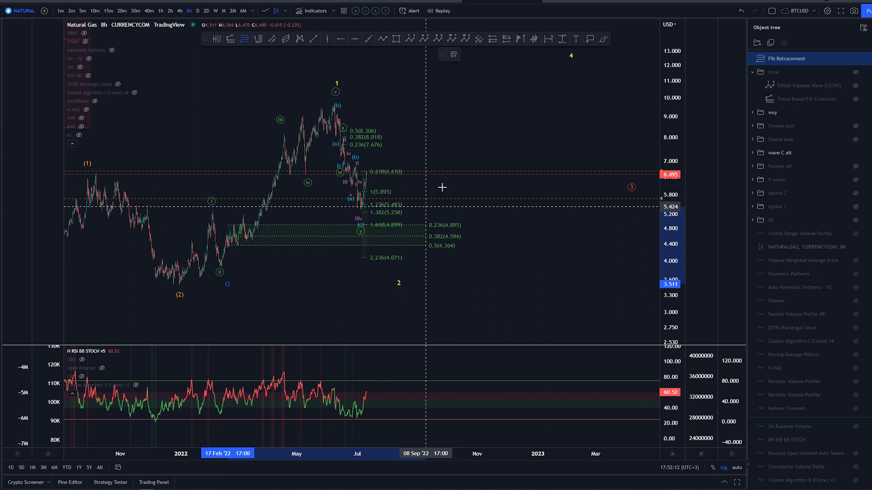
left_click(392, 106)
left_click(454, 54)
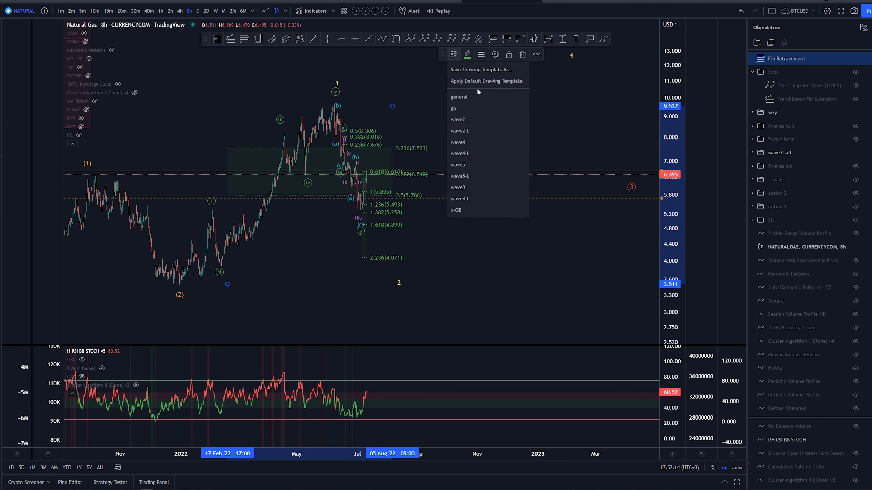
left_click(458, 120)
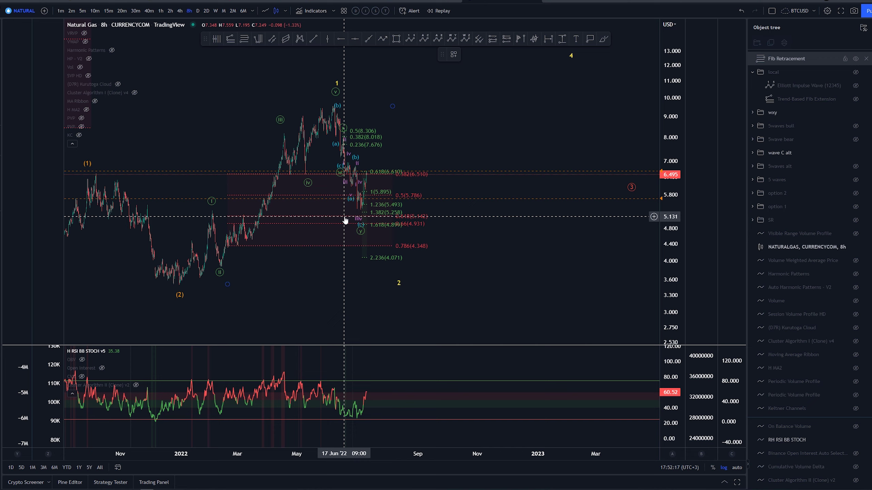
left_click_drag(345, 220, 419, 220)
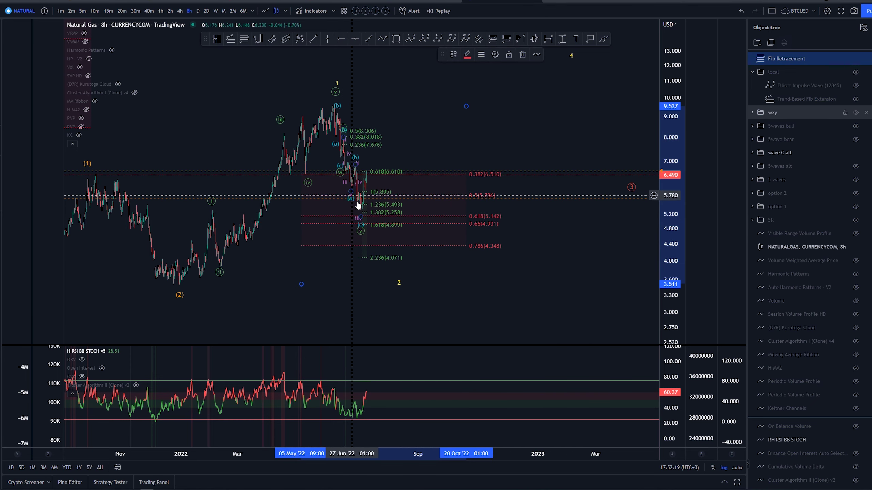
key("Delete")
Step: Drag point 2 of the 'wave C alt' count higher, then hide that count
left_click_drag(501, 279, 543, 297)
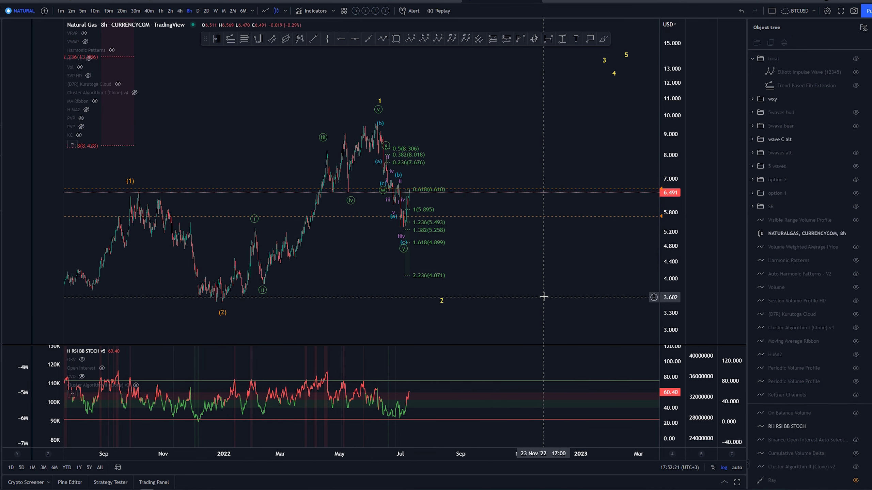
left_click(441, 295)
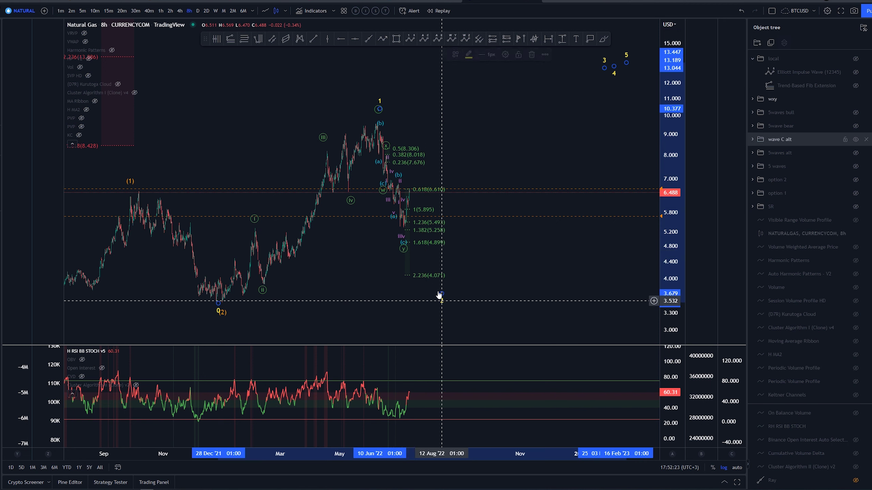
left_click_drag(441, 294, 405, 256)
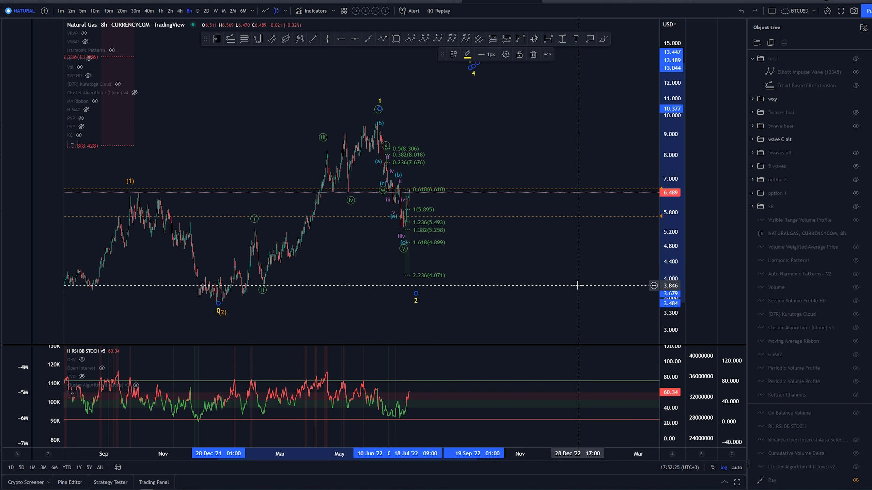
left_click(855, 140)
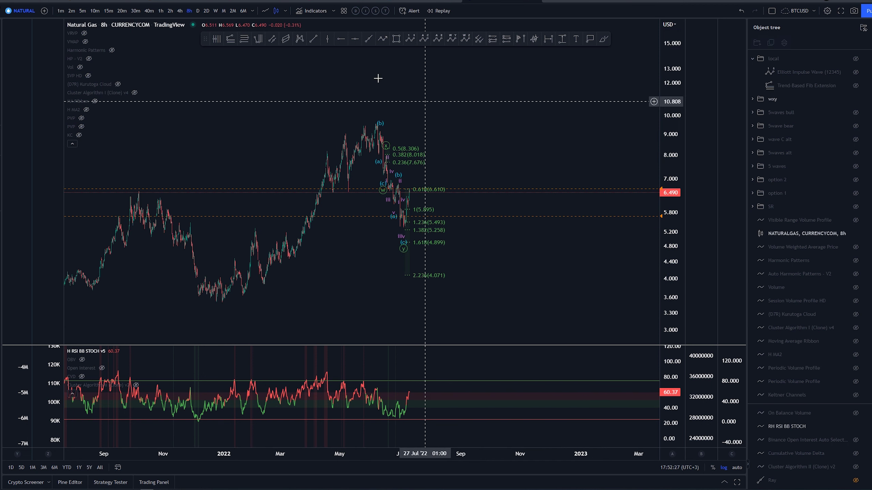
Step: Switch to 30-minute candles and briefly toggle the 5waves bull and WXY counts
left_click(136, 11)
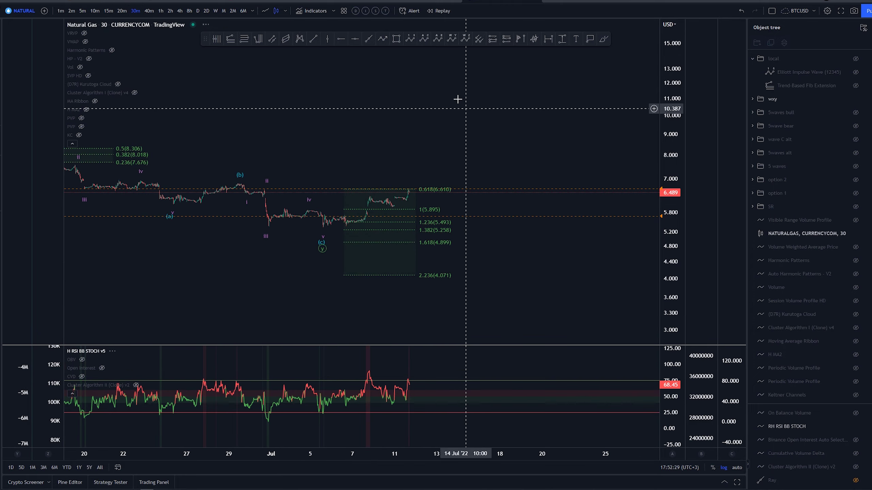
left_click_drag(585, 106, 442, 151)
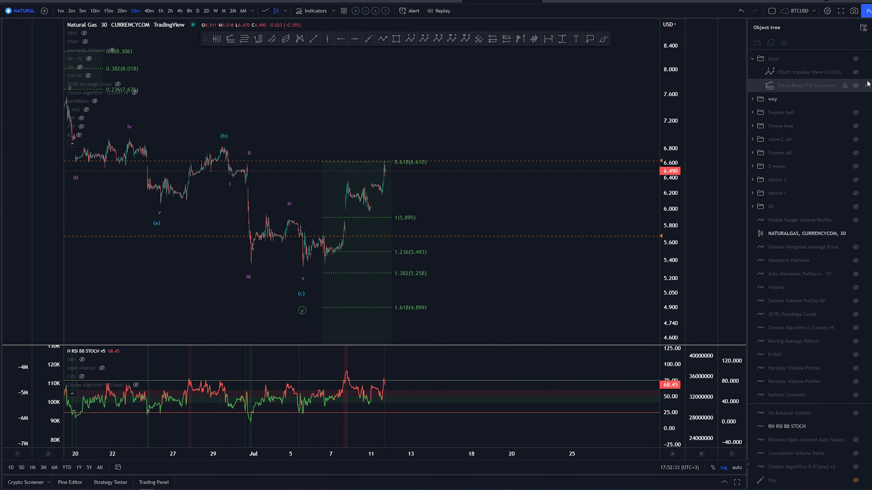
scroll(653, 171, "down", 4)
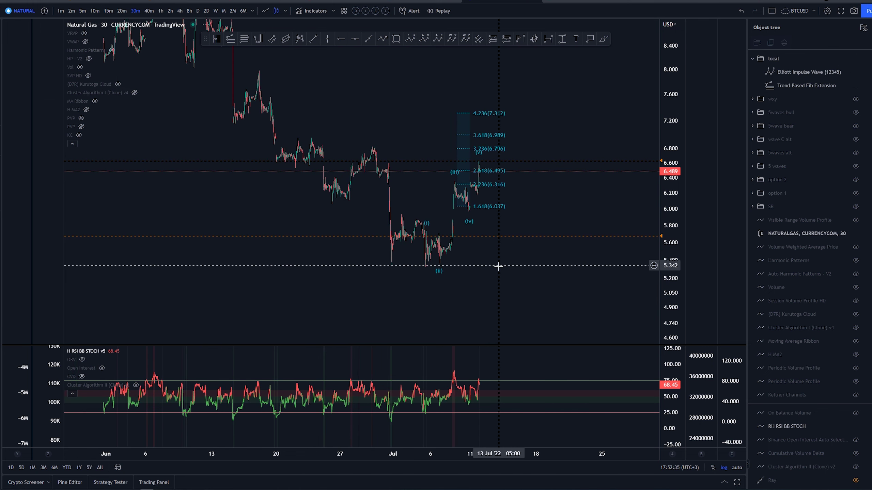
left_click(856, 113)
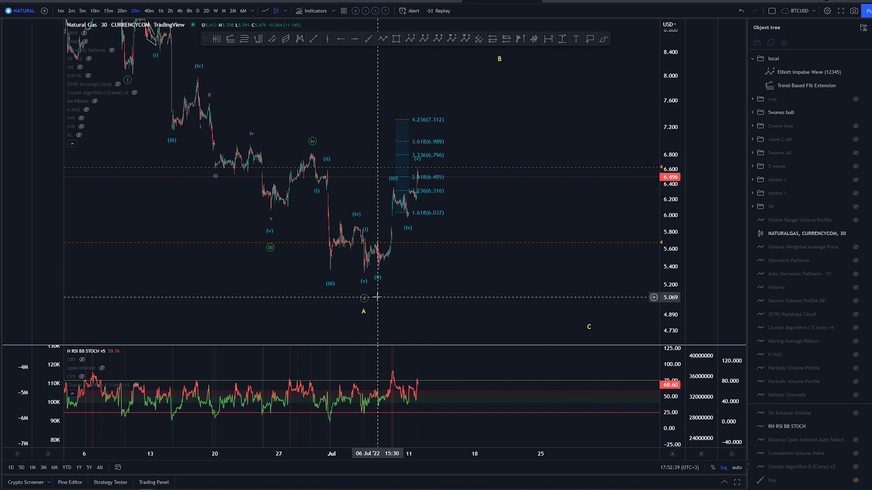
left_click(856, 113)
left_click(855, 99)
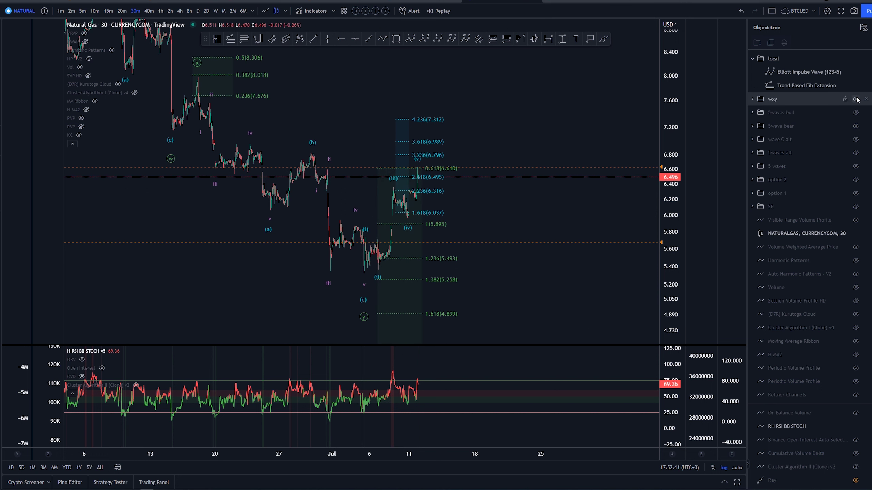
left_click(855, 99)
Step: Bring the earlier July candles into view and move the Trend-Based Fib Extension right
scroll(506, 224, "up", 3)
scroll(548, 197, "up", 2)
scroll(553, 191, "up", 2)
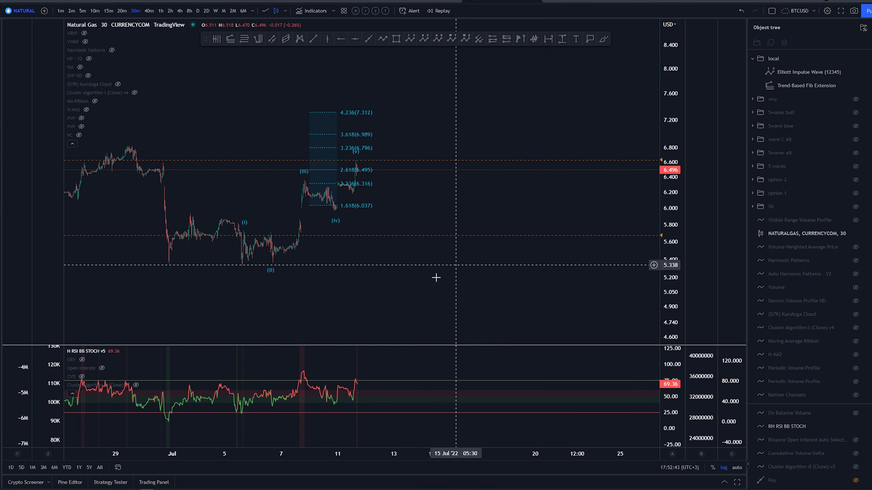
left_click_drag(436, 278, 557, 305)
scroll(566, 260, "up", 3)
scroll(584, 220, "up", 2)
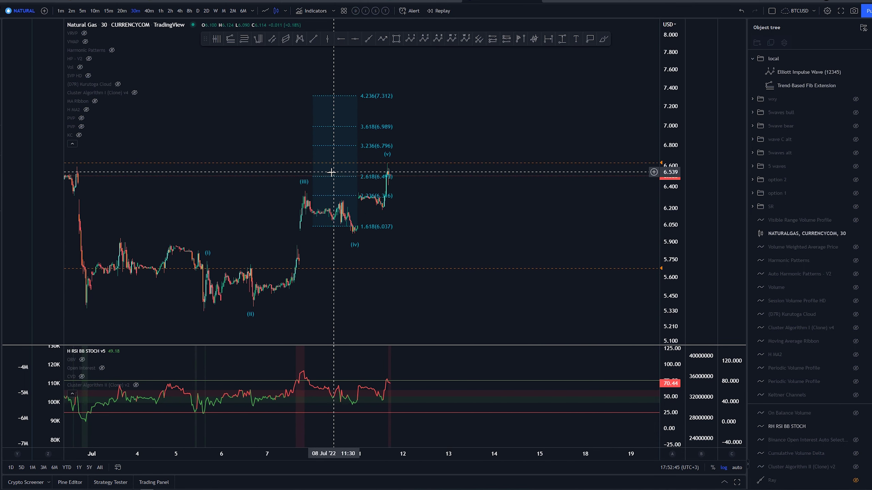
left_click_drag(332, 172, 439, 173)
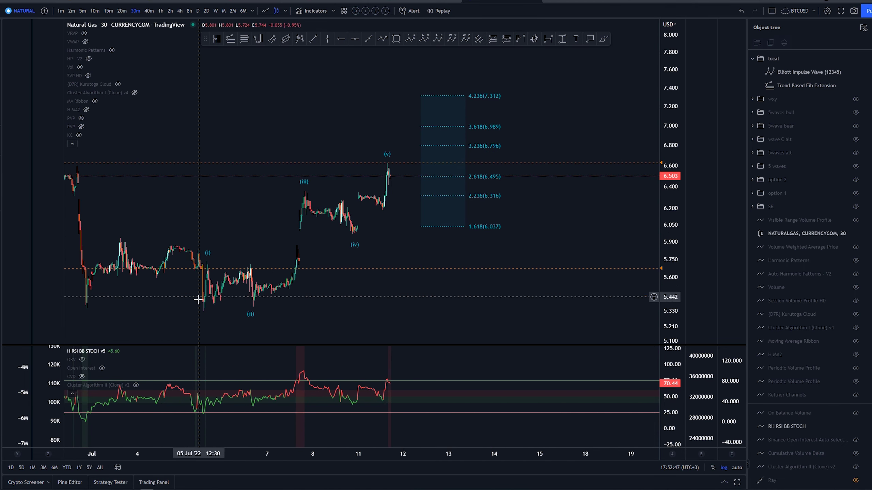
Step: Sketch and undo several trial freehand strokes around waves (i)–(iii) and the RSI peak
mouse_move(201, 311)
left_mouse_down()
mouse_move(203, 274)
mouse_move(217, 298)
left_mouse_up()
key("ctrl+z")
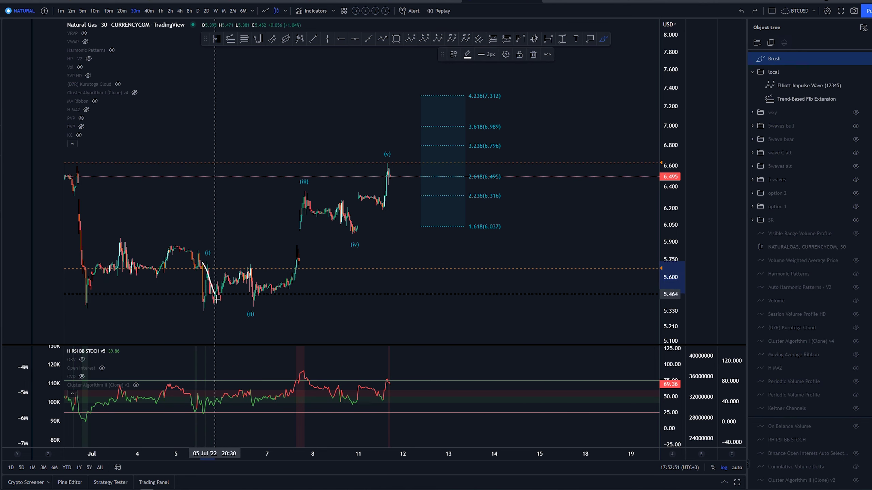
key("ctrl+z")
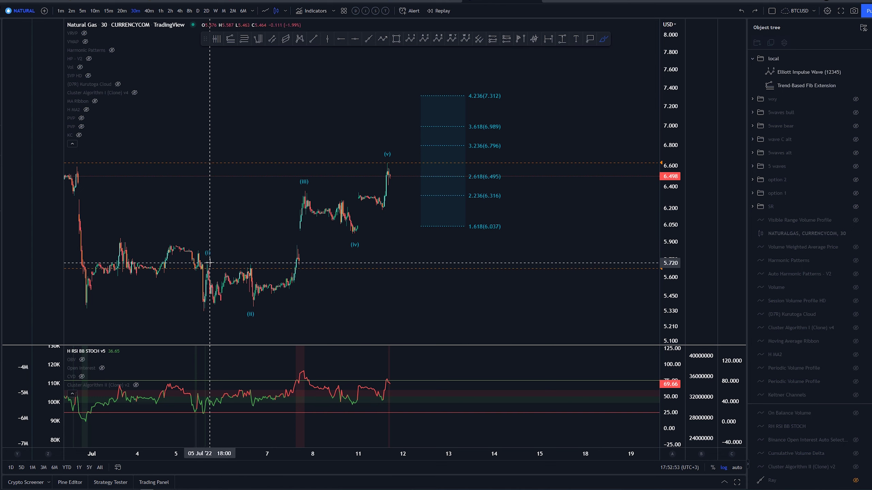
left_click_drag(208, 262, 242, 281)
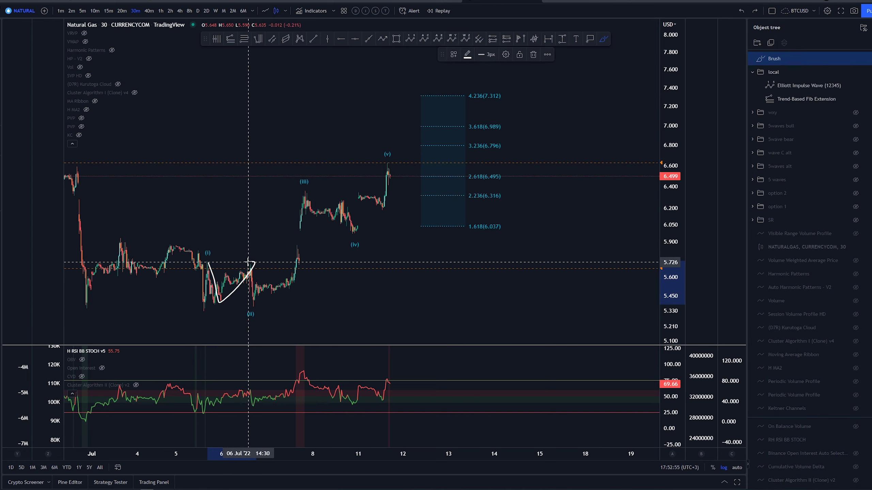
key("ctrl+z")
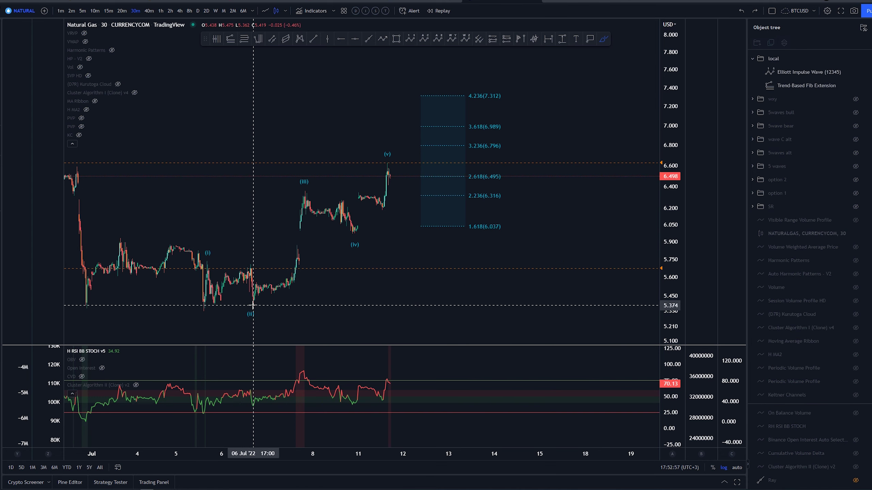
left_click_drag(253, 305, 310, 223)
key("ctrl+z")
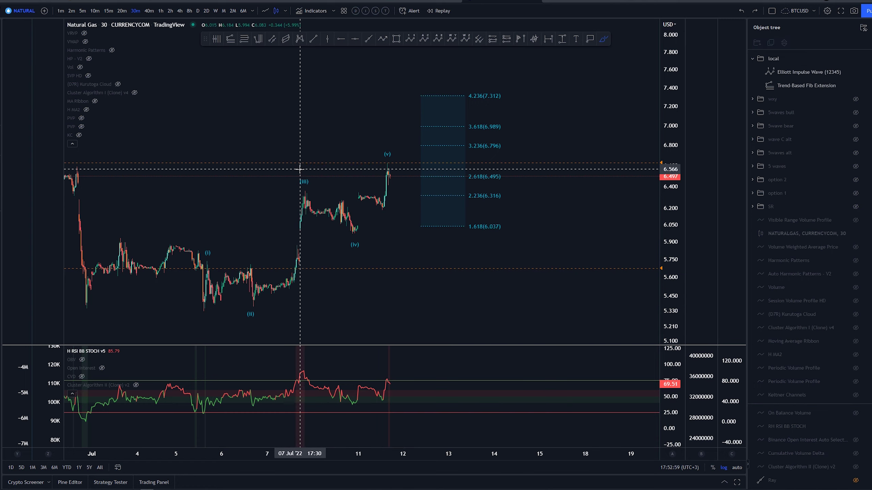
left_click_drag(308, 173, 304, 185)
key("ctrl+z")
left_click_drag(303, 362, 302, 363)
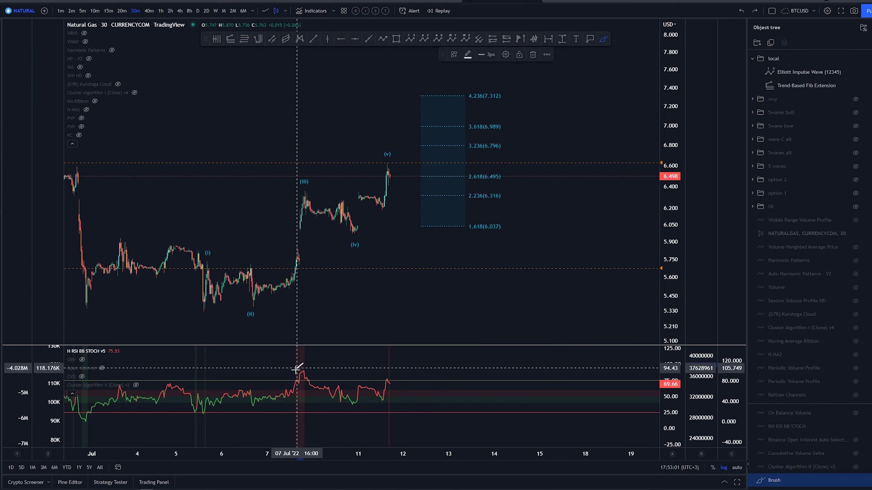
key("ctrl+z")
scroll(346, 296, "down", 2)
scroll(305, 326, "down", 2)
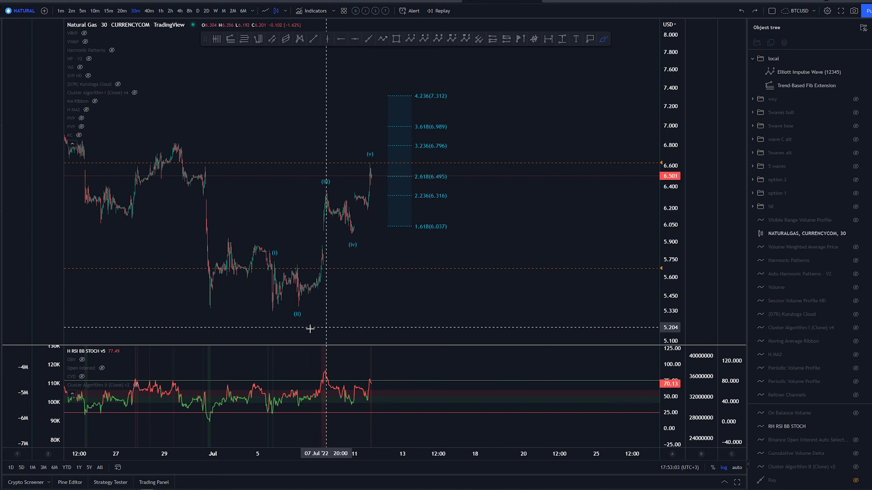
left_click(81, 66)
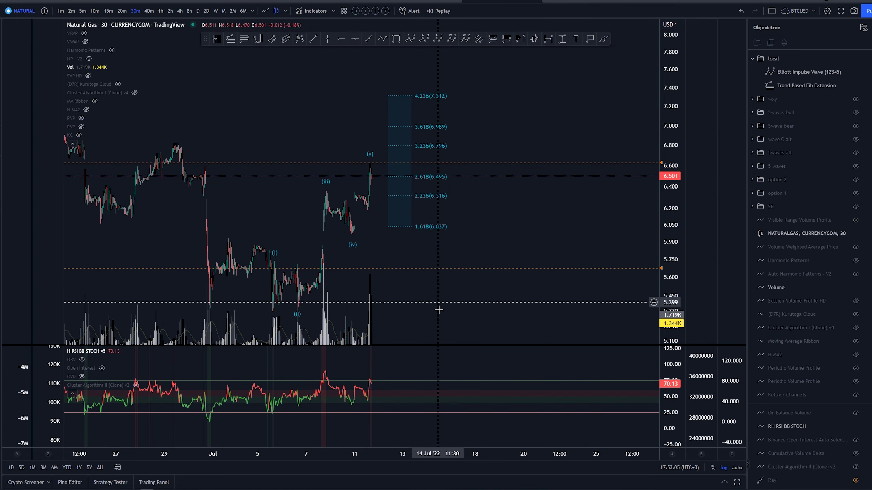
left_click_drag(439, 315, 474, 237)
left_click_drag(356, 274, 348, 303)
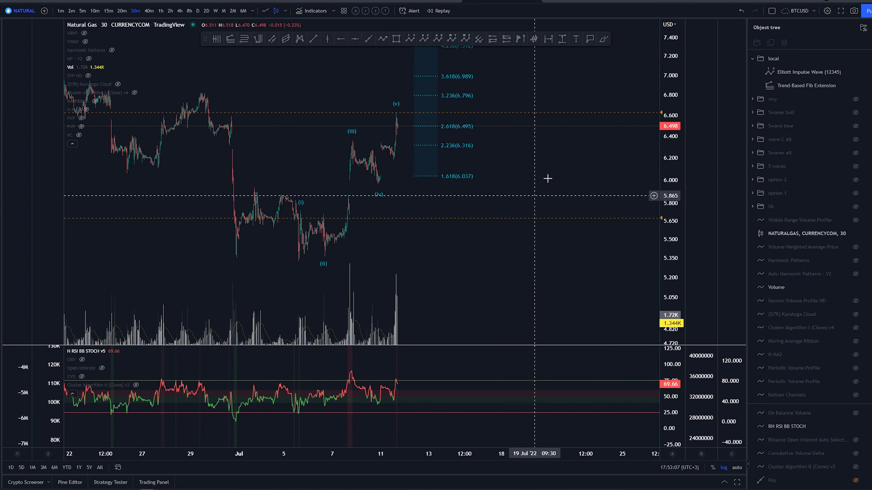
left_click(604, 40)
left_click_drag(353, 258, 351, 274)
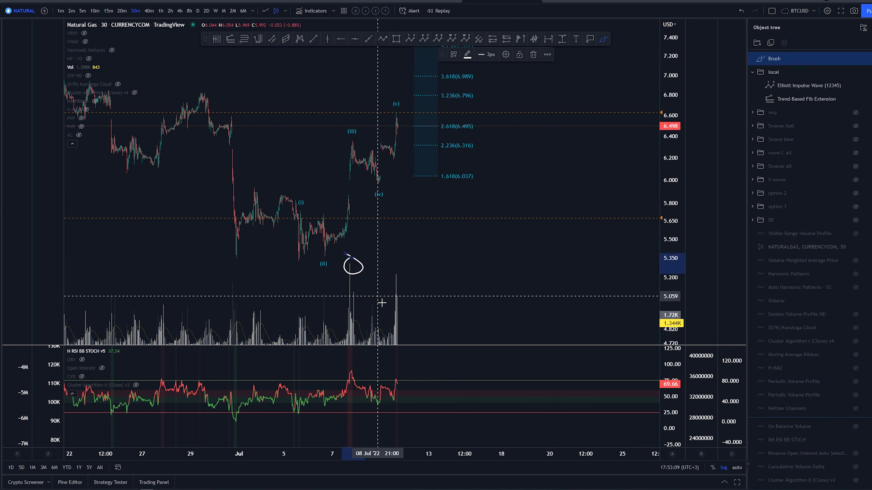
key("ctrl+z")
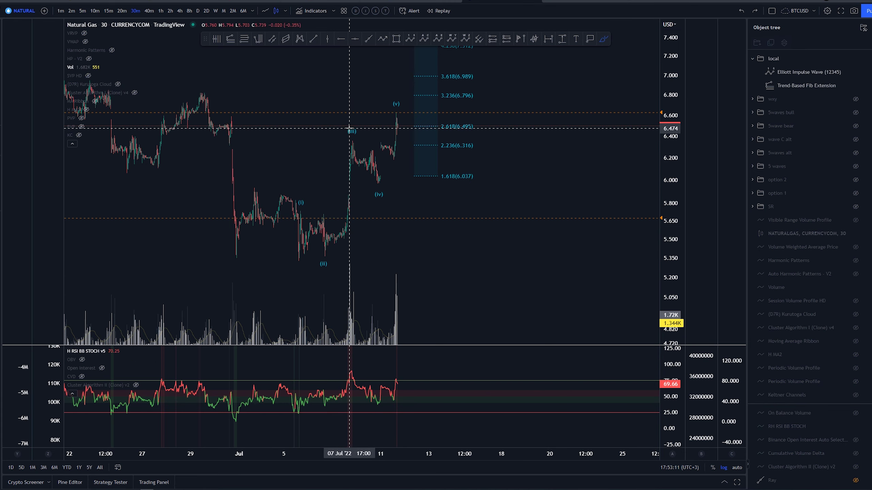
left_click_drag(350, 139, 380, 174)
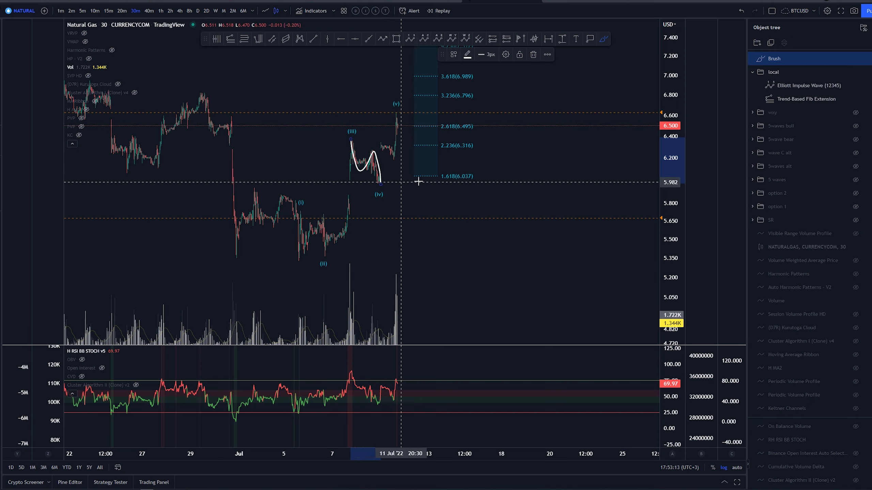
key("ctrl+z")
scroll(378, 174, "up", 3)
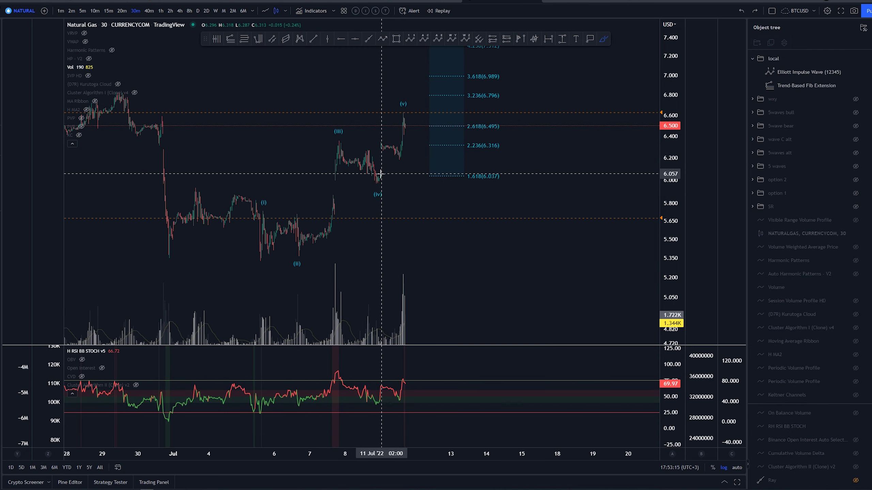
left_click_drag(380, 174, 378, 149)
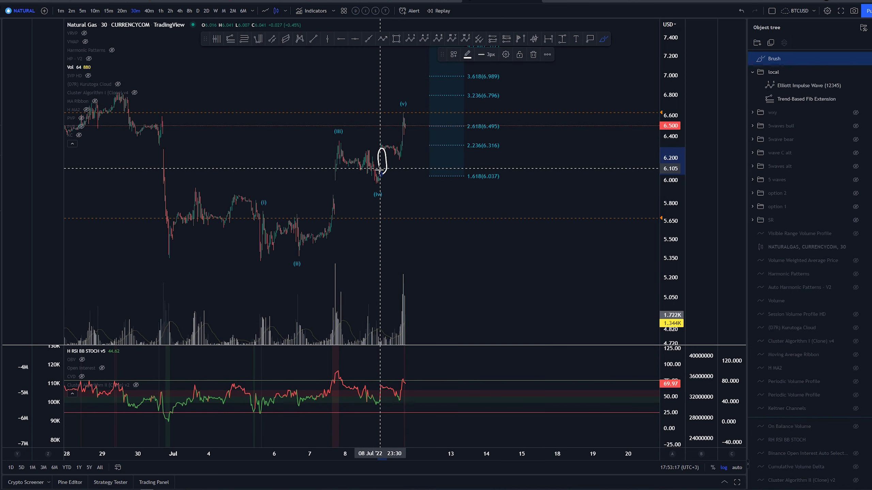
key("ctrl+z")
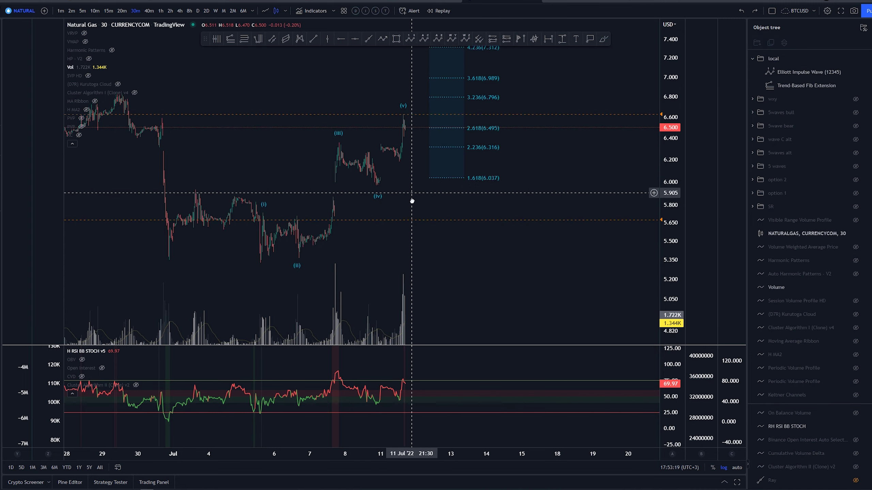
scroll(406, 154, "up", 3)
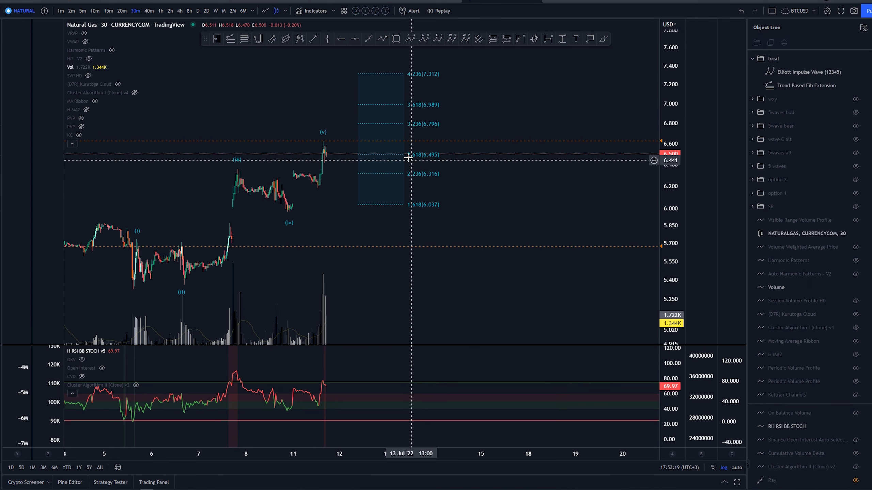
Step: Switch to 15-minute candles and undo a trial trace of the rally from wave (iv)
left_click(108, 10)
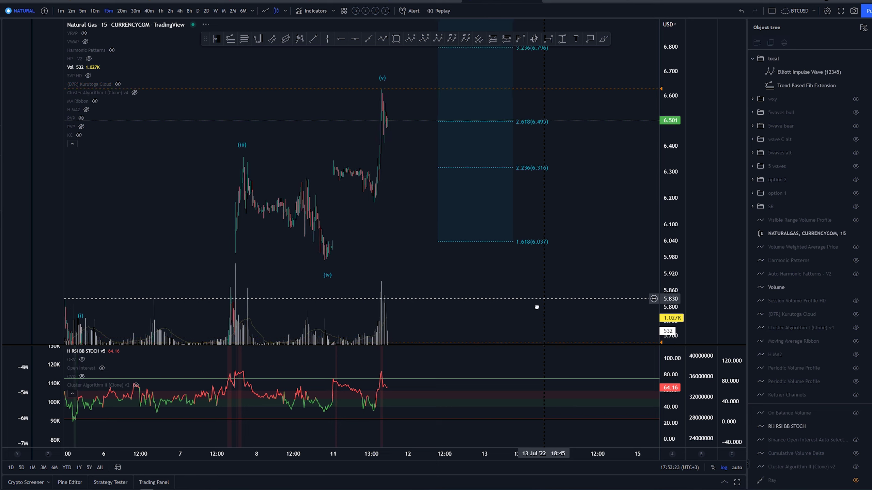
left_click_drag(536, 307, 505, 320)
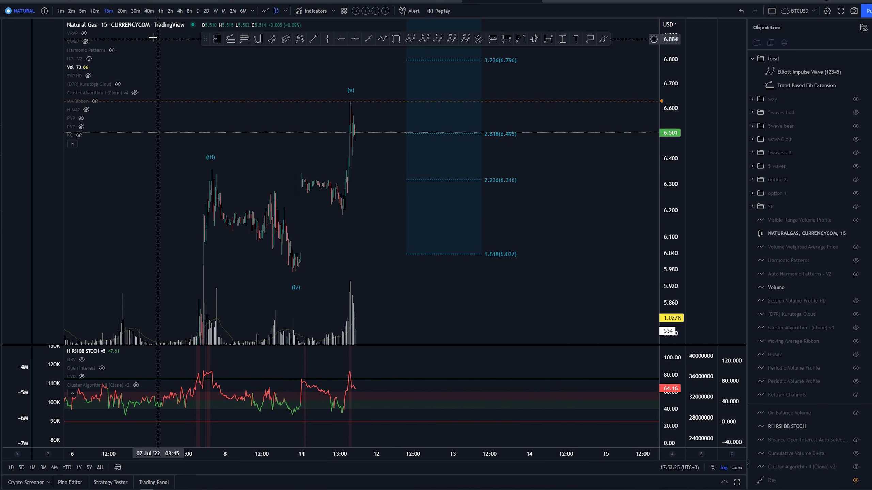
left_click(604, 39)
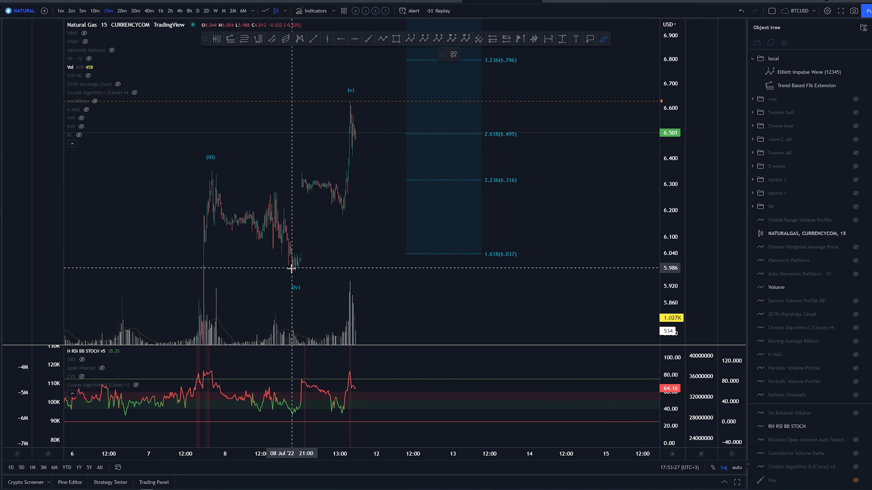
left_click_drag(295, 269, 307, 178)
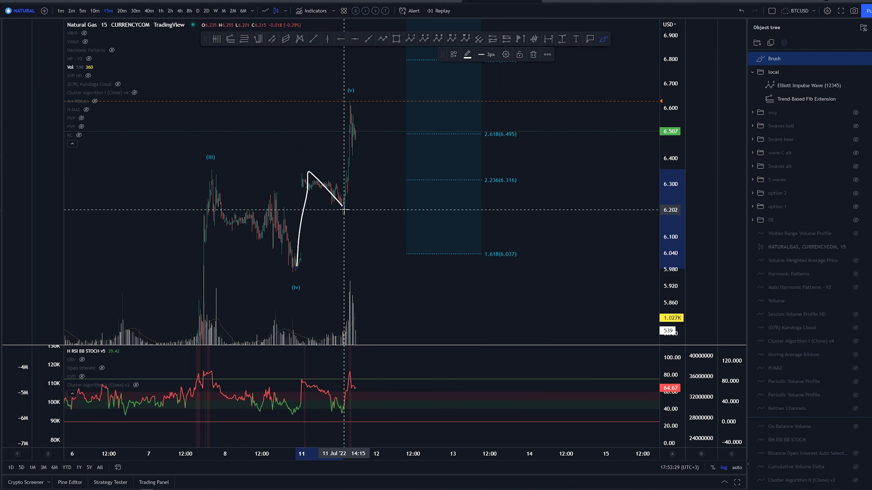
key("ctrl+z")
Step: Sketch and undo trial strokes up to and over the (v) peak
scroll(345, 182, "up", 4)
left_click_drag(332, 216, 345, 98)
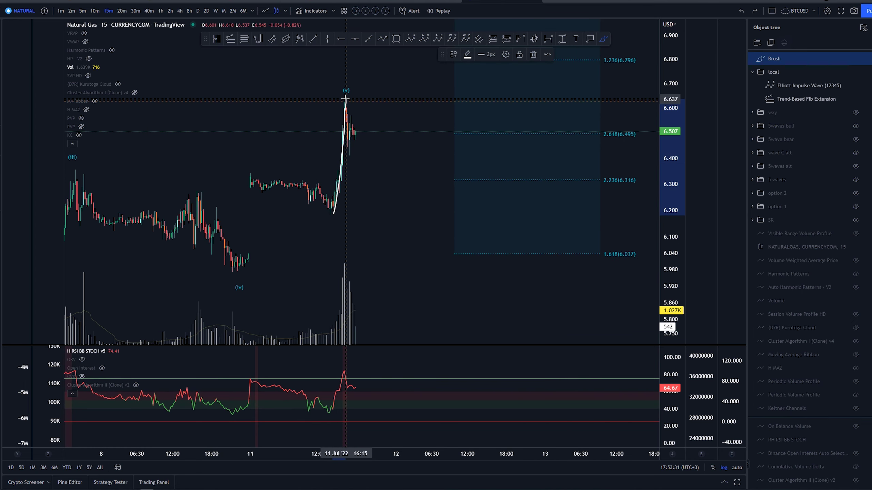
key("ctrl+z")
left_click_drag(343, 137, 381, 133)
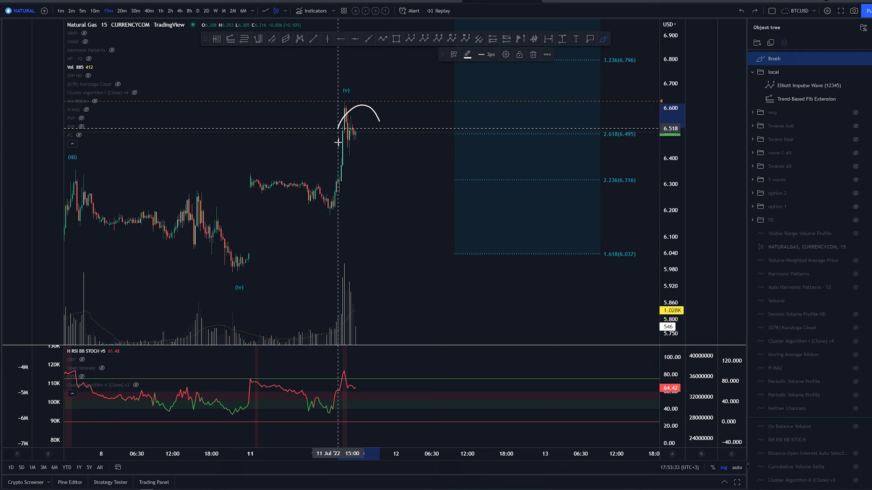
key("ctrl+z")
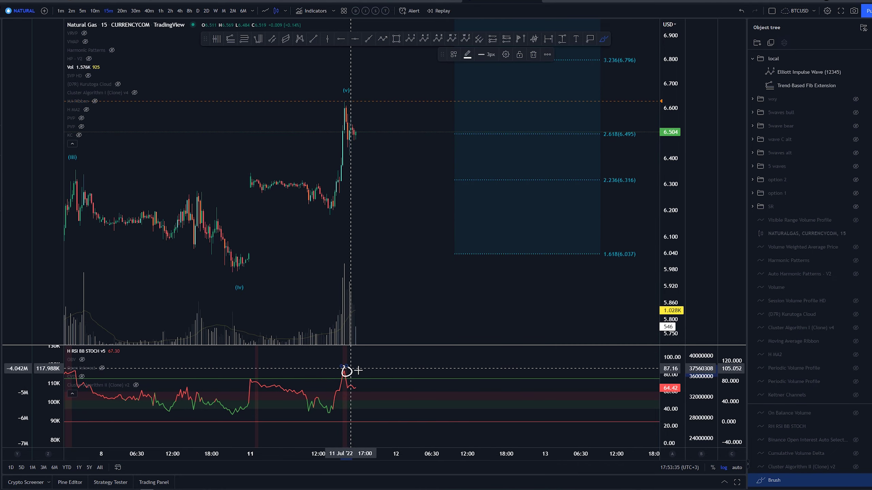
Step: Zoom out and pan to show the full wave count, late June to mid-July
scroll(414, 224, "down", 3)
scroll(554, 267, "down", 2)
scroll(619, 317, "down", 2)
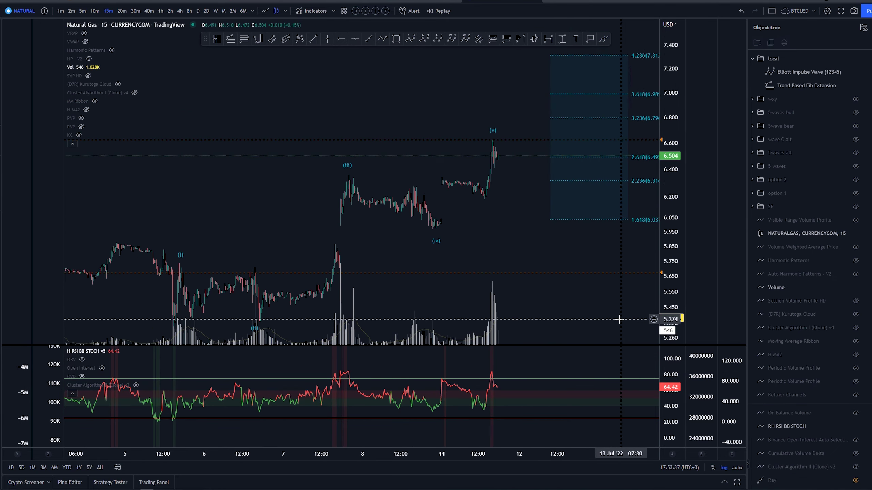
scroll(510, 282, "down", 3)
scroll(647, 284, "down", 2)
left_click_drag(647, 284, 498, 249)
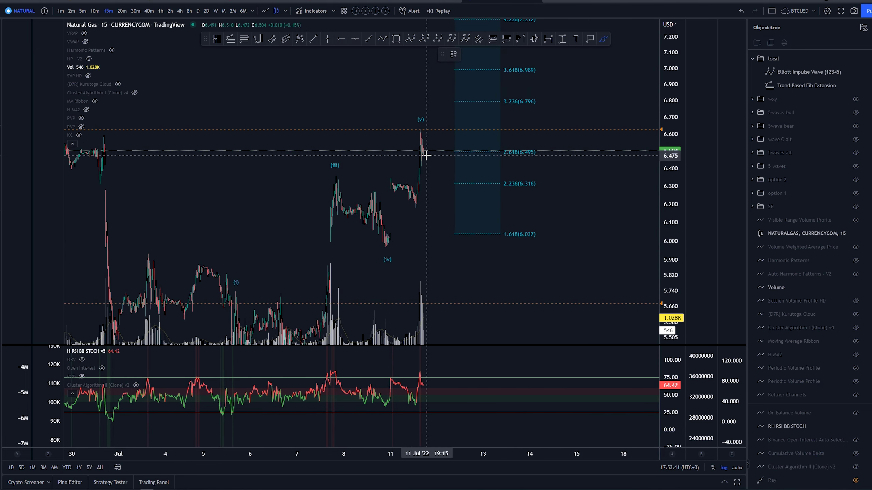
Step: Sketch an arc past the (v) peak and a dip-and-rebound on the RSI pane
left_click_drag(425, 152, 441, 114)
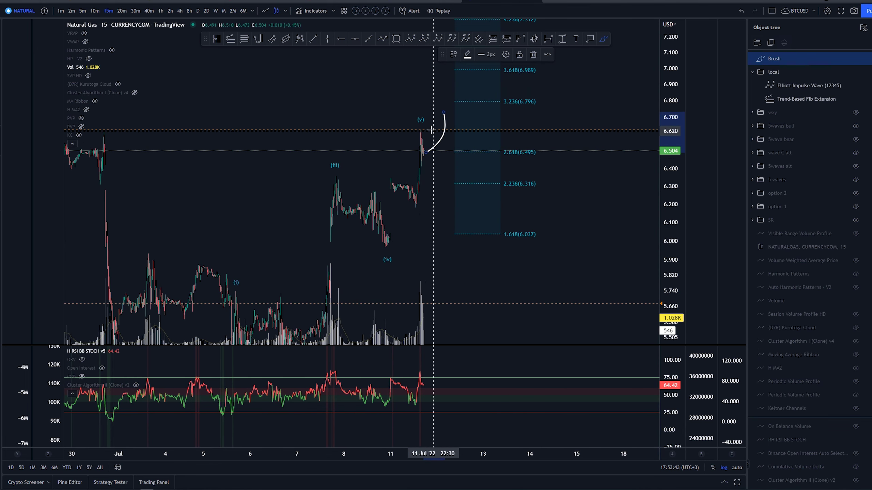
left_click_drag(423, 373, 441, 378)
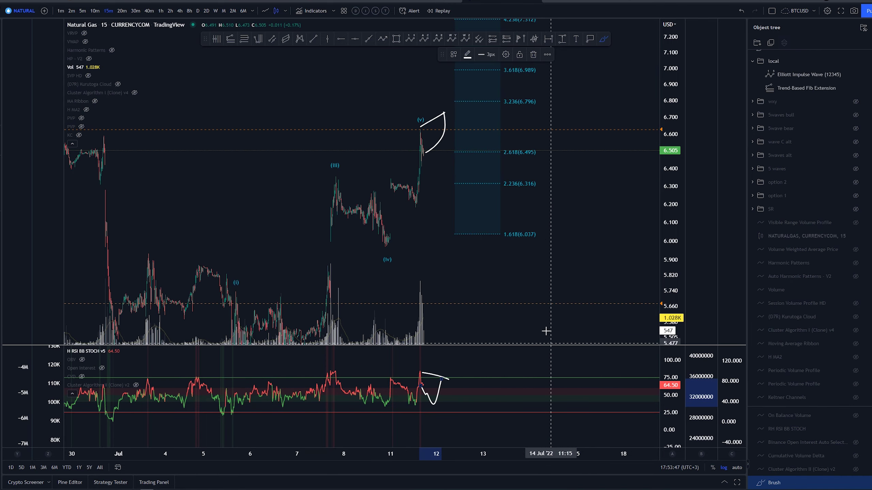
scroll(561, 243, "down", 3)
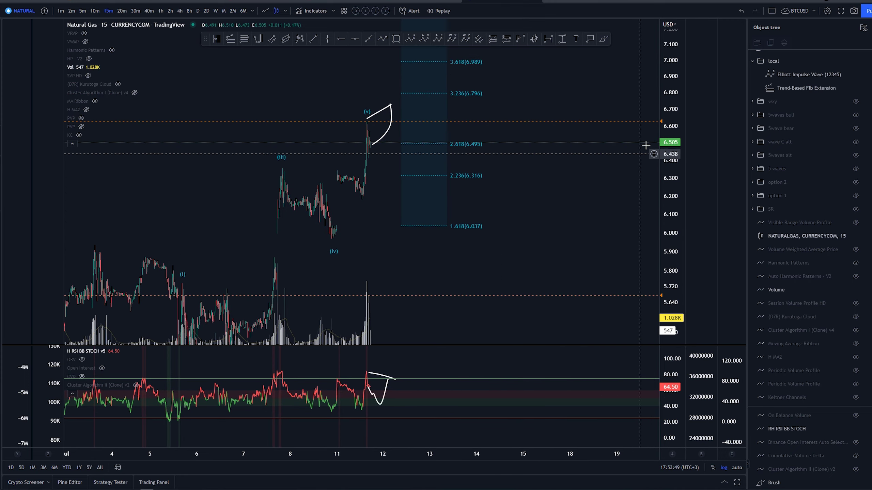
mouse_move(684, 109)
left_mouse_down()
mouse_move(603, 247)
mouse_move(535, 146)
mouse_move(568, 226)
mouse_move(538, 195)
left_mouse_up()
Step: Try a decline sketch from the (v) peak toward 5.85, remove it, and reframe
left_click(604, 40)
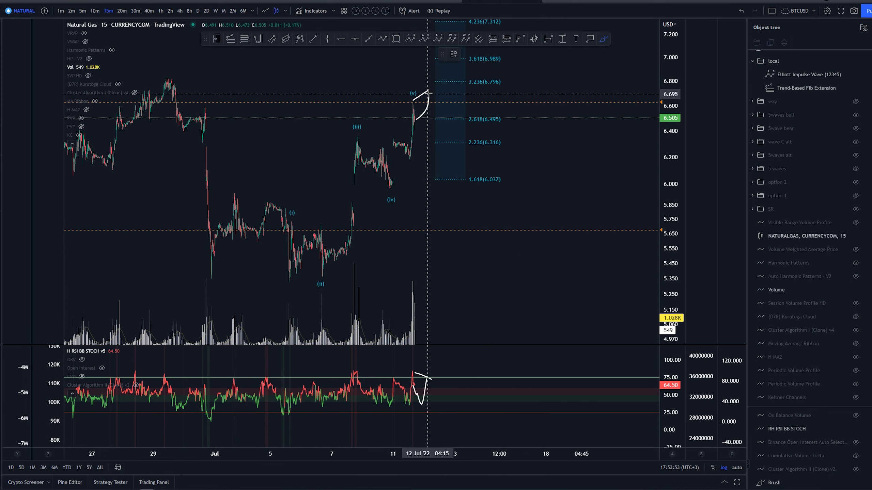
left_click_drag(430, 92, 486, 208)
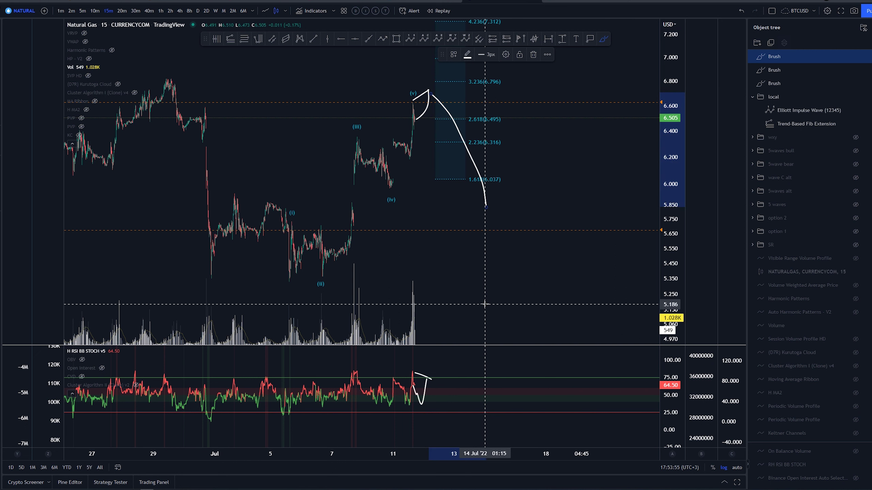
key("Delete")
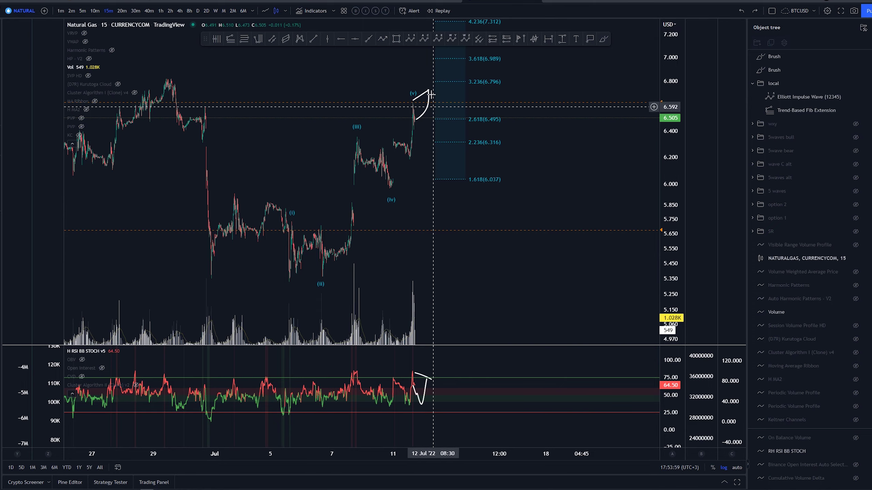
scroll(488, 163, "up", 2)
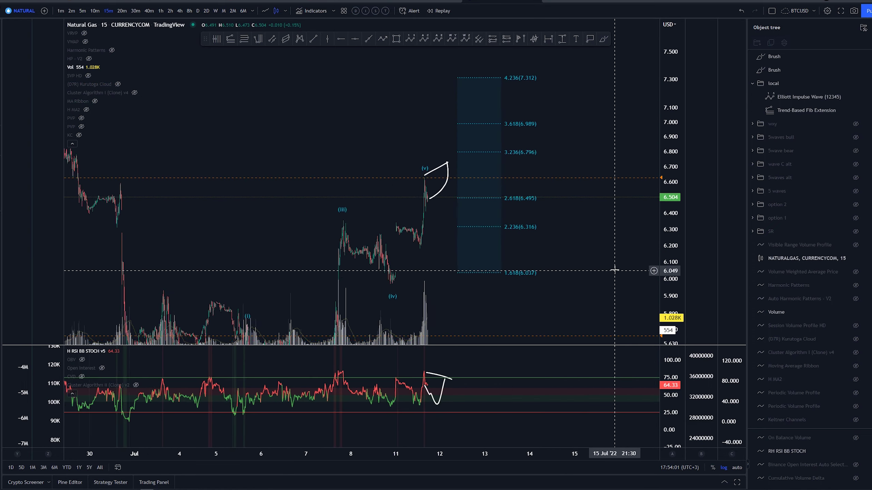
left_click_drag(488, 164, 520, 195)
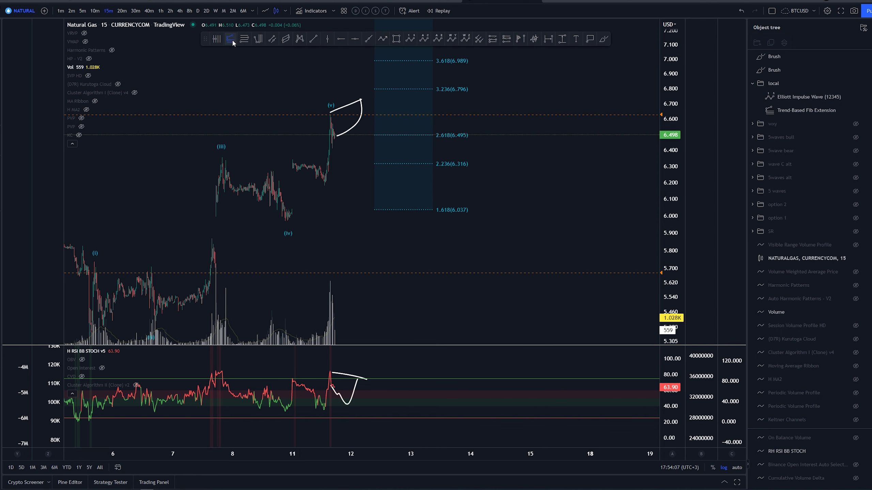
Step: Draw a three-point Trend-Based Fib Extension from the wave (iv) low and shift it right
left_click(287, 229)
left_click(293, 160)
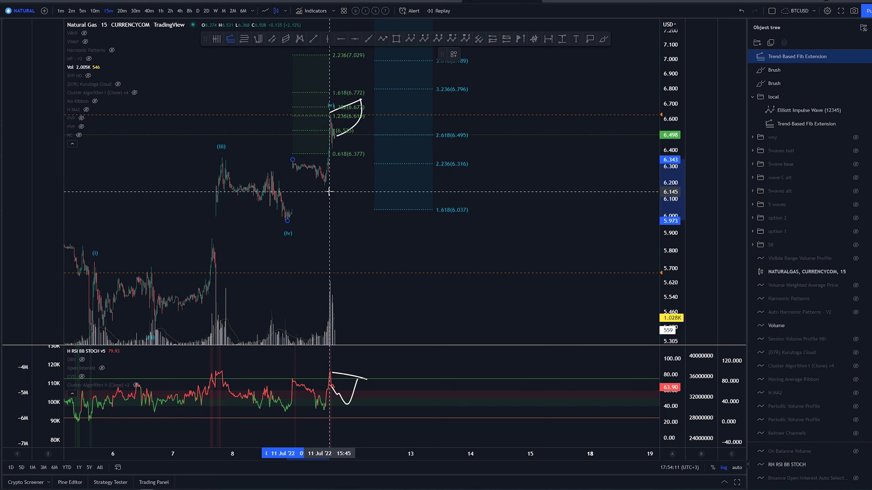
left_click(325, 186)
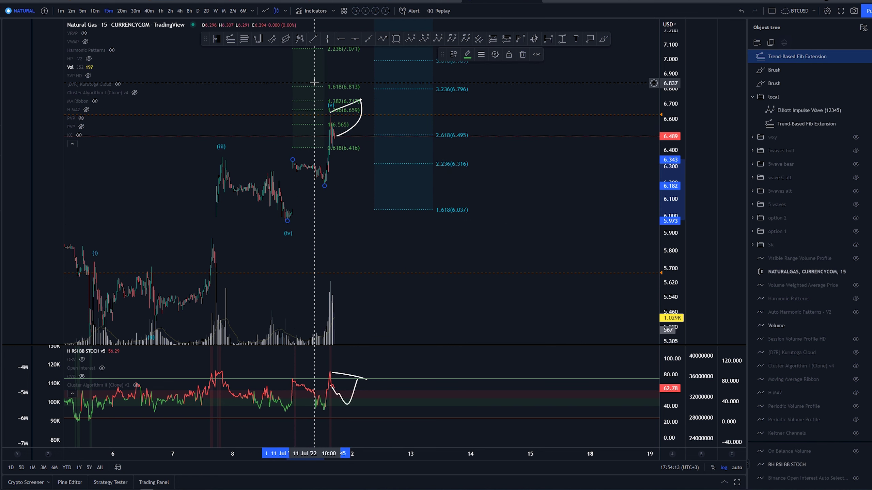
left_click_drag(317, 104, 348, 104)
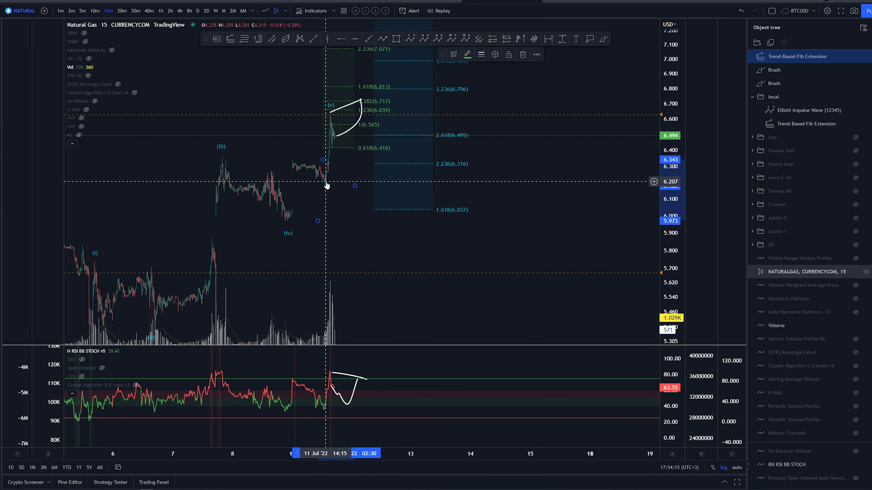
left_click(525, 195)
scroll(526, 194, "up", 5)
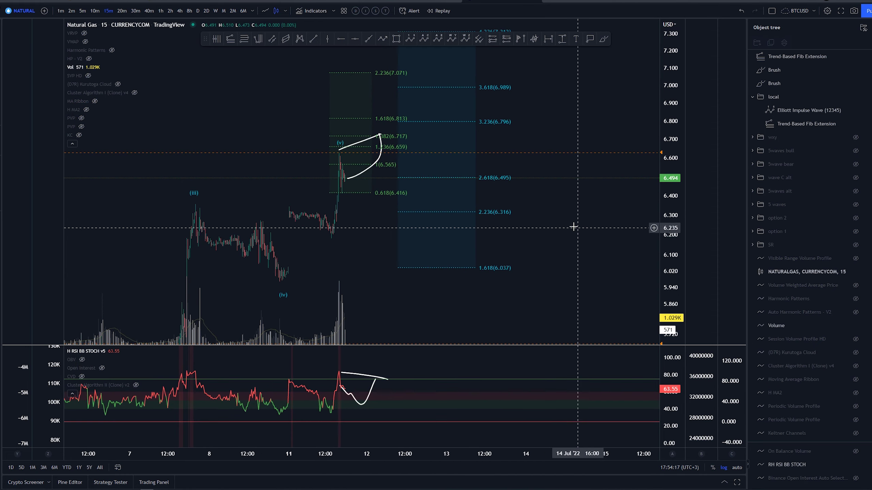
Step: Sketch and undo several trial brush strokes below the wave (v) peak
left_click(604, 39)
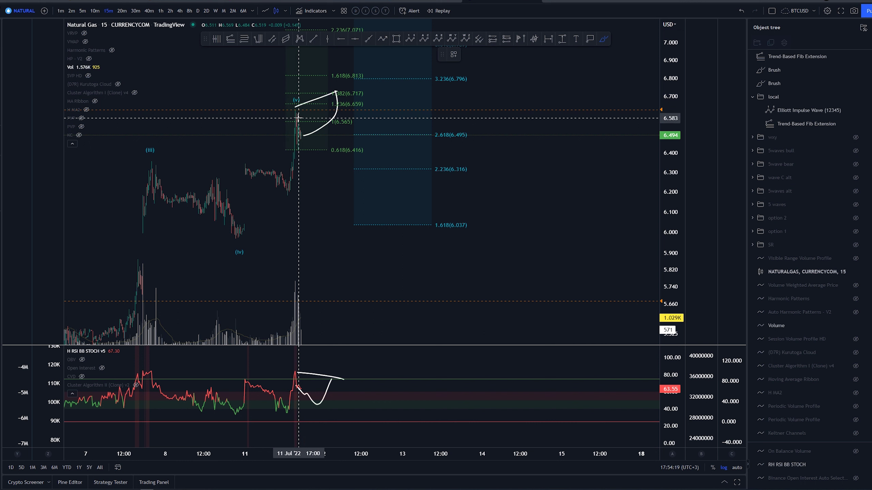
left_click_drag(296, 110, 311, 146)
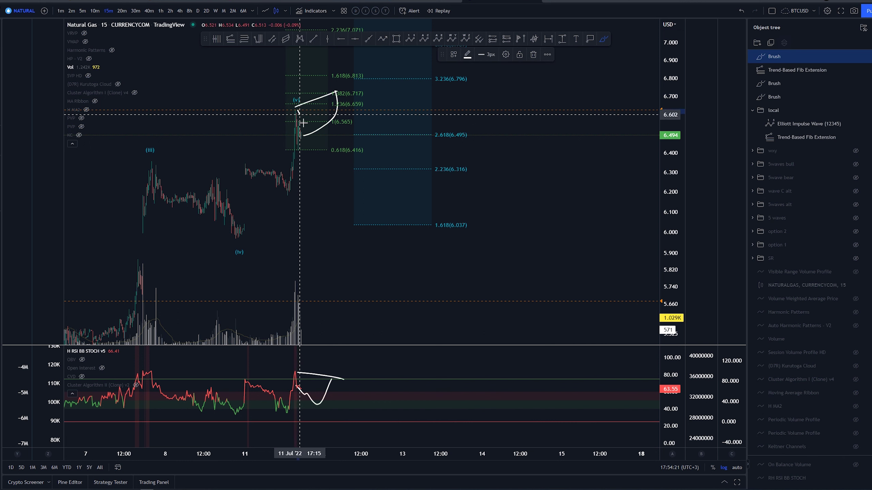
key("ctrl+z")
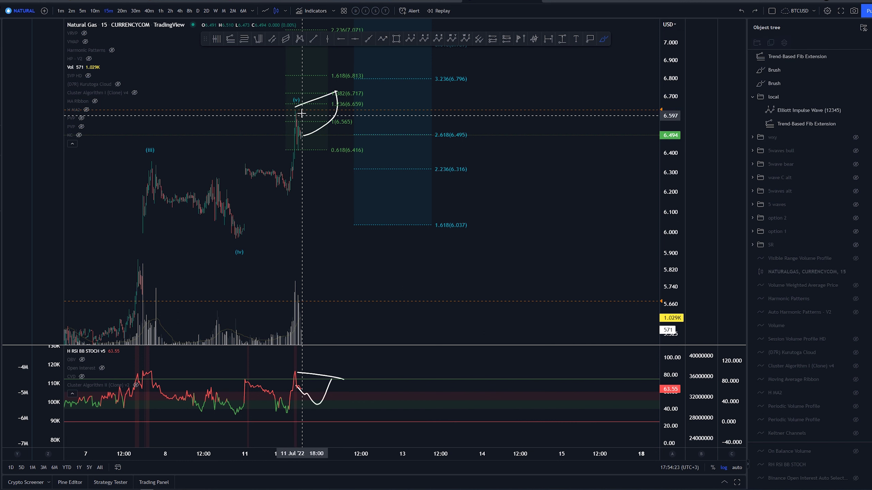
left_click_drag(296, 110, 302, 155)
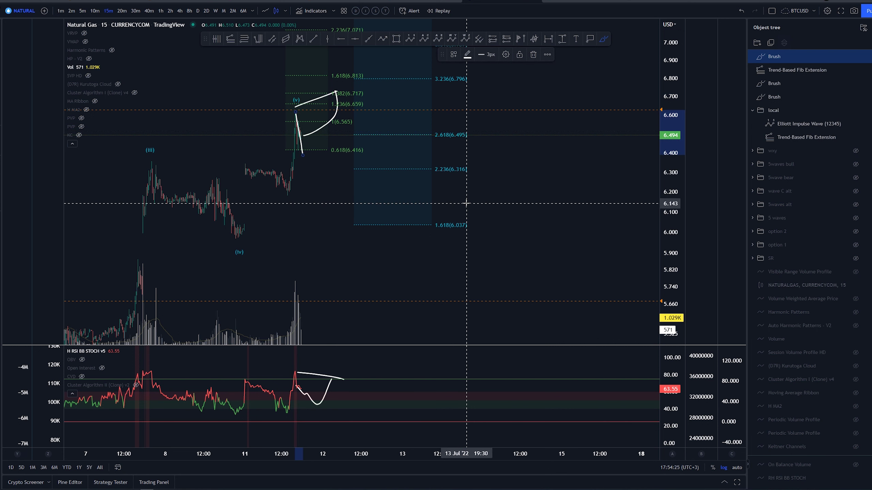
key("ctrl+z")
left_click_drag(292, 177, 268, 162)
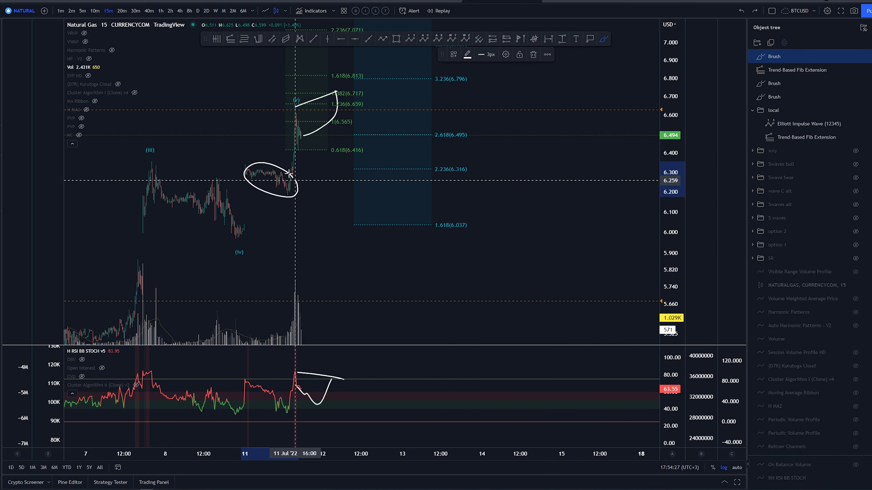
left_click(294, 210)
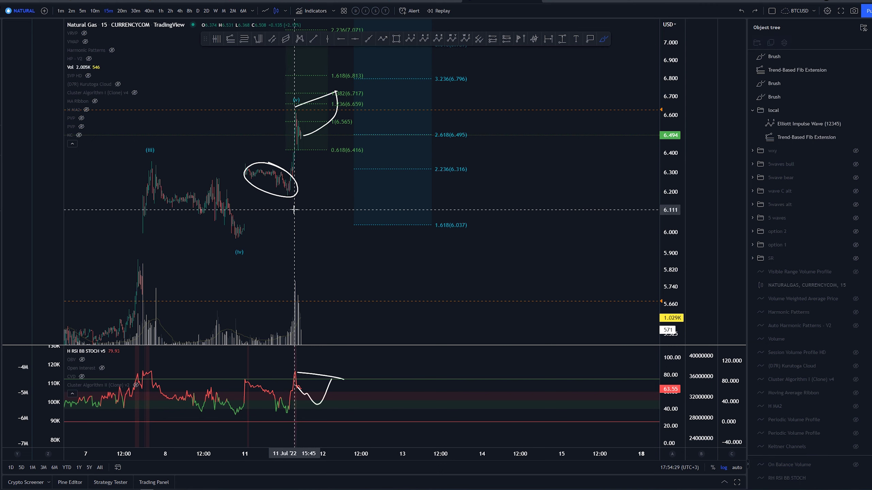
key("ctrl+z")
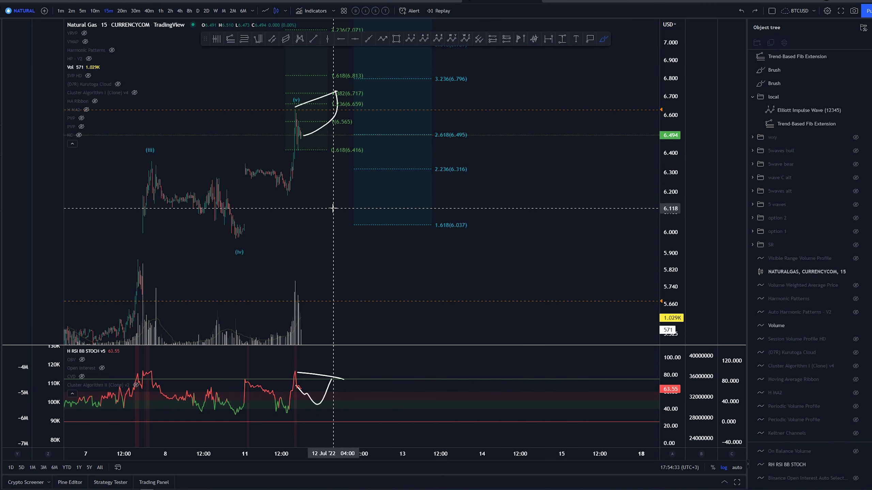
Step: Delete the brush curve above wave (v) and bring the 11–13 July move into view
left_click(866, 70)
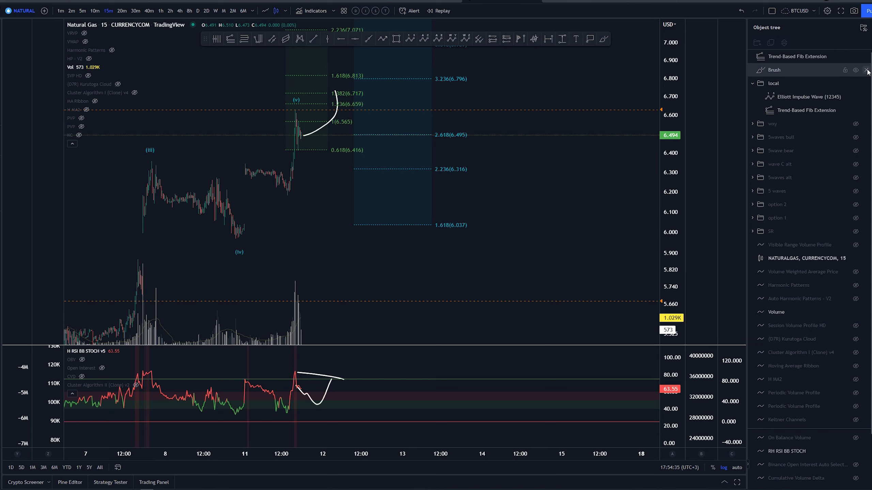
scroll(409, 123, "up", 3)
mouse_move(408, 123)
left_mouse_down()
mouse_move(245, 231)
mouse_move(376, 229)
left_mouse_up()
scroll(338, 200, "up", 2)
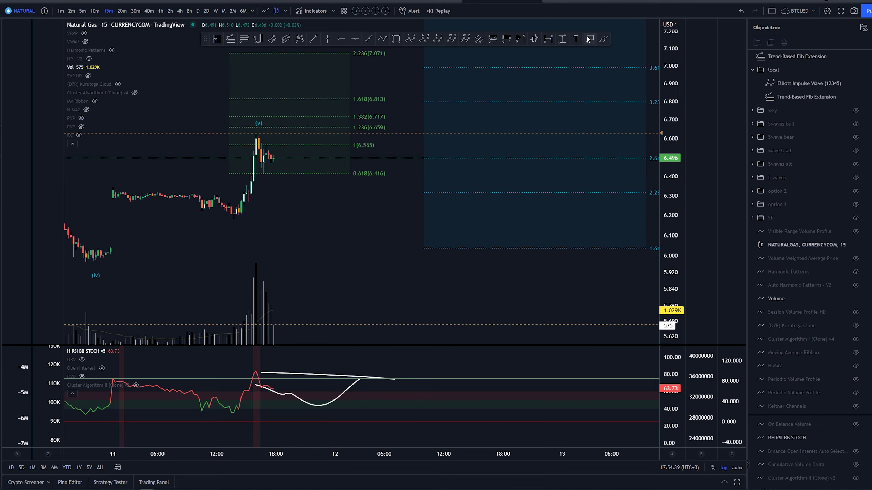
Step: Switch to 4-hour candles and undo a trial rising stroke
left_click(85, 10)
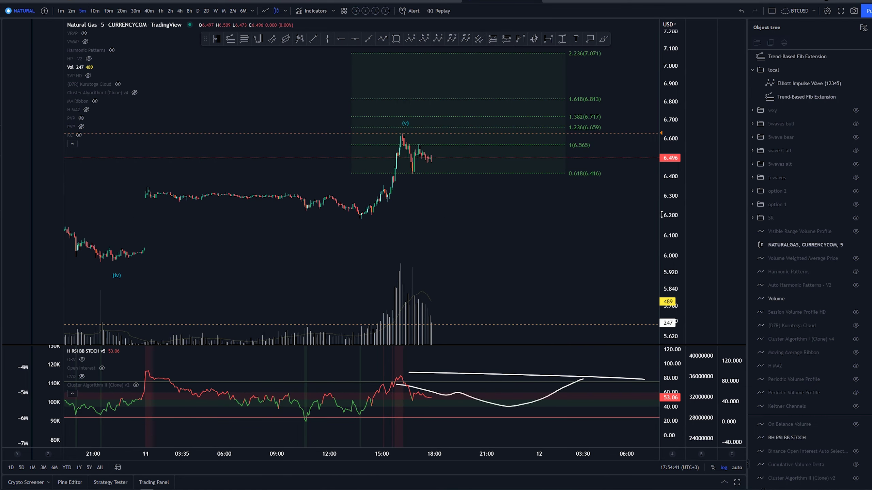
scroll(328, 126, "up", 3)
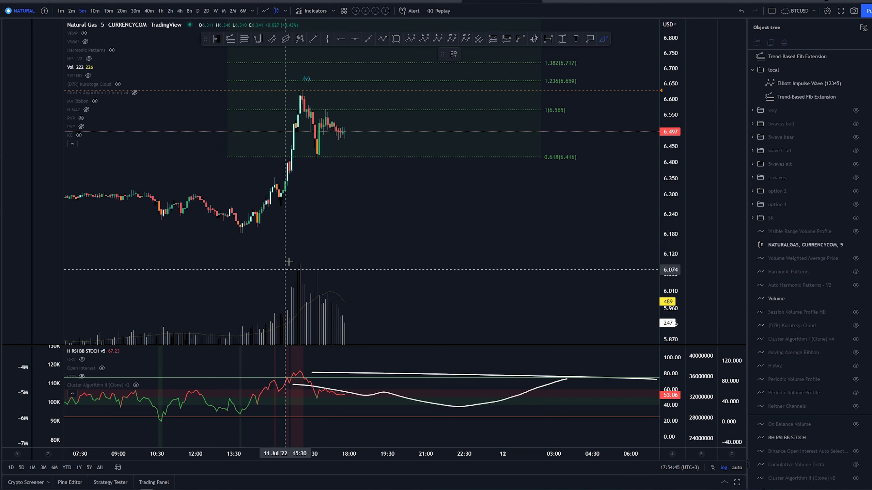
left_click_drag(247, 338, 302, 281)
key("ctrl+z")
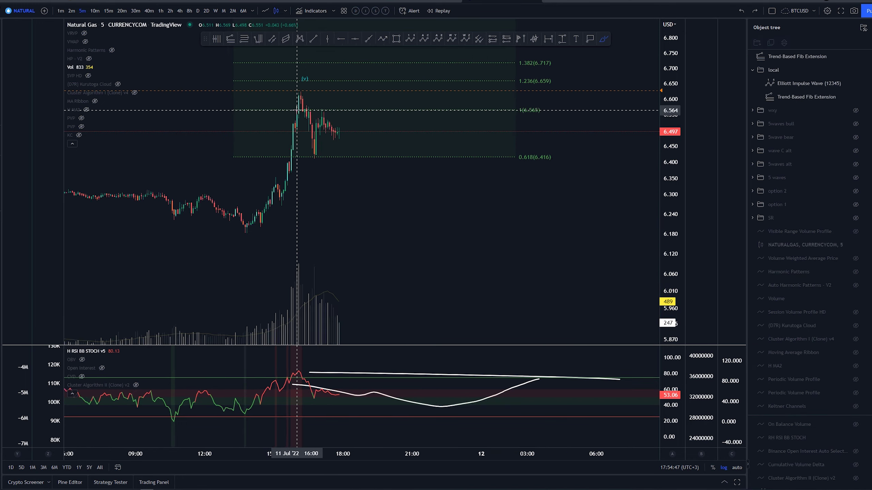
scroll(344, 191, "down", 5)
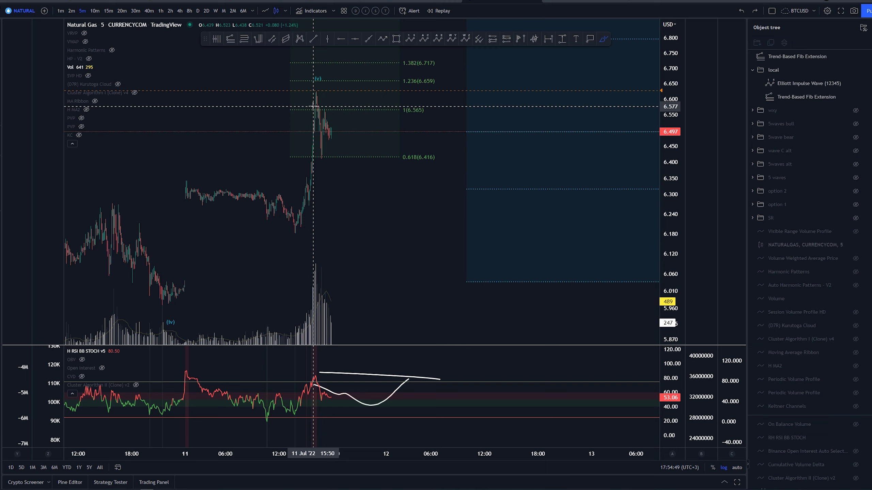
scroll(319, 120, "up", 2)
scroll(307, 155, "up", 2)
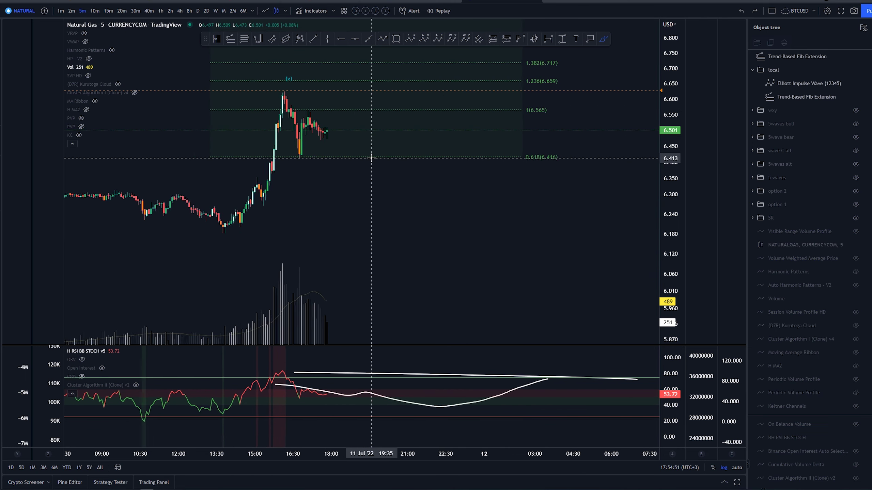
scroll(292, 161, "up", 2)
Step: Undo a trial rebound line to the 1 (6.565) level, then zoom out to earlier candles
left_click_drag(292, 157, 302, 108)
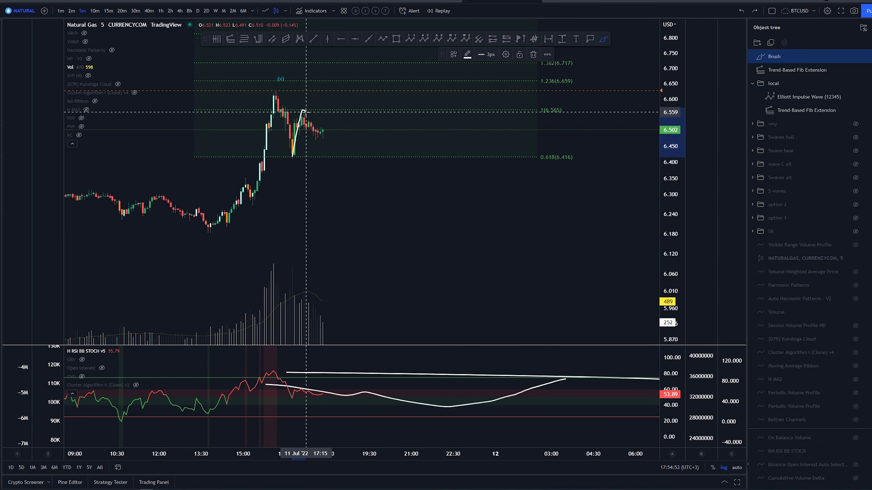
key("ctrl+z")
scroll(403, 223, "down", 3)
scroll(619, 259, "down", 3)
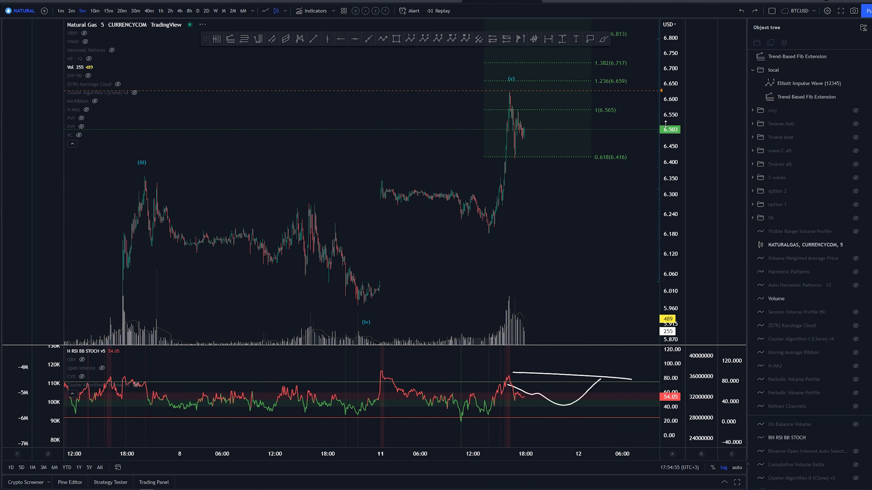
scroll(488, 256, "down", 2)
left_click_drag(488, 257, 474, 256)
scroll(467, 178, "down", 3)
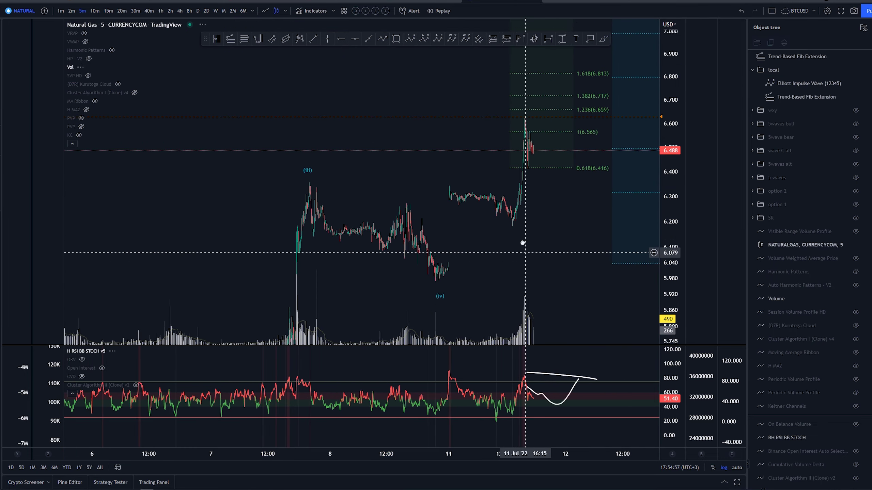
left_click_drag(526, 242, 433, 249)
left_click(180, 10)
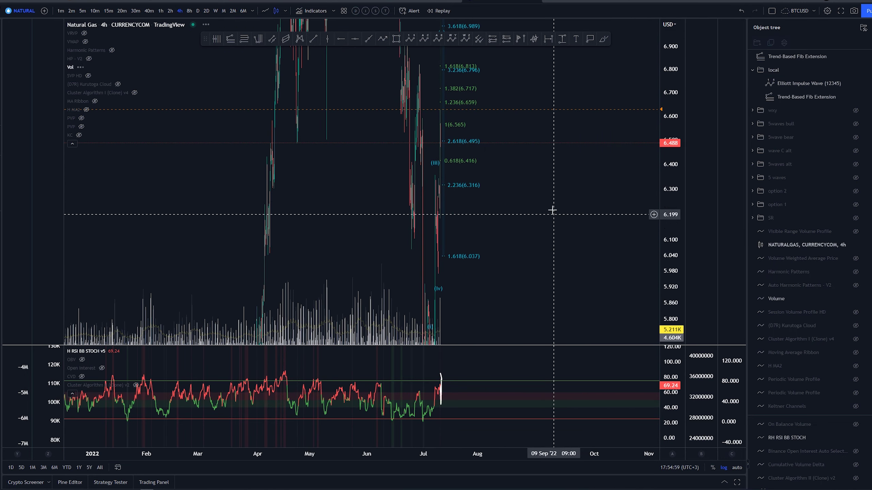
right_click(537, 178)
left_click(161, 11)
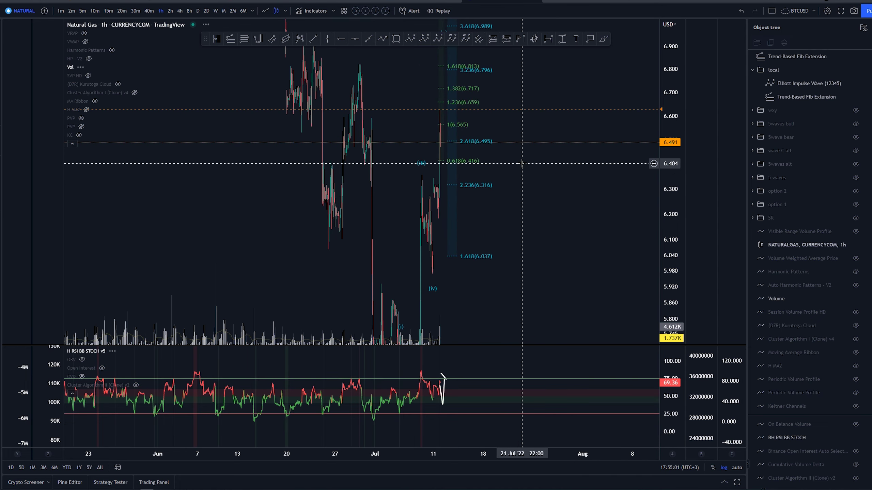
left_click_drag(573, 214, 400, 239)
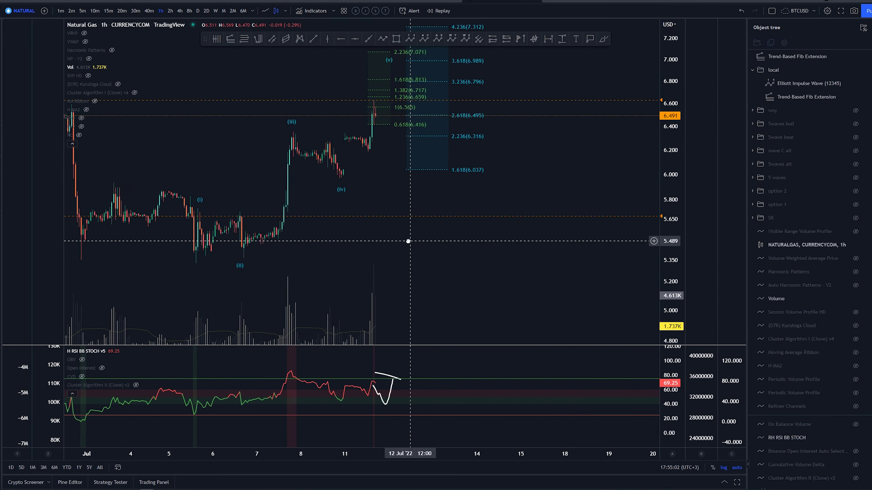
left_click(434, 137)
left_click_drag(435, 139, 500, 140)
left_click_drag(412, 209, 443, 206)
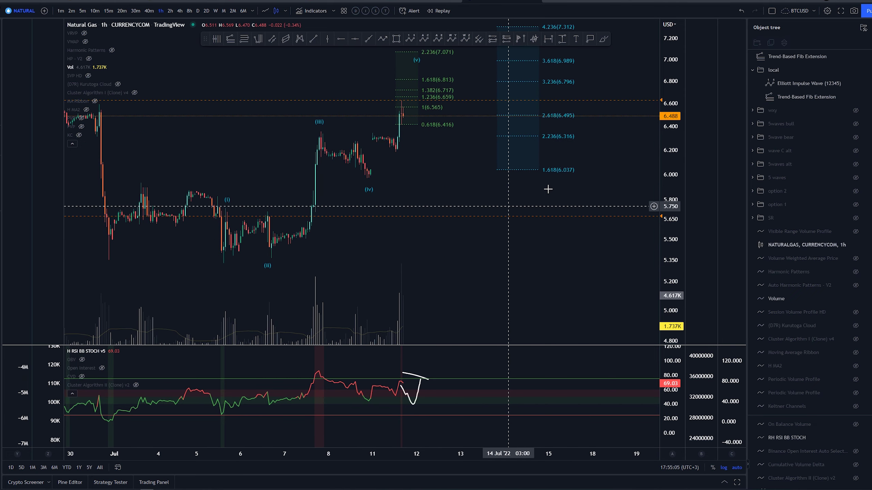
left_click_drag(447, 169, 424, 181)
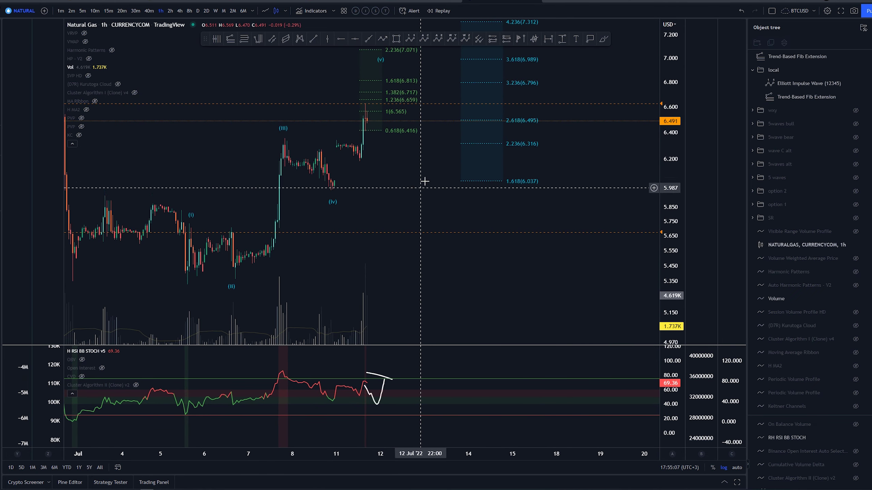
left_click(477, 147)
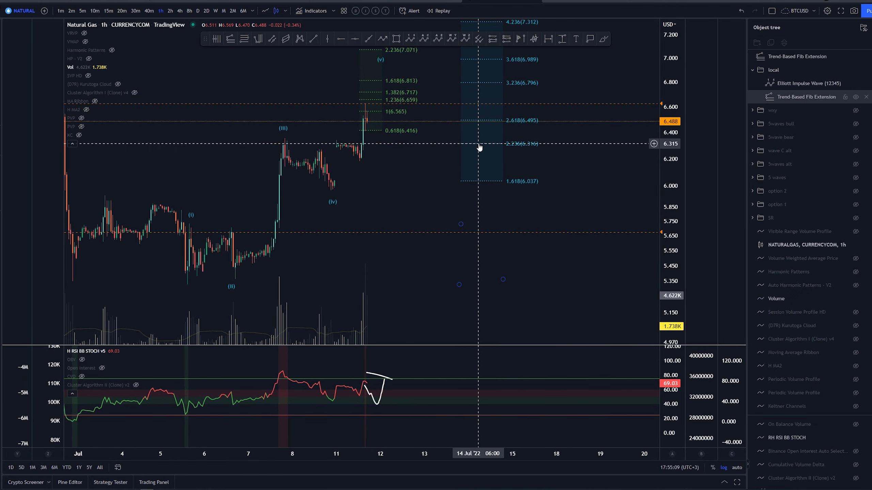
left_click(480, 146)
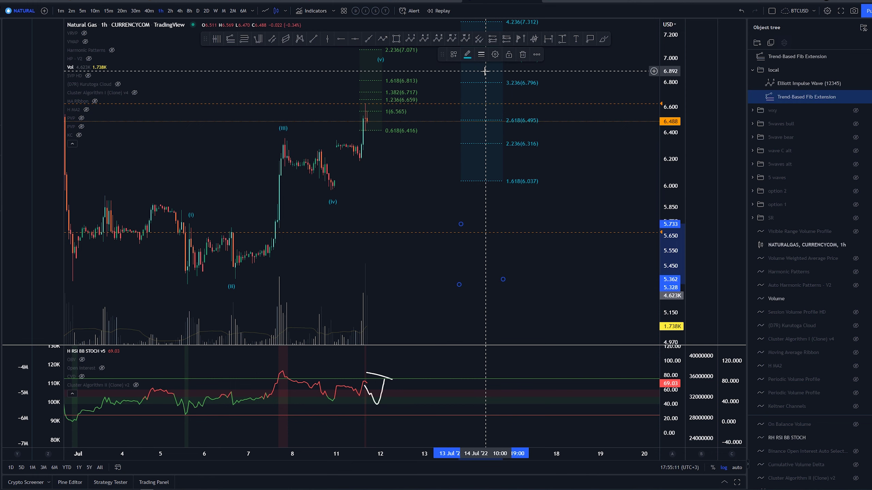
left_click_drag(485, 123, 492, 148)
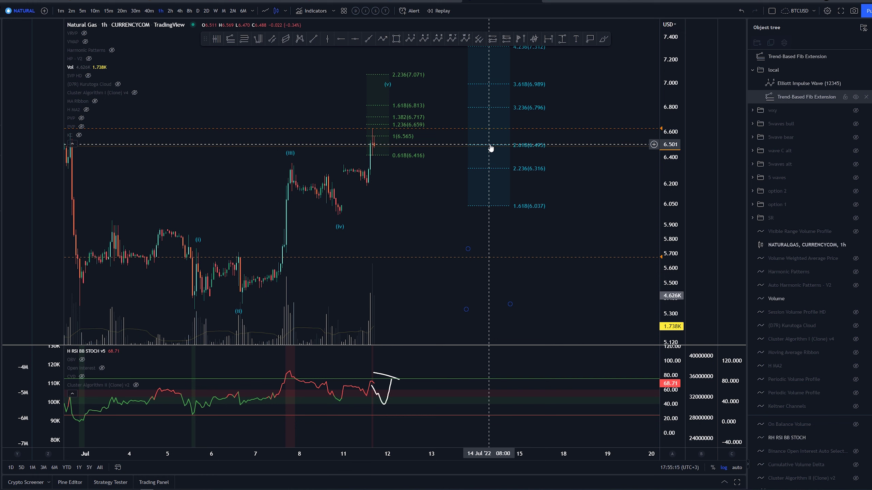
left_click(604, 39)
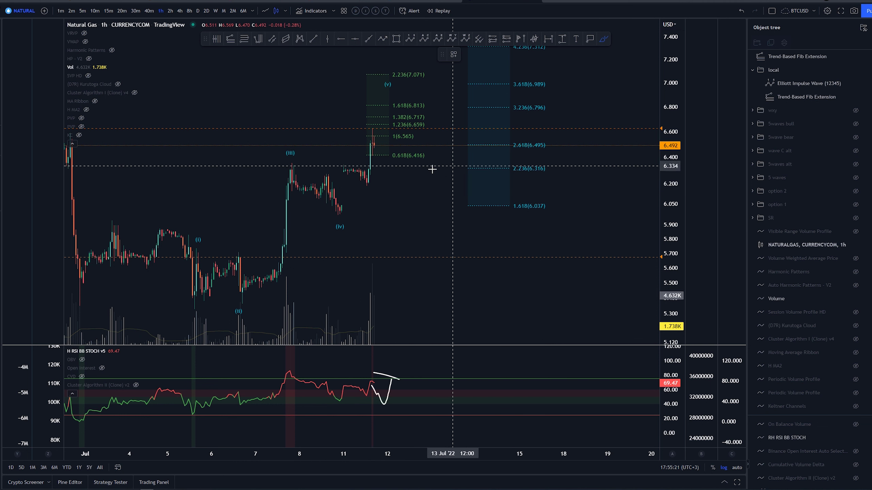
key("Escape")
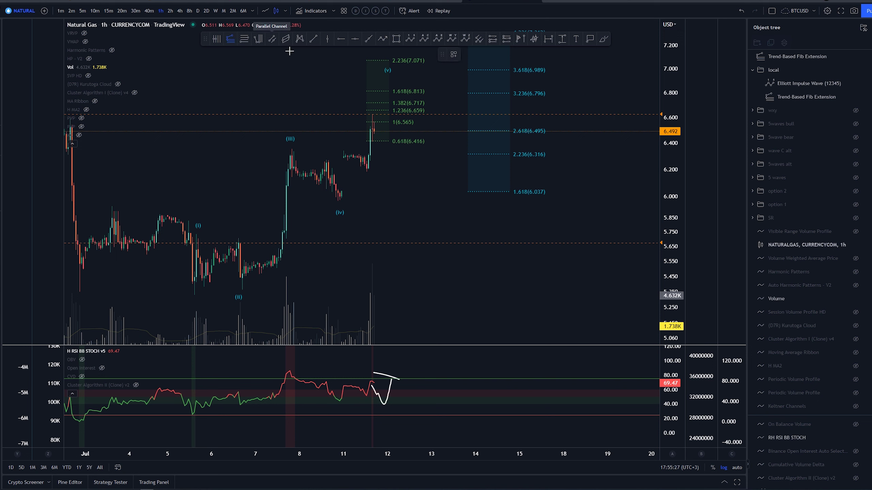
Step: Draw a Fib extension from the wave-one low to the (iv) low with the wave5-if-wave3-extended style
left_click(194, 289)
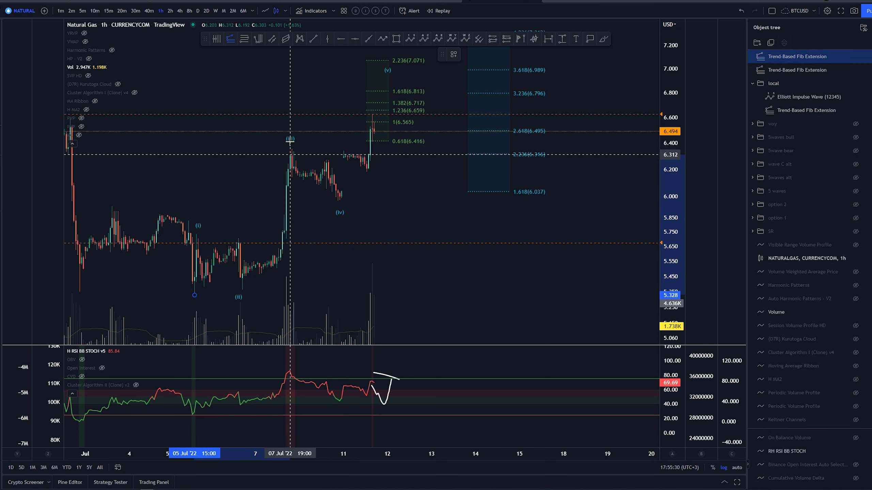
left_click(339, 213)
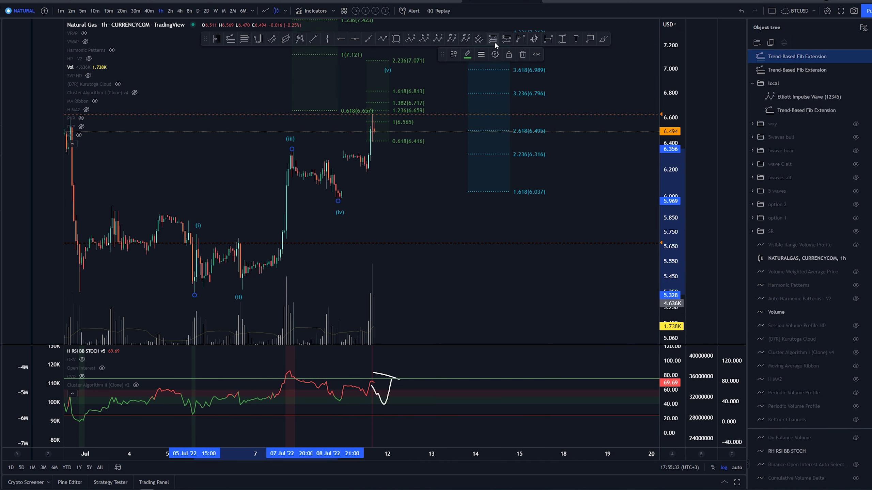
left_click(467, 54)
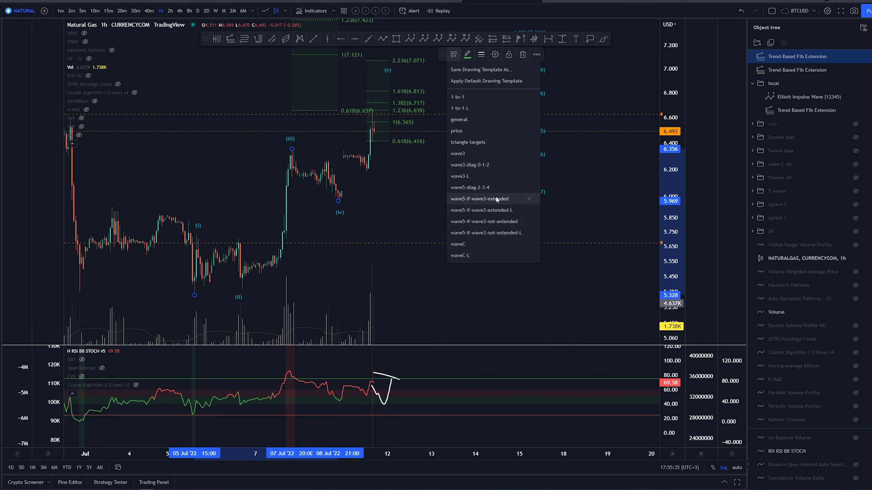
left_click(498, 221)
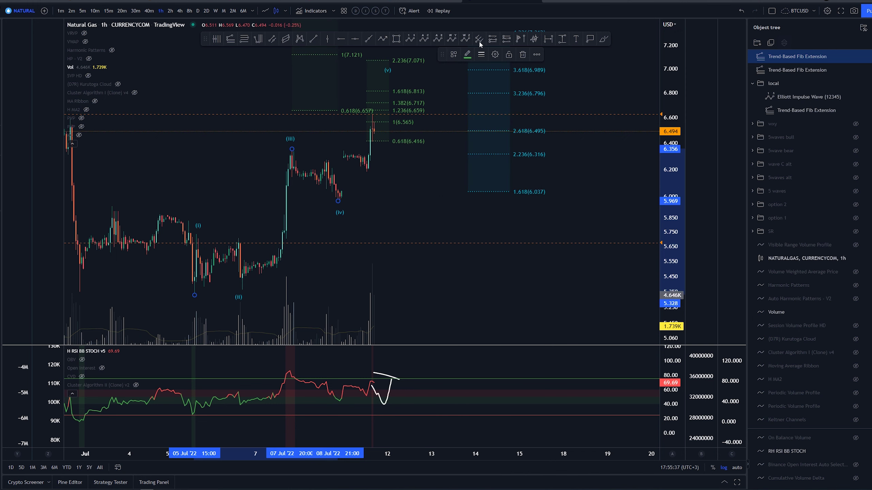
left_click(467, 55)
Step: Move the new extension left near wave (iii) and apply the wave3-L style
mouse_move(484, 172)
left_mouse_down()
mouse_move(453, 134)
mouse_move(186, 129)
left_mouse_up()
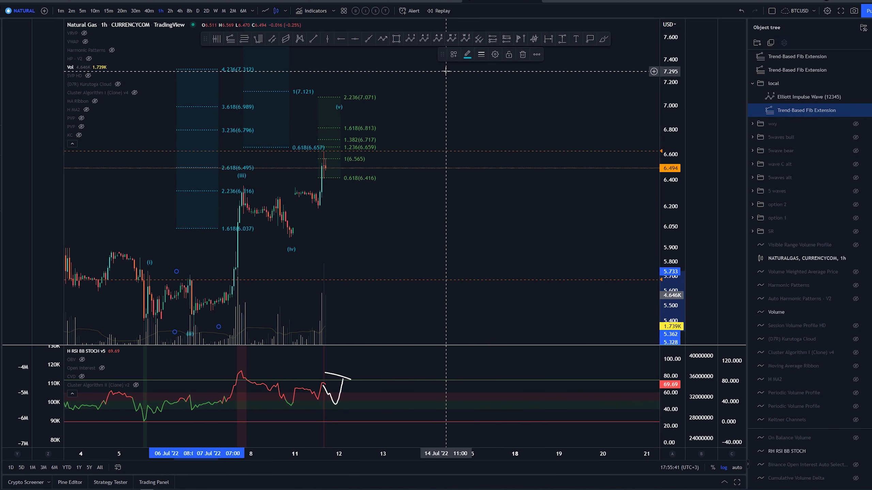
left_click(453, 54)
left_click(475, 176)
left_click(467, 54)
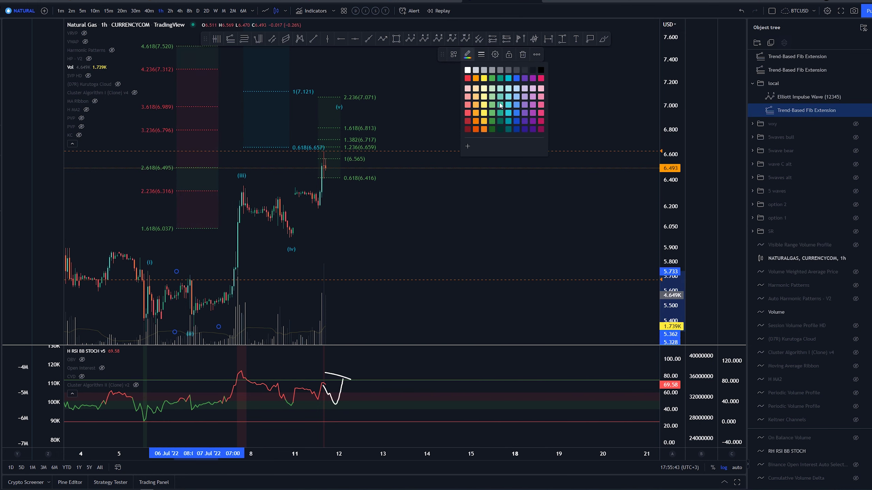
left_click(508, 81)
left_click(282, 153)
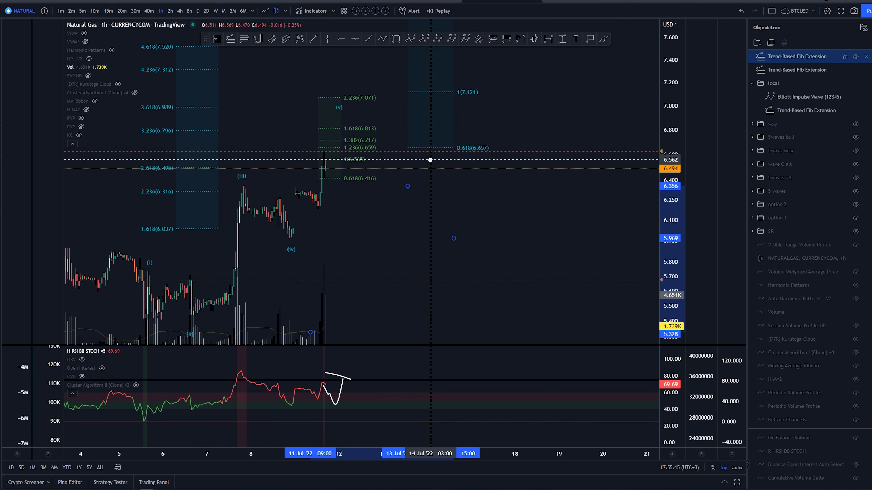
Step: Recolour the green wave-five Fib extension beside (v) light purple
mouse_move(494, 278)
left_mouse_down()
mouse_move(484, 268)
mouse_move(460, 274)
left_mouse_up()
left_click(388, 125)
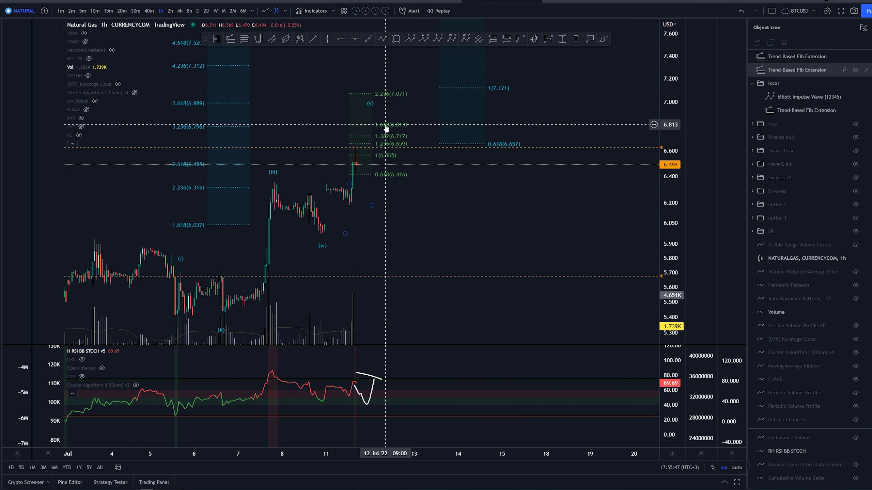
left_click(453, 54)
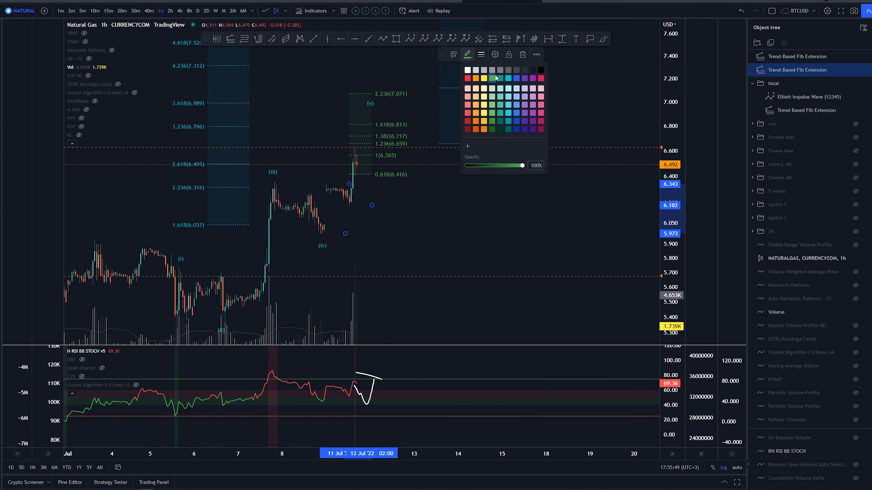
left_click(524, 108)
left_click_drag(411, 191, 425, 181)
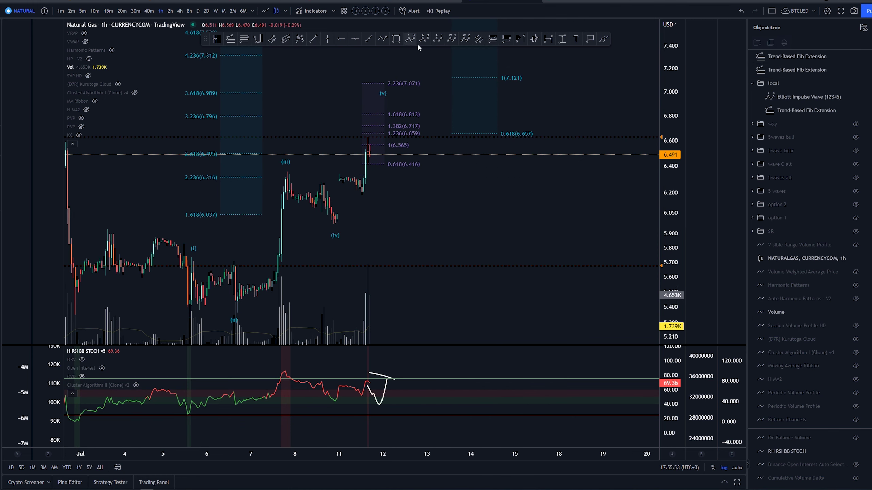
Step: Draw the purple i–v sub-wave count from the (iv) low to near the 2.236 target, setting its degree
left_click(335, 221)
left_click(339, 171)
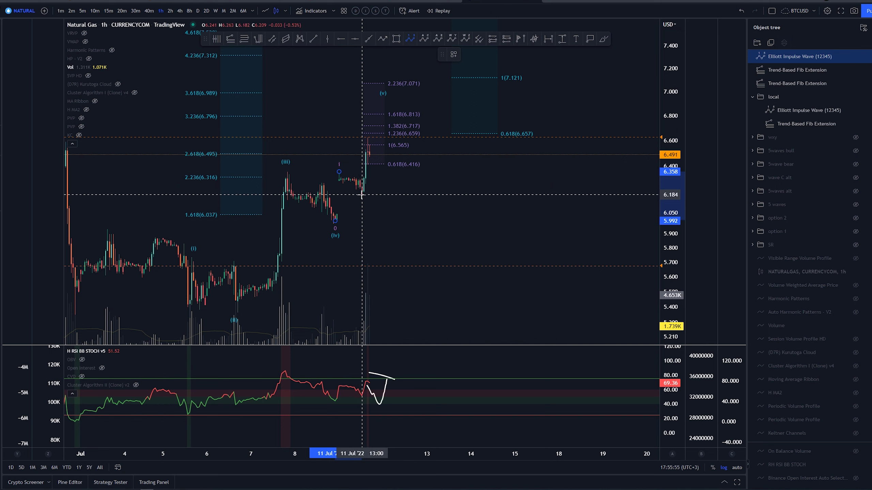
left_click(362, 195)
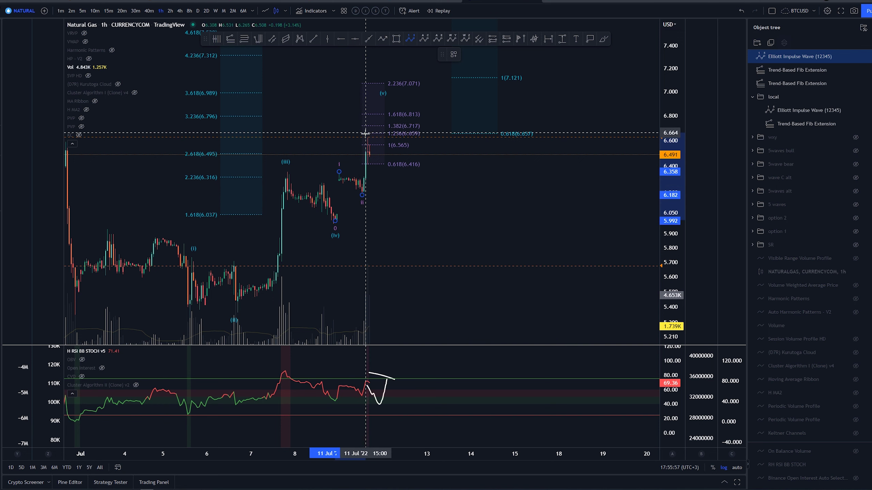
left_click(365, 133)
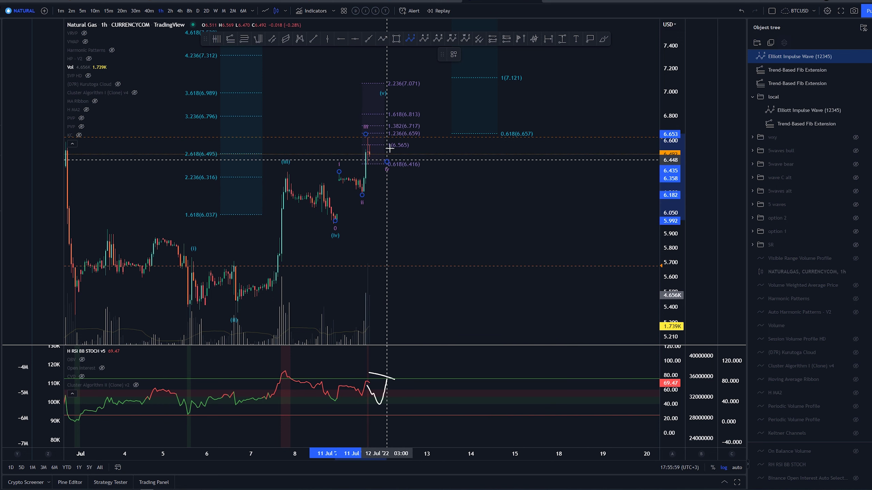
left_click(387, 160)
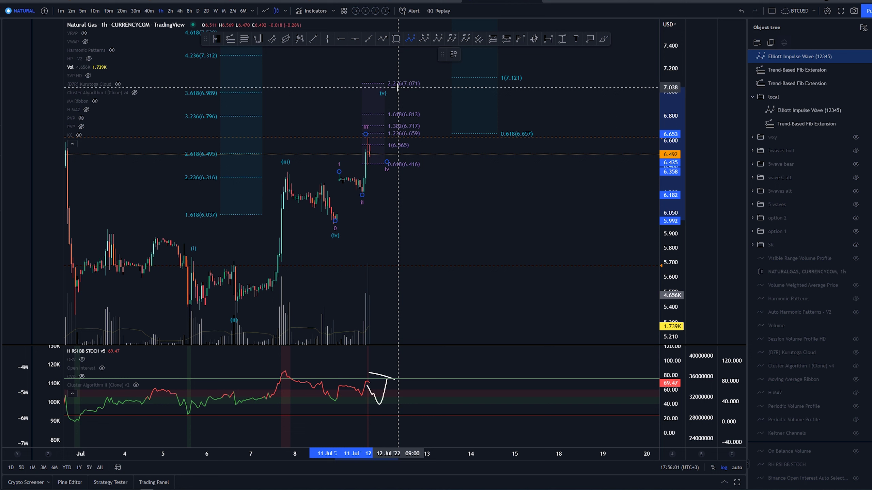
left_click(397, 86)
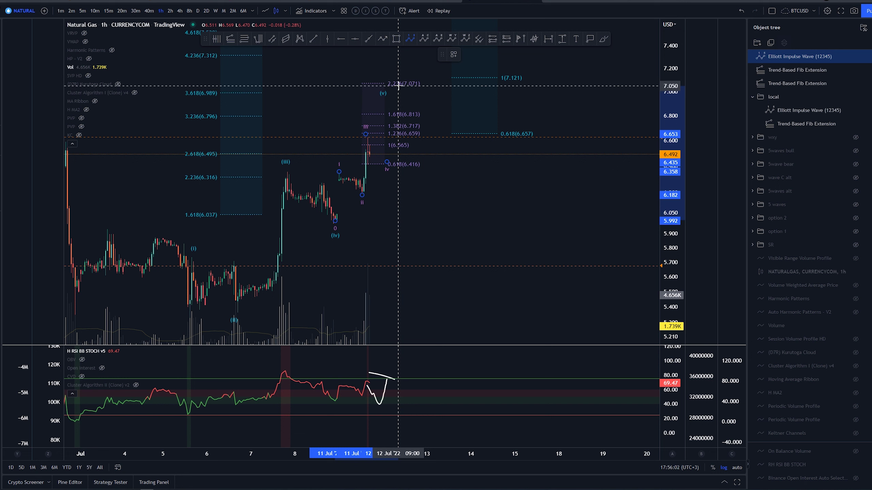
left_click(453, 54)
left_click(476, 188)
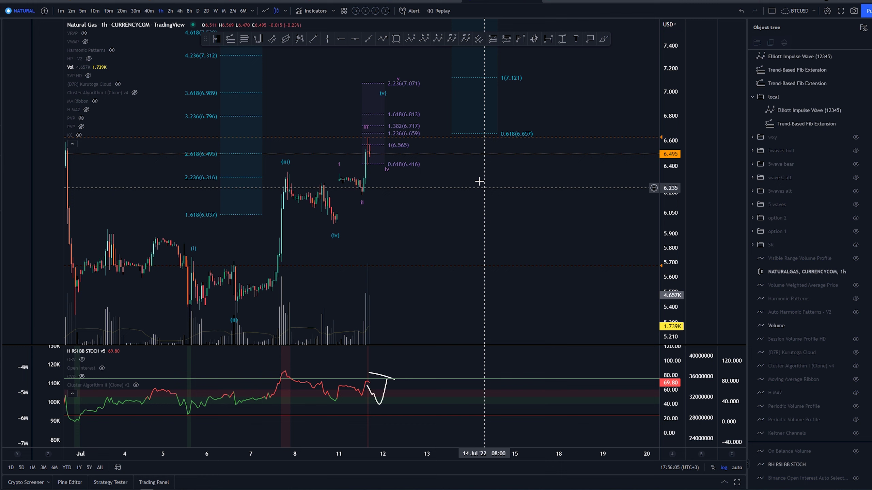
left_click(384, 94)
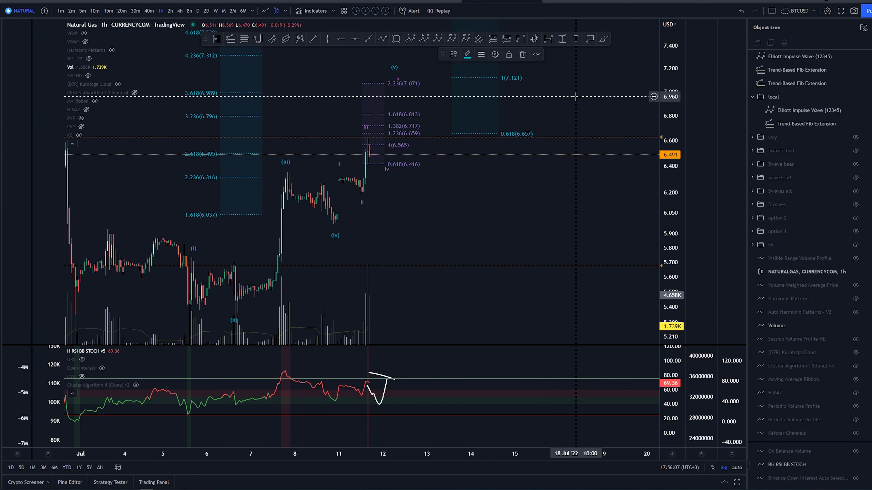
Step: Sketch freehand brush paths around 5 Jul and after 12 Jul, then remove both sketches
left_click_drag(576, 101, 585, 132)
left_click_drag(558, 164, 555, 140)
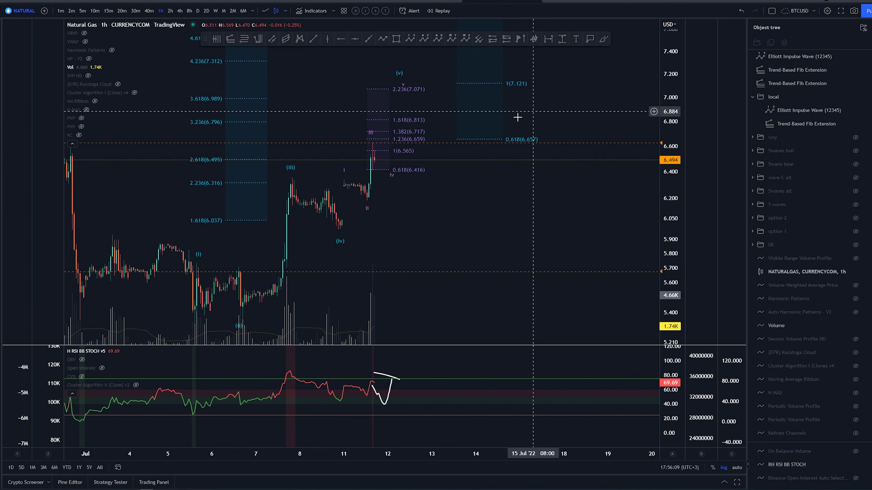
left_click(603, 38)
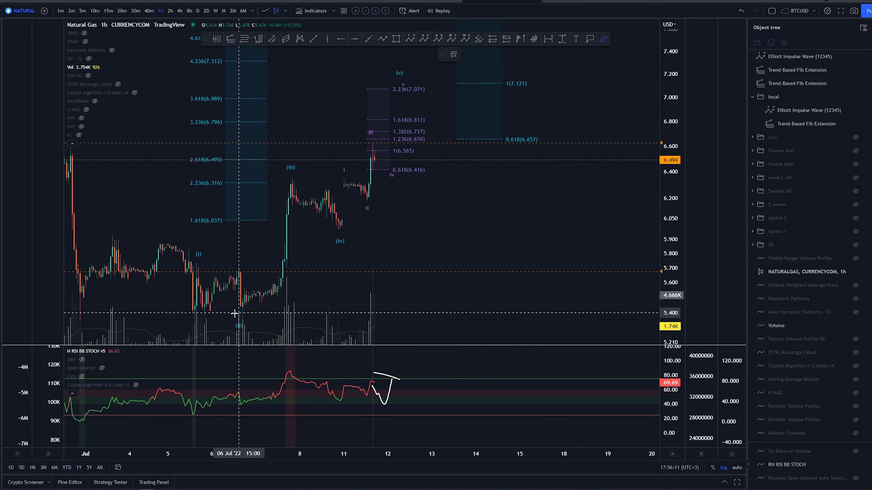
mouse_move(192, 318)
left_mouse_down()
mouse_move(201, 268)
mouse_move(393, 139)
left_mouse_up()
key("Delete")
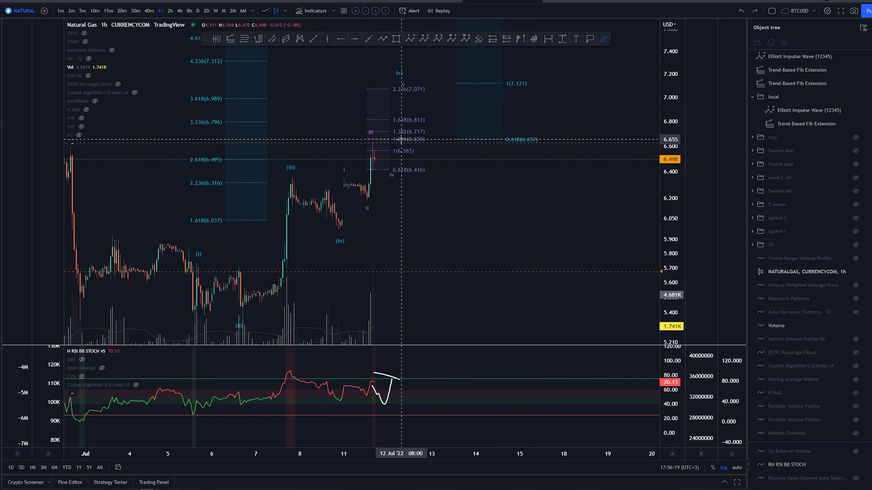
mouse_move(382, 154)
left_mouse_down()
mouse_move(396, 136)
mouse_move(399, 186)
left_mouse_up()
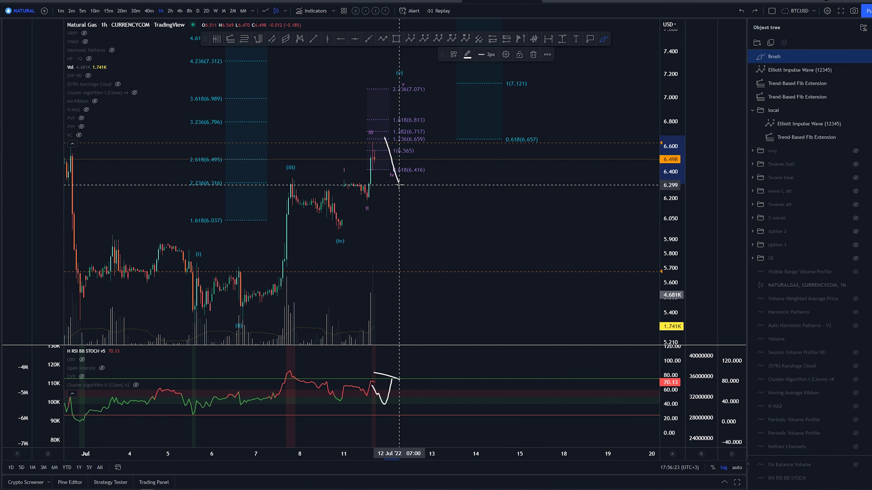
key("ctrl+z")
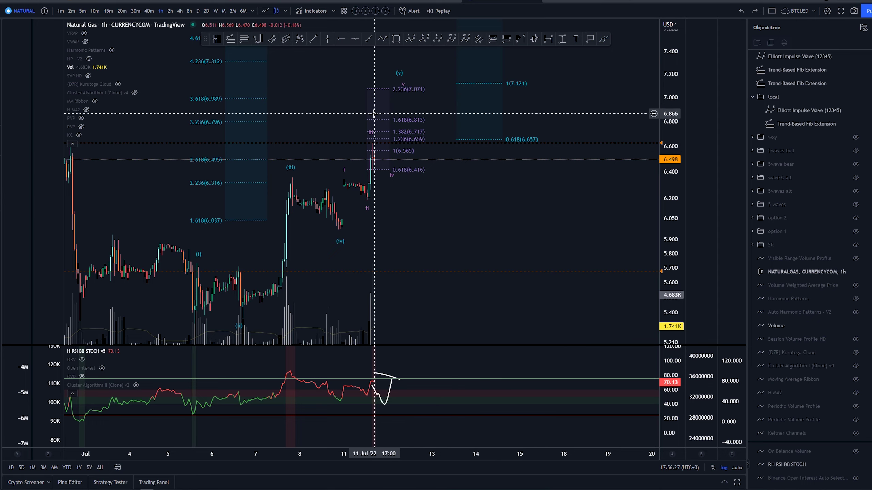
Step: Shift the purple Fib extension right and recenter the Natural Gas price action
left_click_drag(376, 120, 409, 122)
left_click(486, 213)
scroll(639, 171, "down", 3)
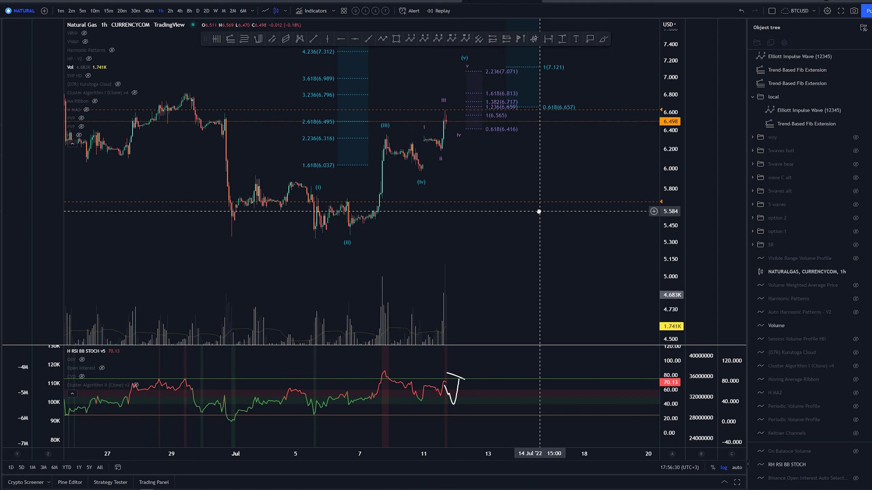
left_click_drag(539, 211, 538, 256)
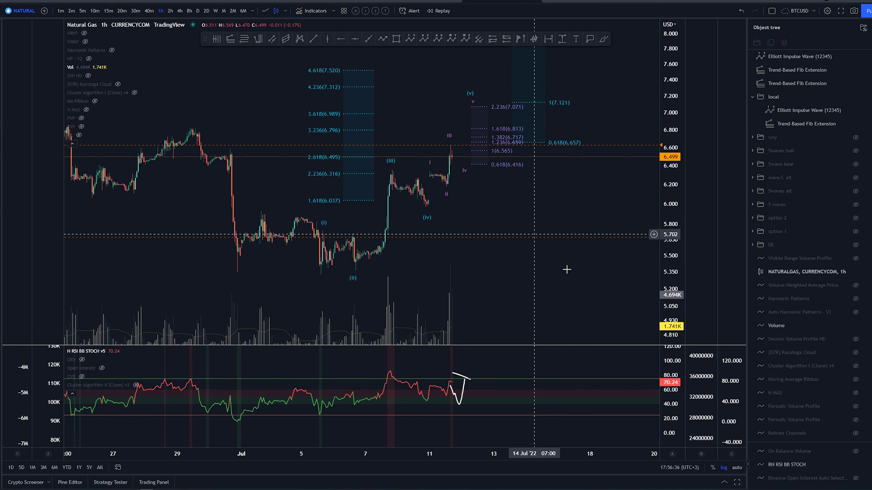
Step: Delete the two leftover brush sketches from the Object tree
scroll(828, 439, "down", 2)
left_click(865, 455)
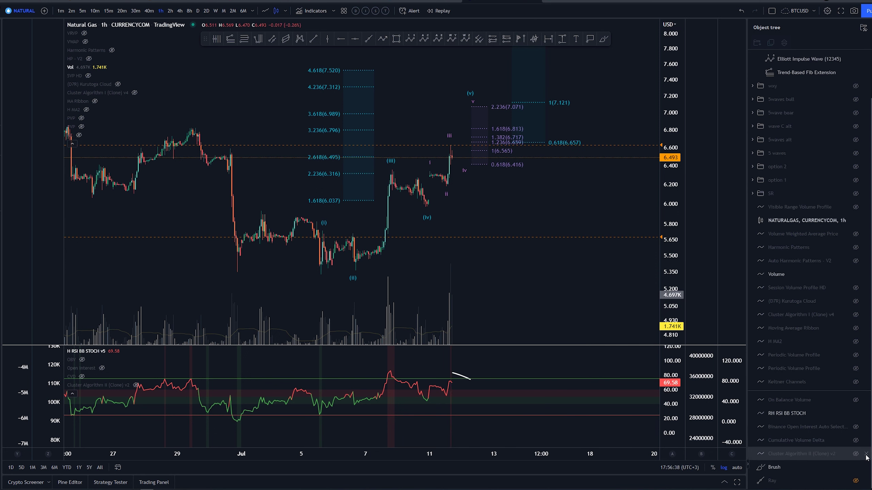
left_click(865, 467)
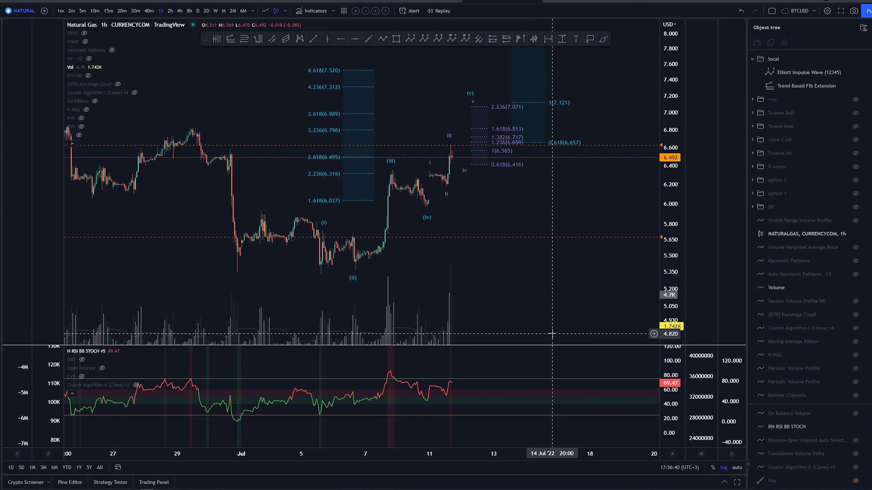